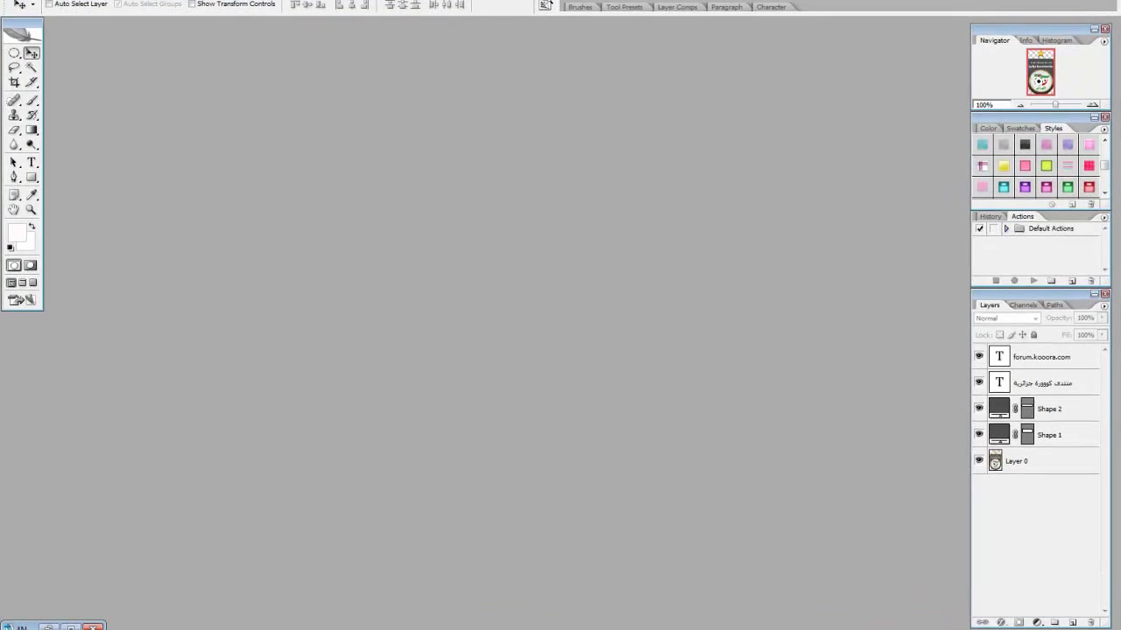
# Create a new white 890×340 px document and centre its window in the workspace
pyautogui.click(79, 30)
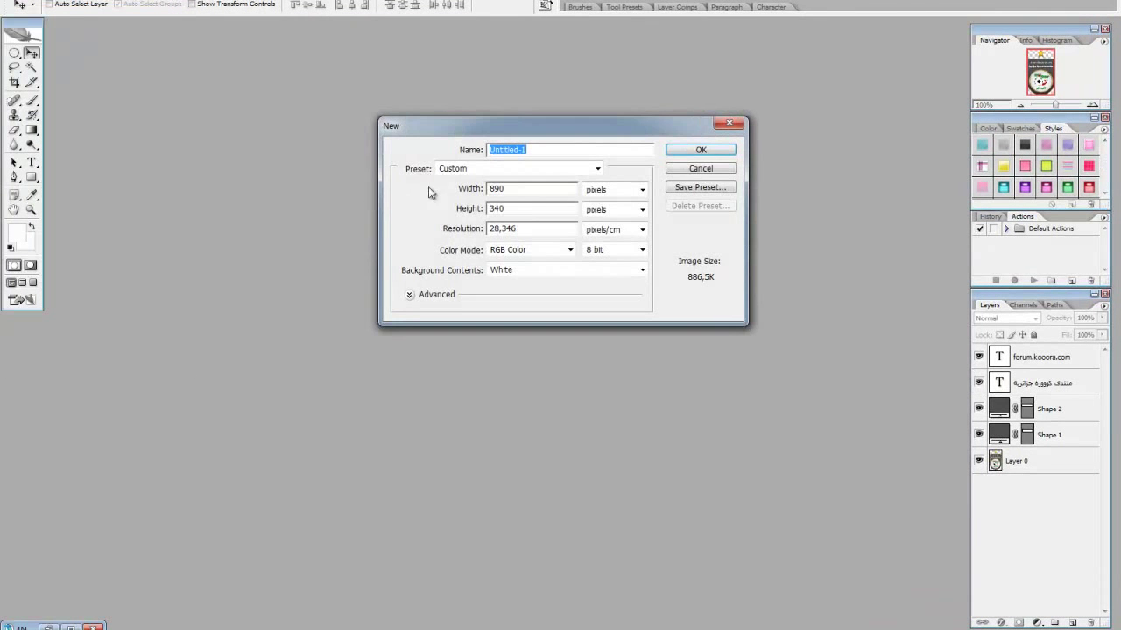
pyautogui.click(701, 151)
pyautogui.moveTo(499, 49); pyautogui.dragTo(592, 165)
pyautogui.moveTo(767, 401); pyautogui.dragTo(865, 478)
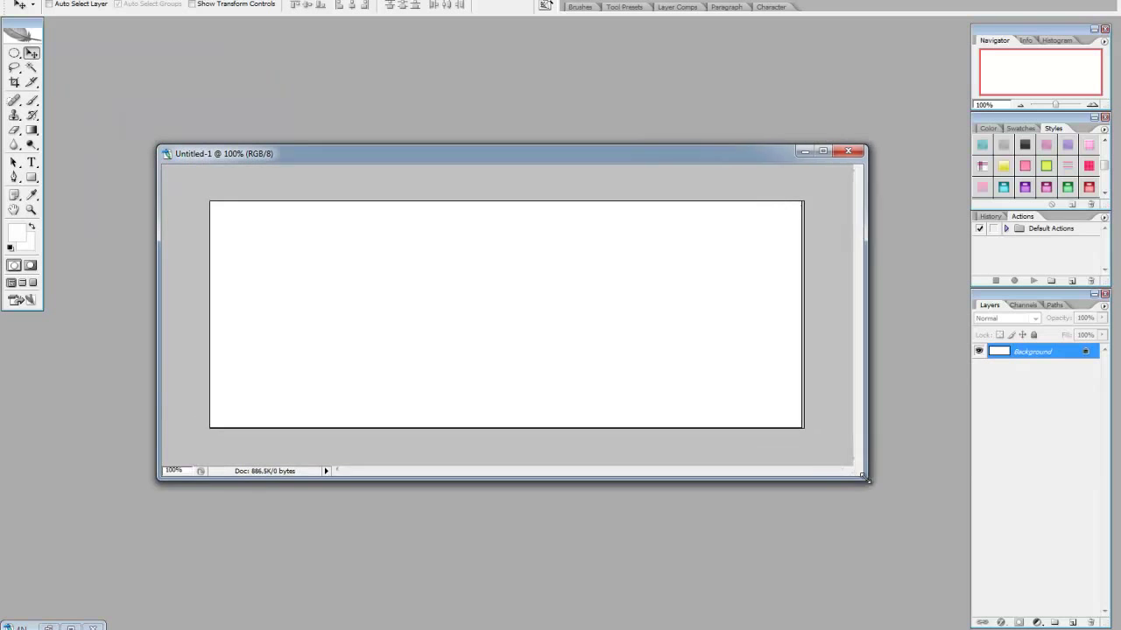
# Draw a rectangle inset within the canvas and shift it slightly right and down
pyautogui.click(31, 177)
pyautogui.moveTo(232, 231)
pyautogui.mouseDown()
pyautogui.moveTo(788, 415)
pyautogui.moveTo(753, 418)
pyautogui.moveTo(760, 413)
pyautogui.mouseUp()
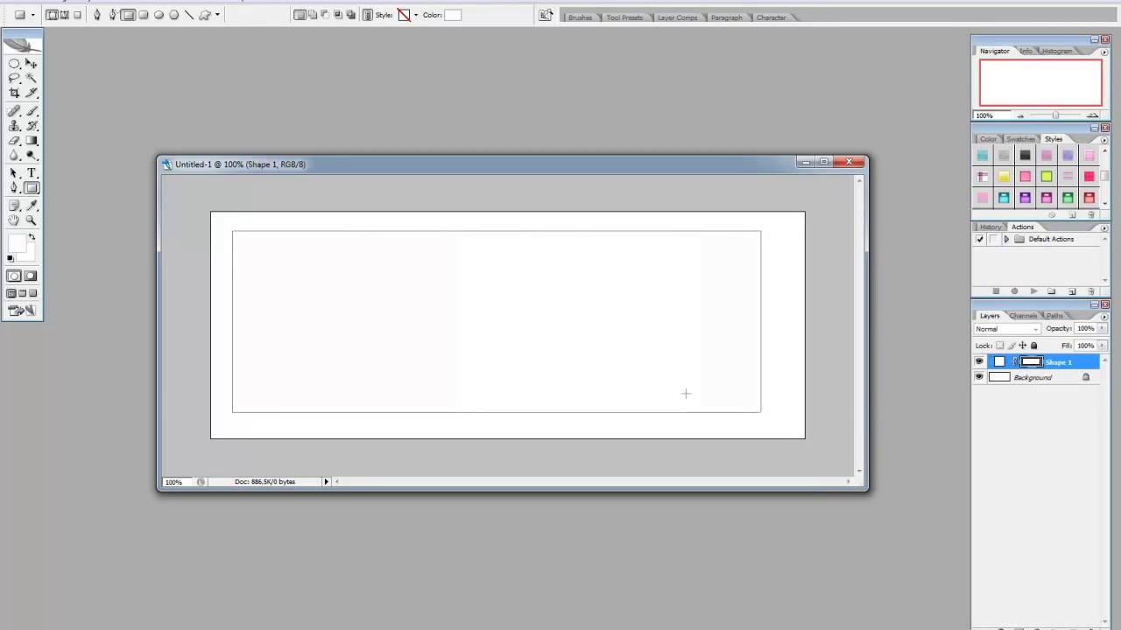
pyautogui.click(32, 64)
pyautogui.moveTo(516, 333)
pyautogui.mouseDown()
pyautogui.moveTo(538, 336)
pyautogui.moveTo(529, 340)
pyautogui.mouseUp()
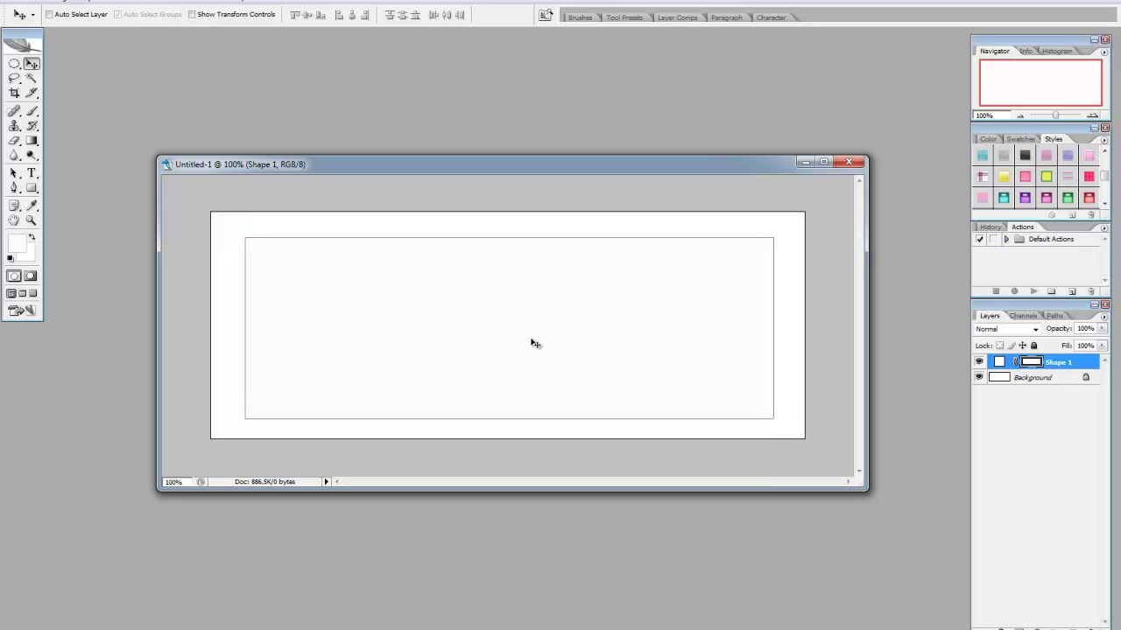
# Apply the grey diagonal-striped preset style to the Shape 1 rectangle
pyautogui.click(1106, 205)
pyautogui.click(1106, 204)
pyautogui.click(1106, 205)
pyautogui.click(1105, 153)
pyautogui.click(1106, 154)
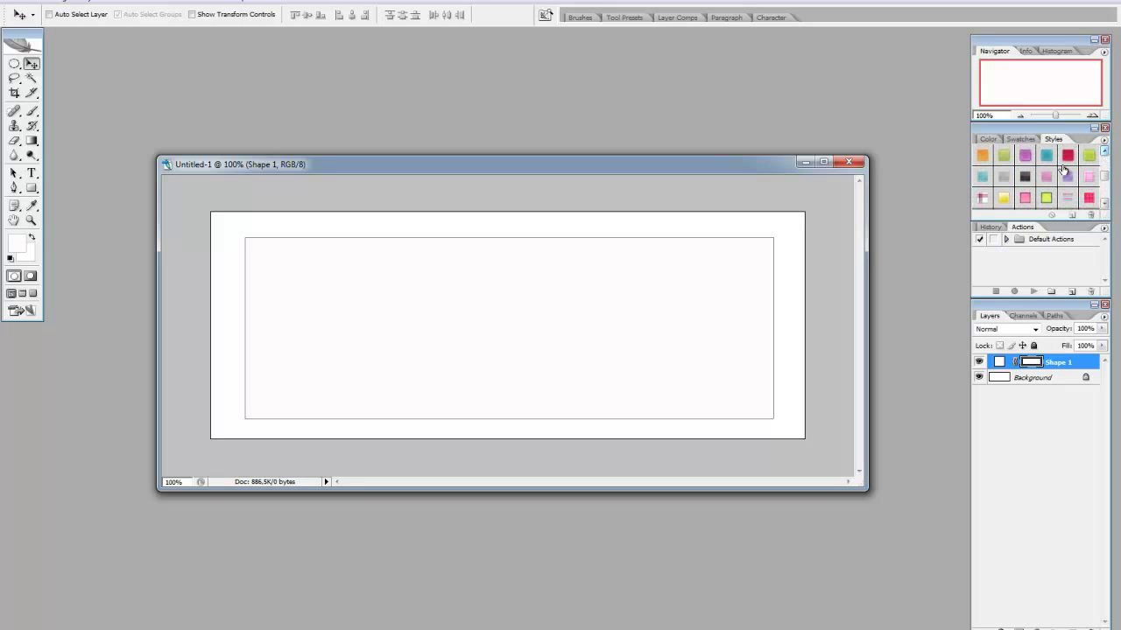
pyautogui.click(1015, 178)
pyautogui.click(1029, 426)
# Duplicate the rectangle layer as Shape 1 copy
pyautogui.rightClick(1047, 361)
pyautogui.rightClick(1051, 361)
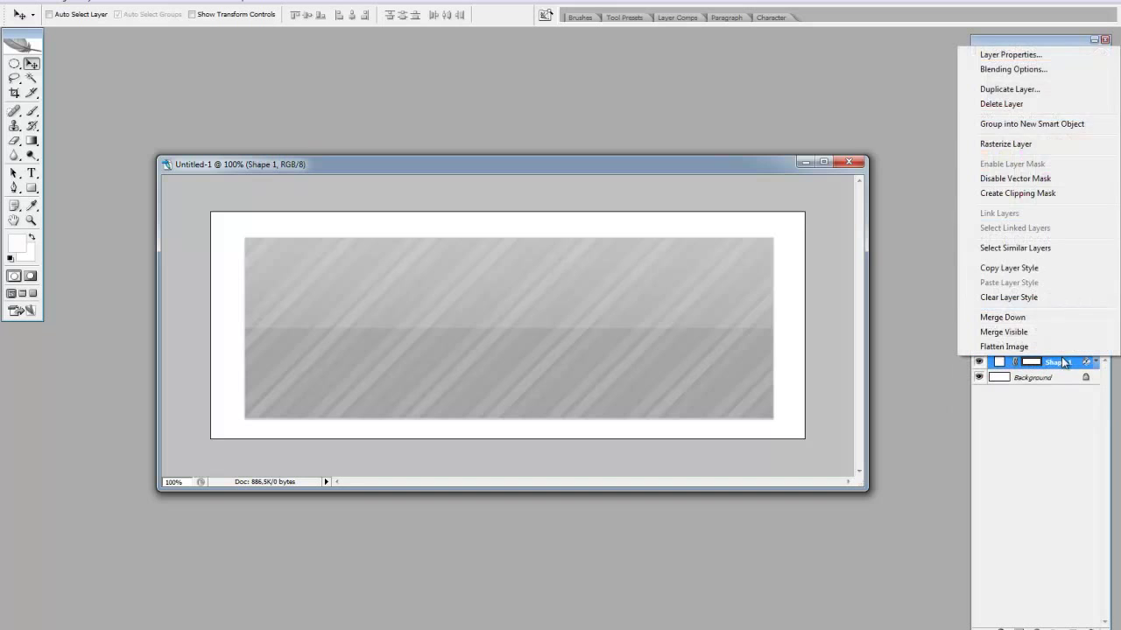
pyautogui.click(958, 188)
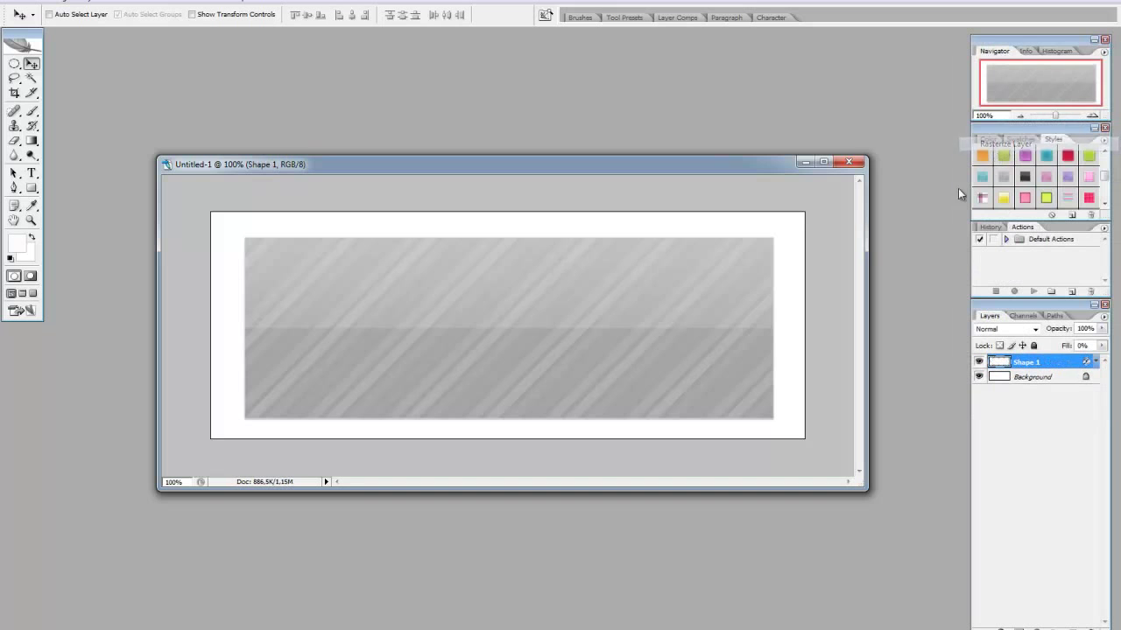
pyautogui.rightClick(1050, 362)
pyautogui.click(1007, 94)
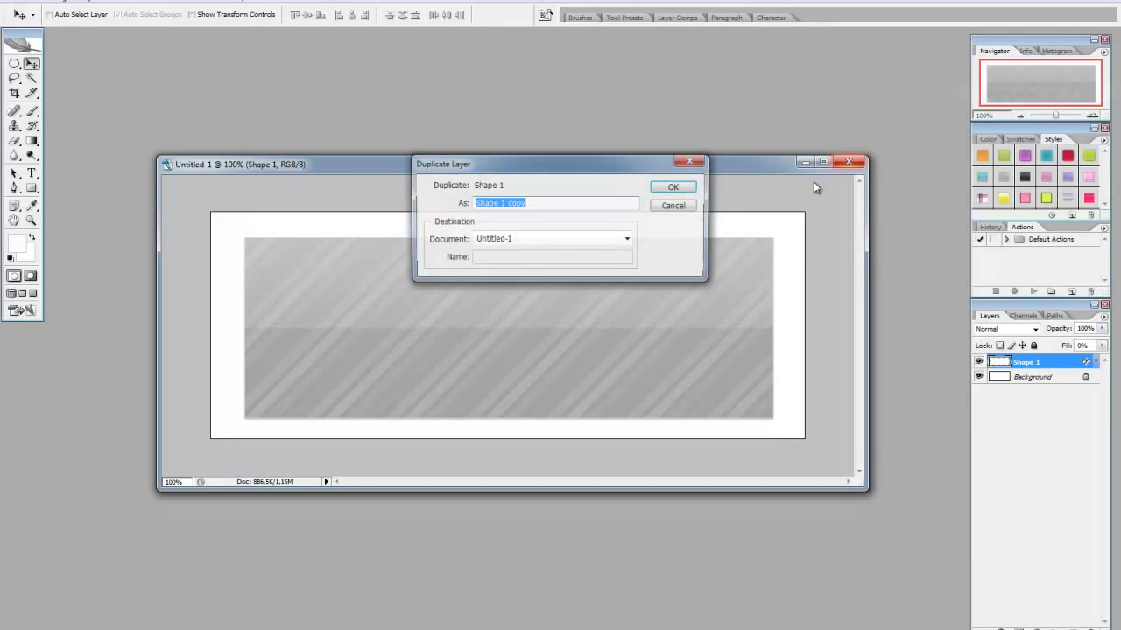
pyautogui.click(675, 187)
pyautogui.rightClick(1051, 361)
pyautogui.click(1015, 71)
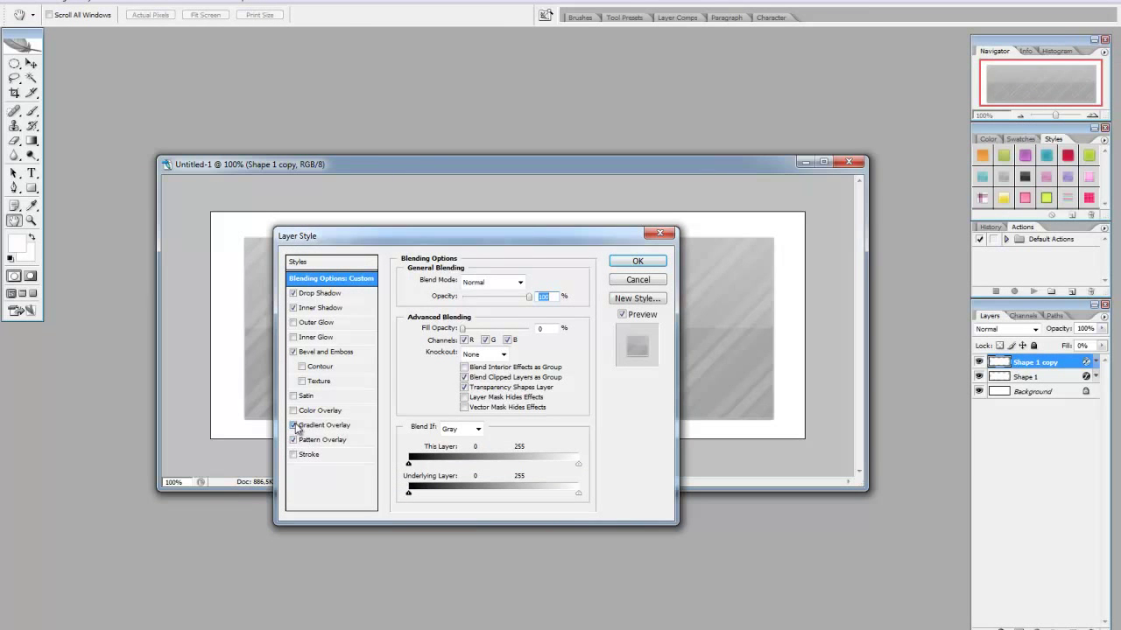
# Turn off Gradient Overlay, Pattern Overlay and Bevel and Emboss on Shape 1 copy
pyautogui.click(294, 426)
pyautogui.click(293, 440)
pyautogui.click(293, 352)
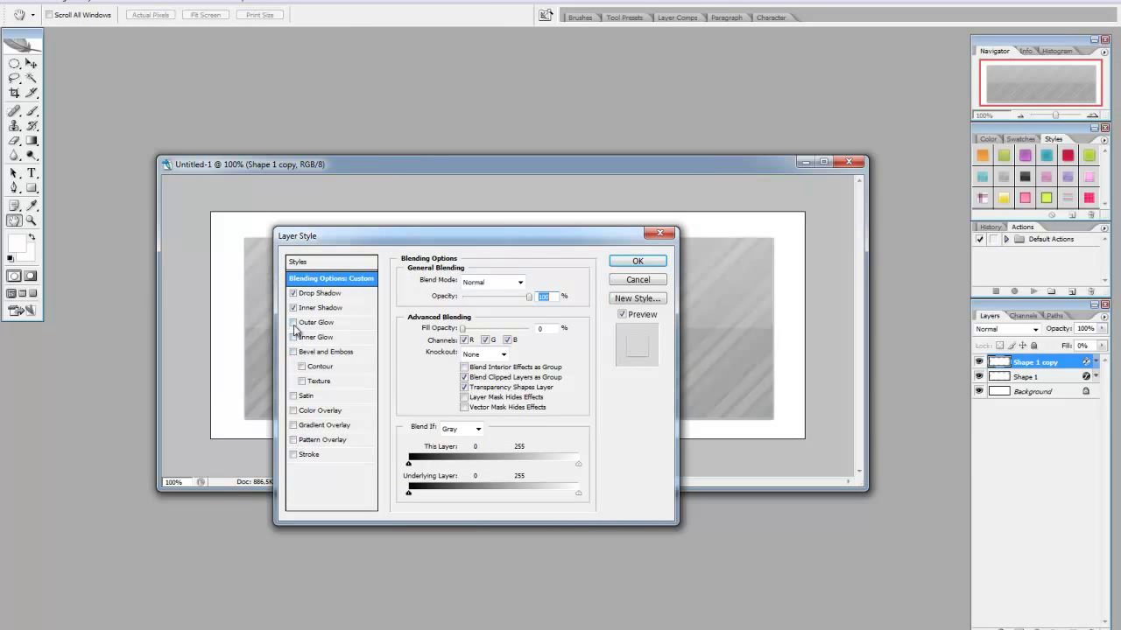
# Add a 1 px Stroke filled with the black-and-white checker pattern for a dotted outline
pyautogui.click(294, 454)
pyautogui.click(482, 351)
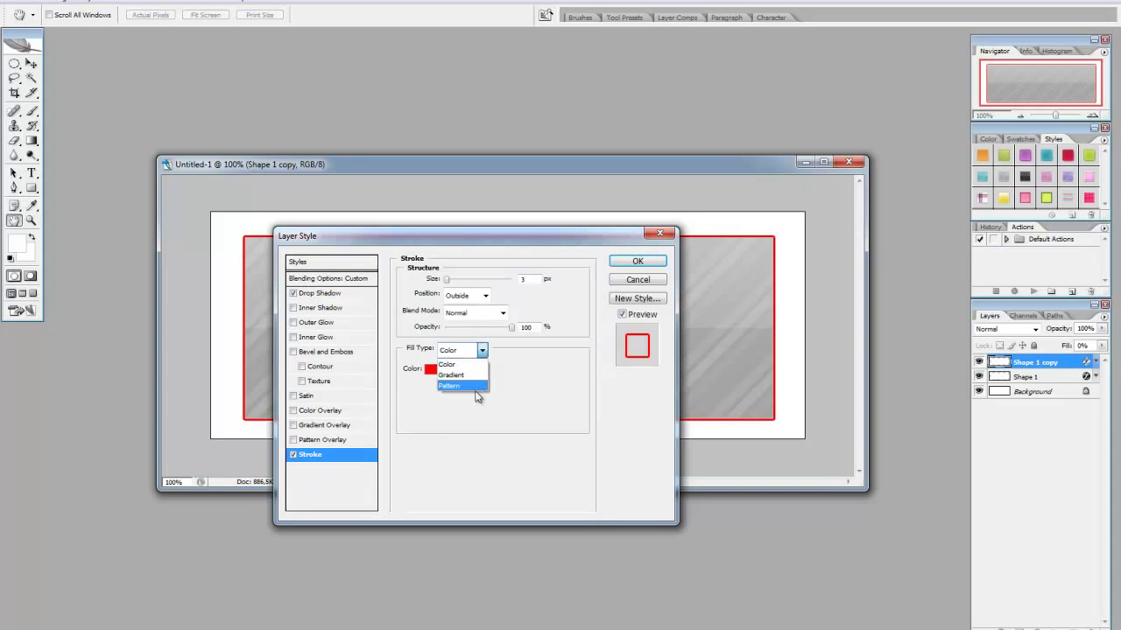
pyautogui.click(450, 382)
pyautogui.click(432, 488)
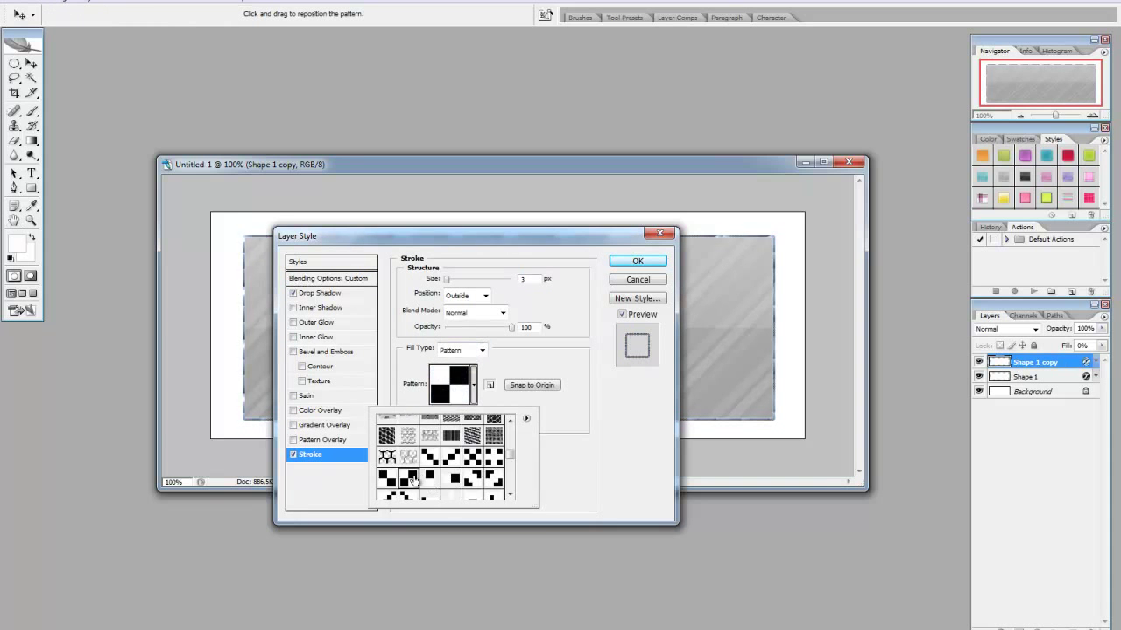
pyautogui.click(527, 280)
pyautogui.write('1')
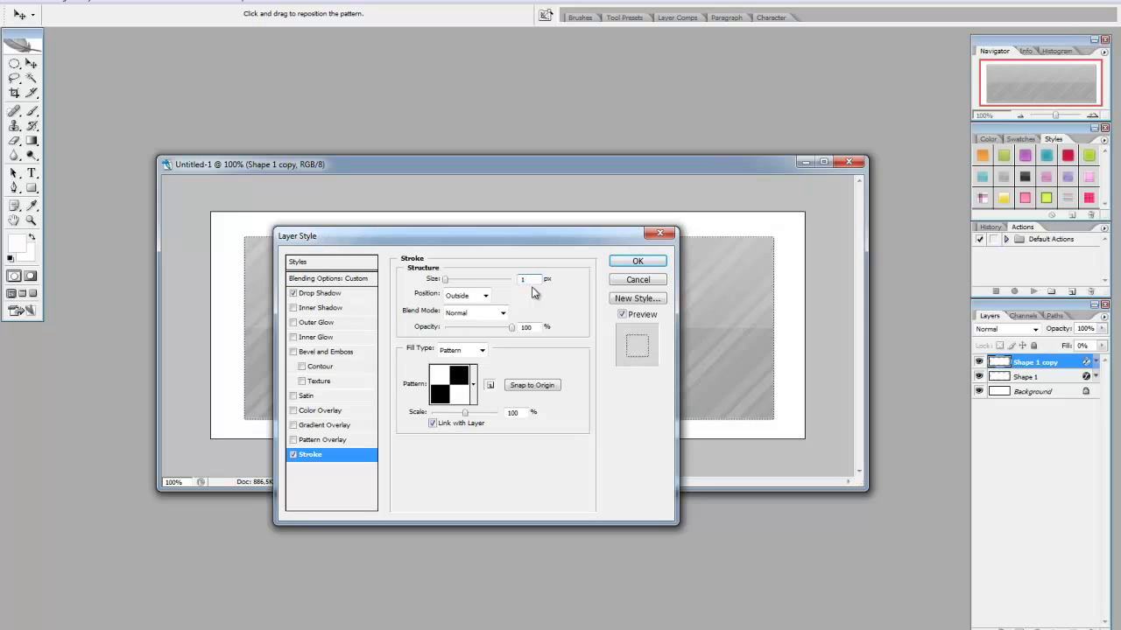
pyautogui.click(635, 265)
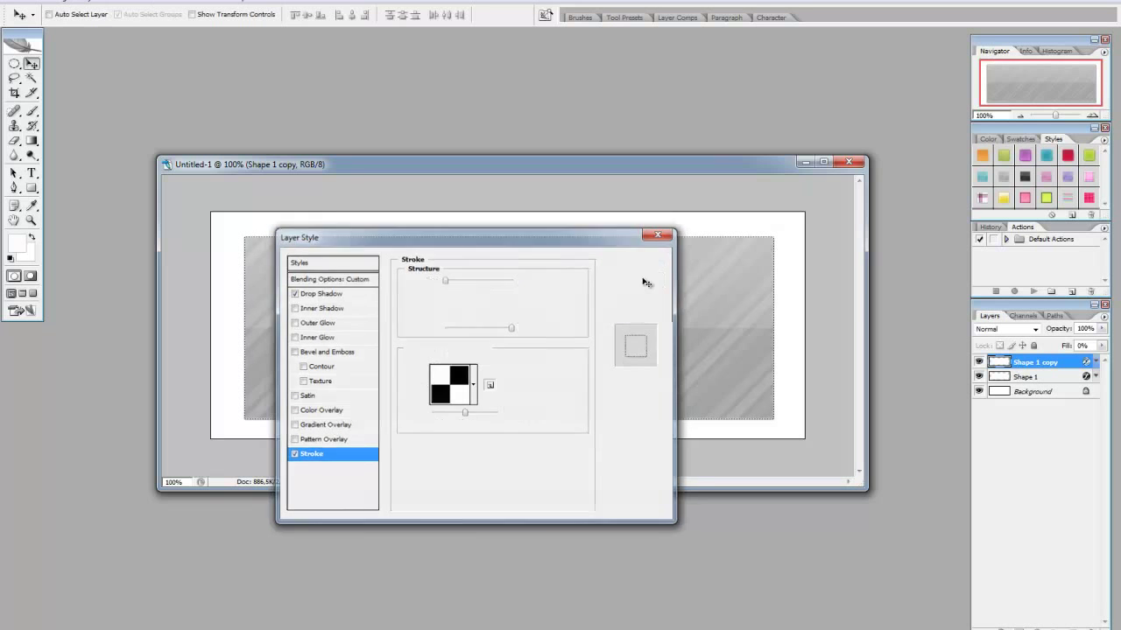
pyautogui.click(12, 7)
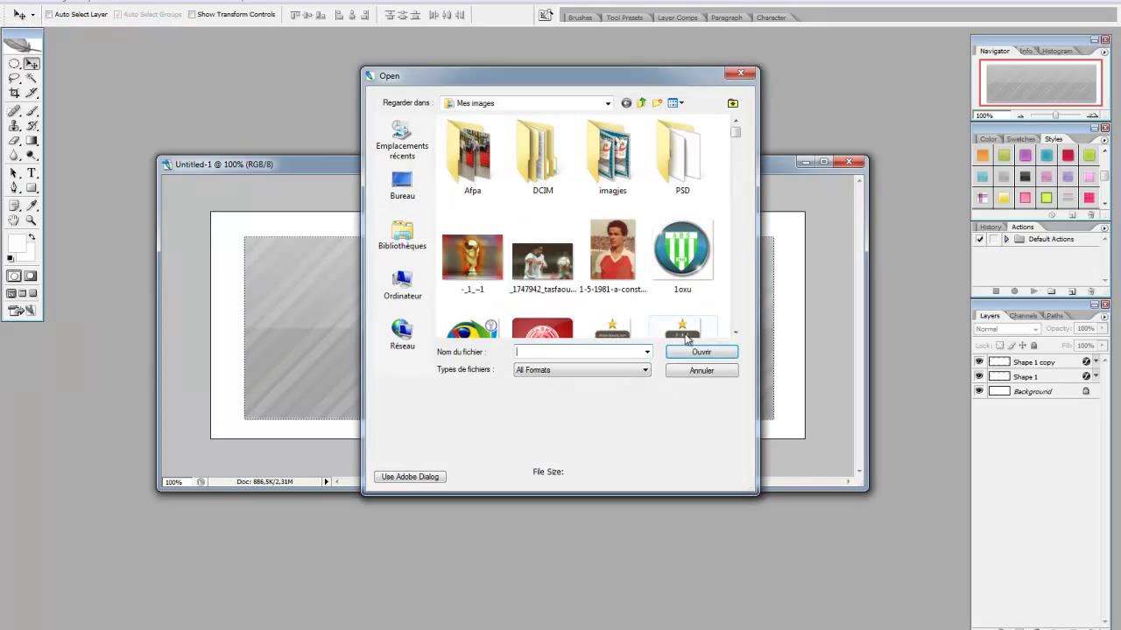
# Open the 4NKJU copy.png badge image
pyautogui.click(685, 334)
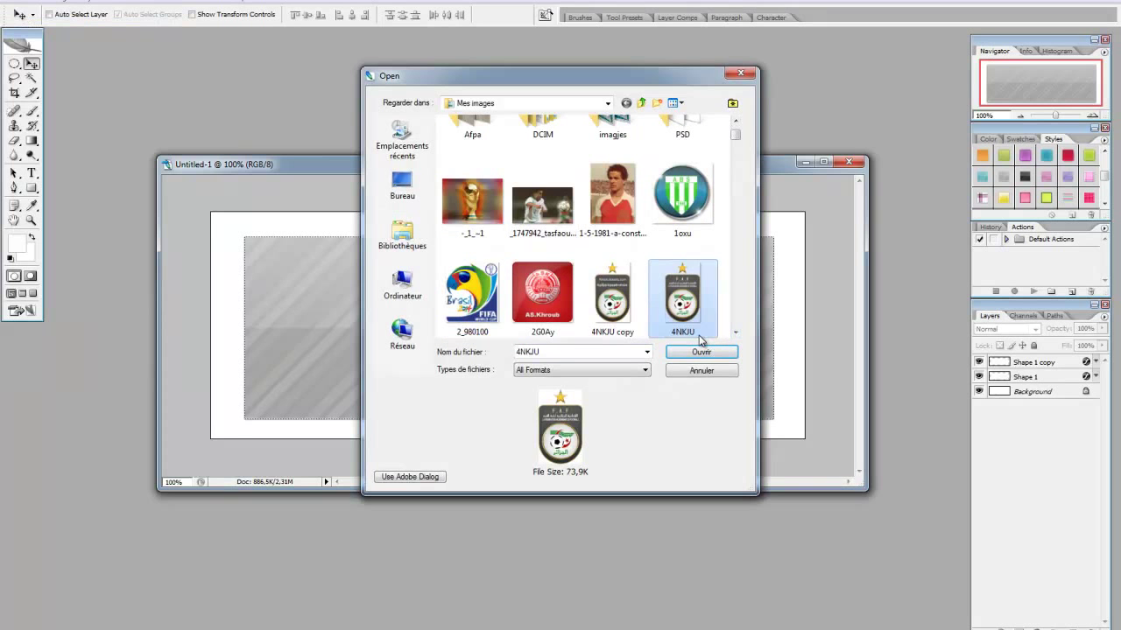
pyautogui.click(612, 298)
pyautogui.click(691, 351)
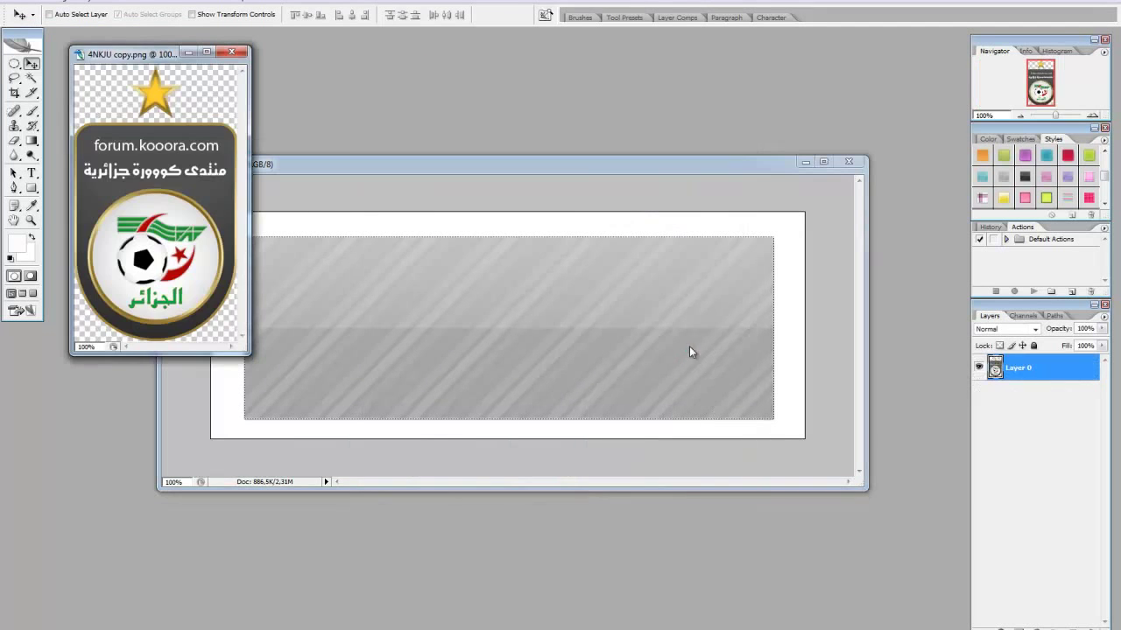
# Resize the badge to 100 px wide and drag it into the banner's top-right
pyautogui.click(49, 2)
pyautogui.click(87, 86)
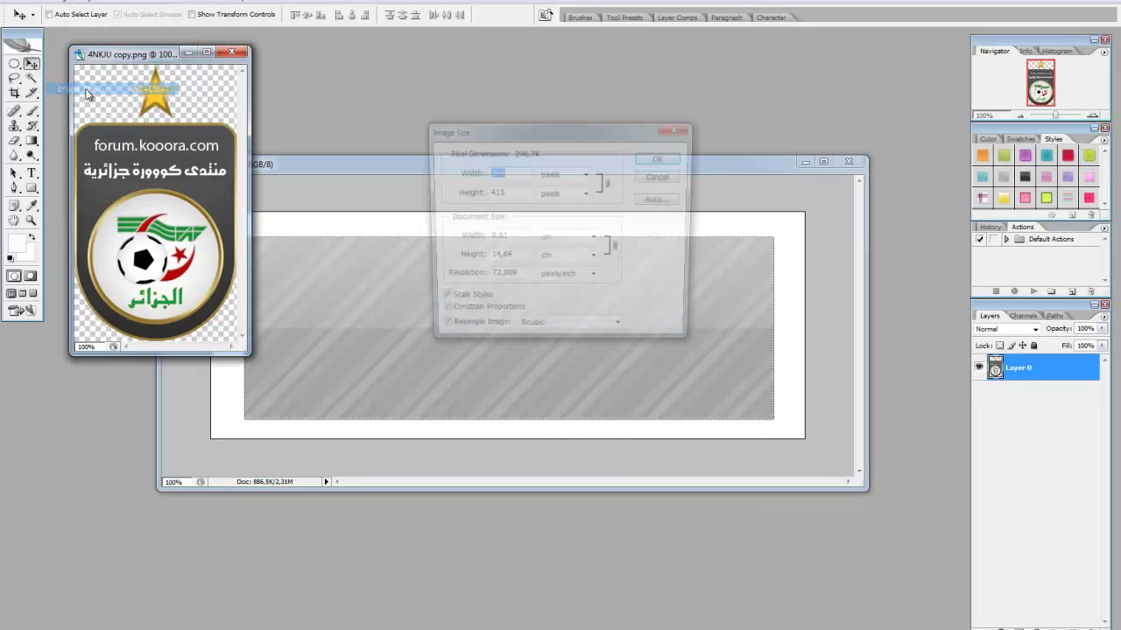
pyautogui.write('100')
pyautogui.press('Return')
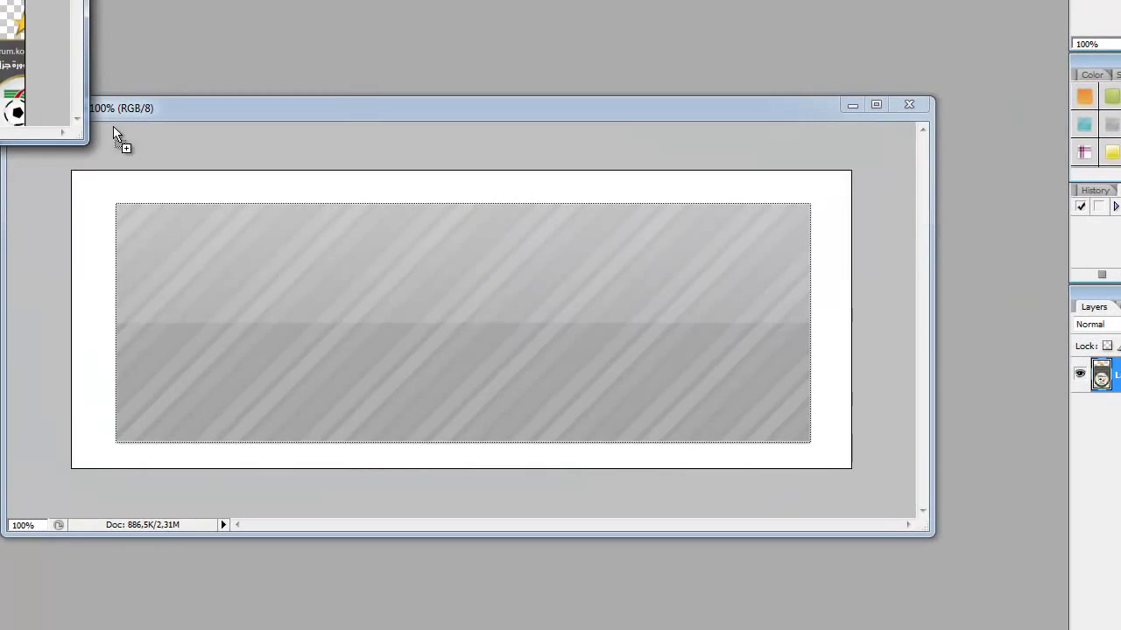
pyautogui.moveTo(113, 126)
pyautogui.mouseDown()
pyautogui.moveTo(730, 230)
pyautogui.moveTo(751, 274)
pyautogui.mouseUp()
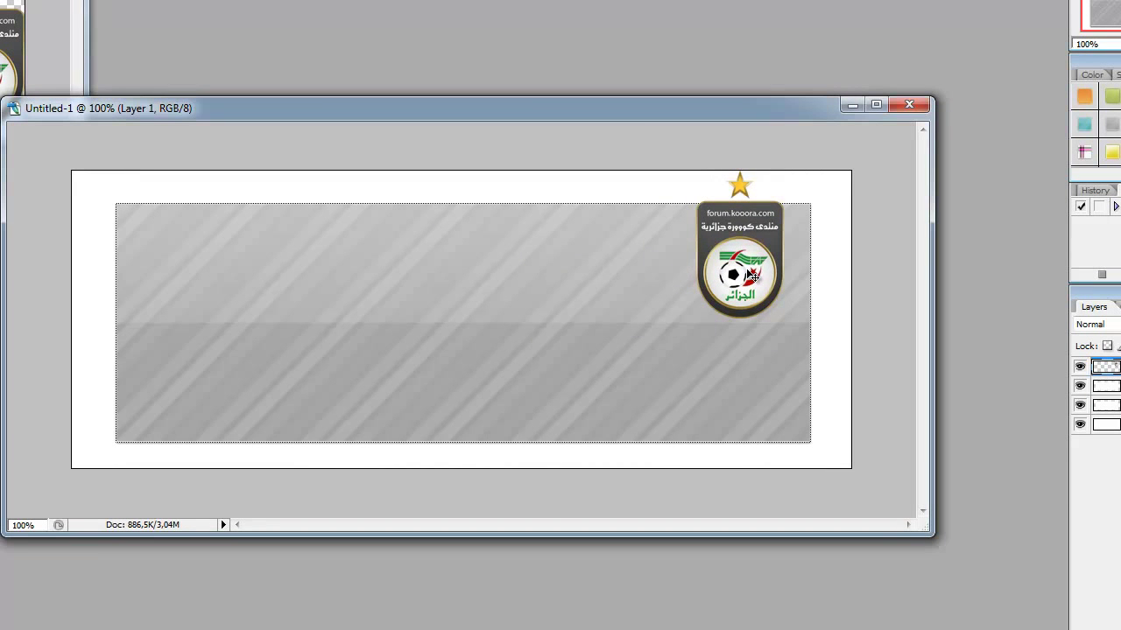
# Hide Background and Layer 1, merge the visible striped rectangles, then show both layers again
pyautogui.click(1108, 405)
pyautogui.click(1079, 424)
pyautogui.click(1079, 367)
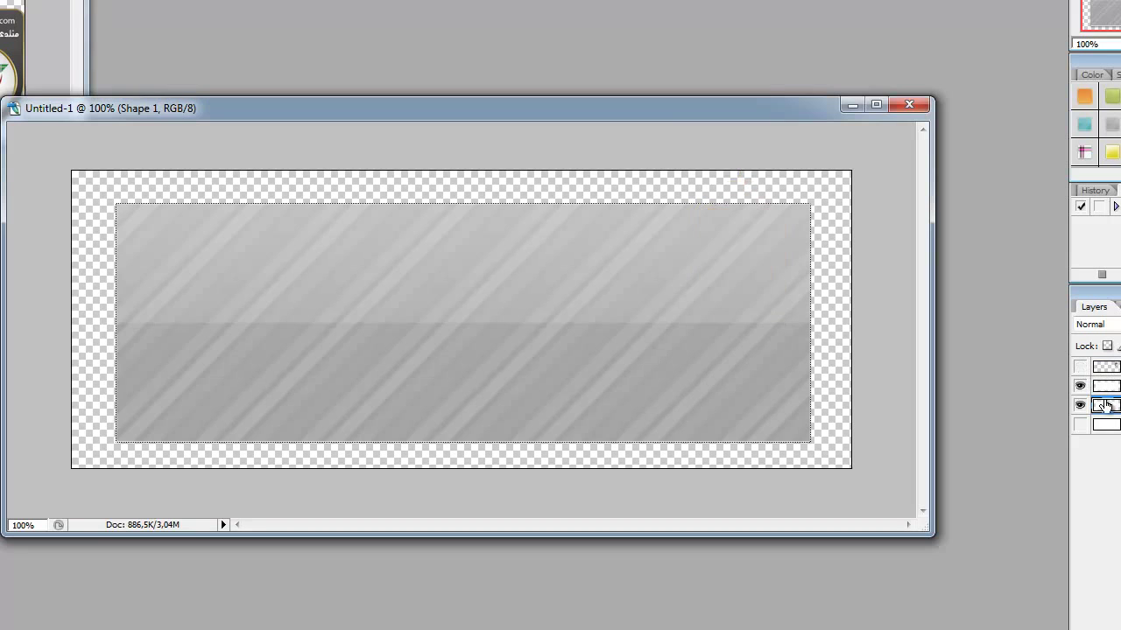
pyautogui.rightClick(1110, 405)
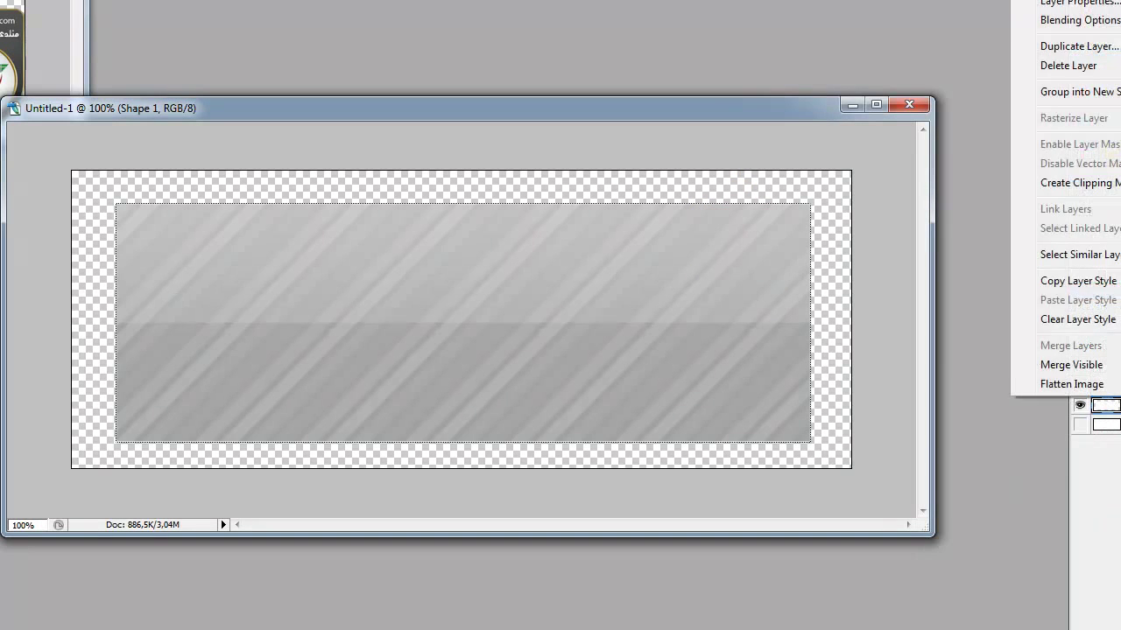
pyautogui.click(998, 428)
pyautogui.click(1079, 405)
pyautogui.click(1080, 367)
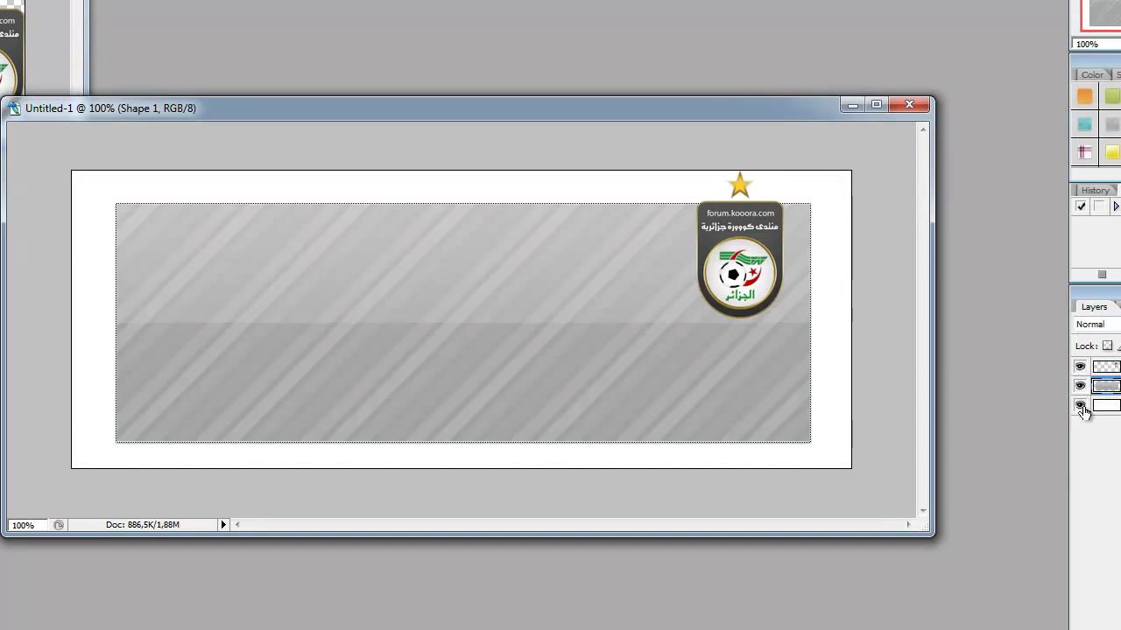
# Nudge the merged striped banner a few pixels down and right with the arrow keys
pyautogui.press('Down')
pyautogui.press('Down')
pyautogui.press('Down')
pyautogui.press('Down')
pyautogui.press('Down')
pyautogui.press('Down')
pyautogui.press('Down')
pyautogui.press('Down')
pyautogui.press('Right')
pyautogui.press('Down')
pyautogui.press('Down')
pyautogui.press('Down')
pyautogui.press('Down')
pyautogui.press('Down')
pyautogui.press('Down')
pyautogui.press('Down')
pyautogui.press('Down')
pyautogui.press('Down')
pyautogui.press('Down')
pyautogui.press('Down')
pyautogui.press('Right')
pyautogui.press('Right')
pyautogui.press('Right')
pyautogui.press('Right')
pyautogui.press('Down')
pyautogui.press('Down')
pyautogui.click(1107, 369)
pyautogui.press('Right')
pyautogui.press('Down')
pyautogui.press('Right')
pyautogui.press('Down')
pyautogui.press('Down')
pyautogui.press('Down')
pyautogui.press('Down')
pyautogui.press('Down')
pyautogui.press('Down')
pyautogui.press('Down')
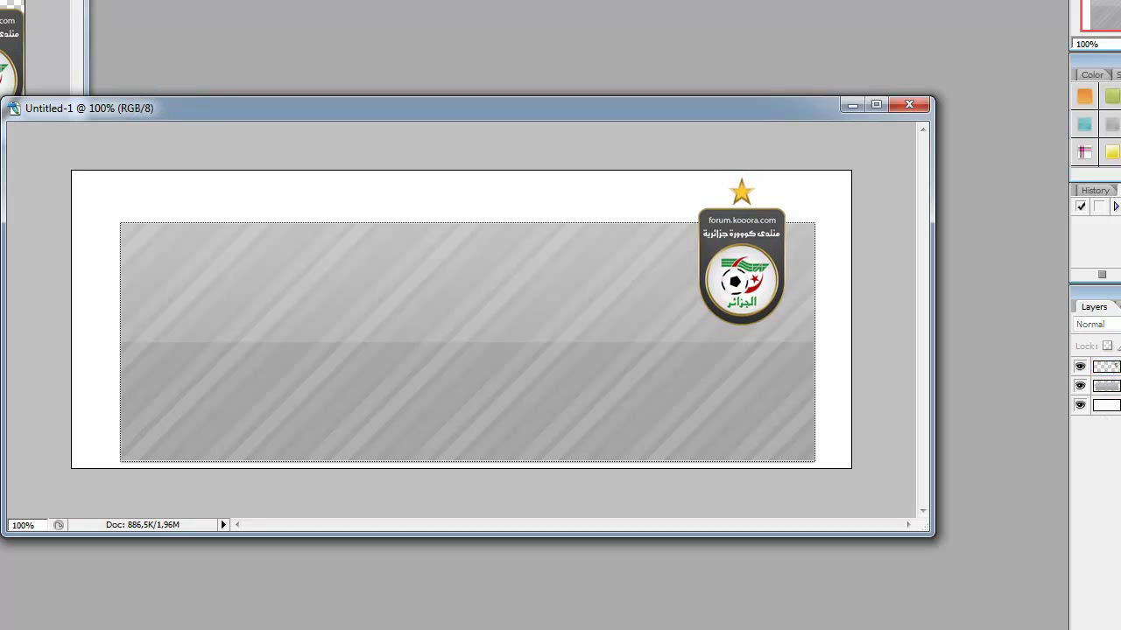
# Duplicate the badge layer as Layer 1 copy
pyautogui.rightClick(1105, 366)
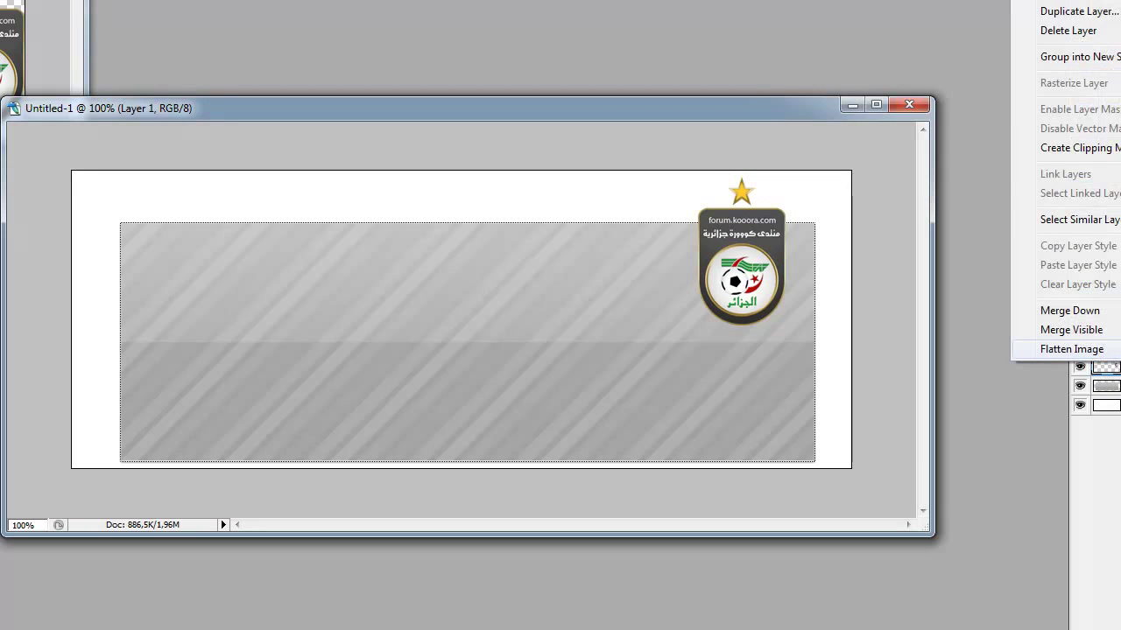
pyautogui.rightClick(1105, 368)
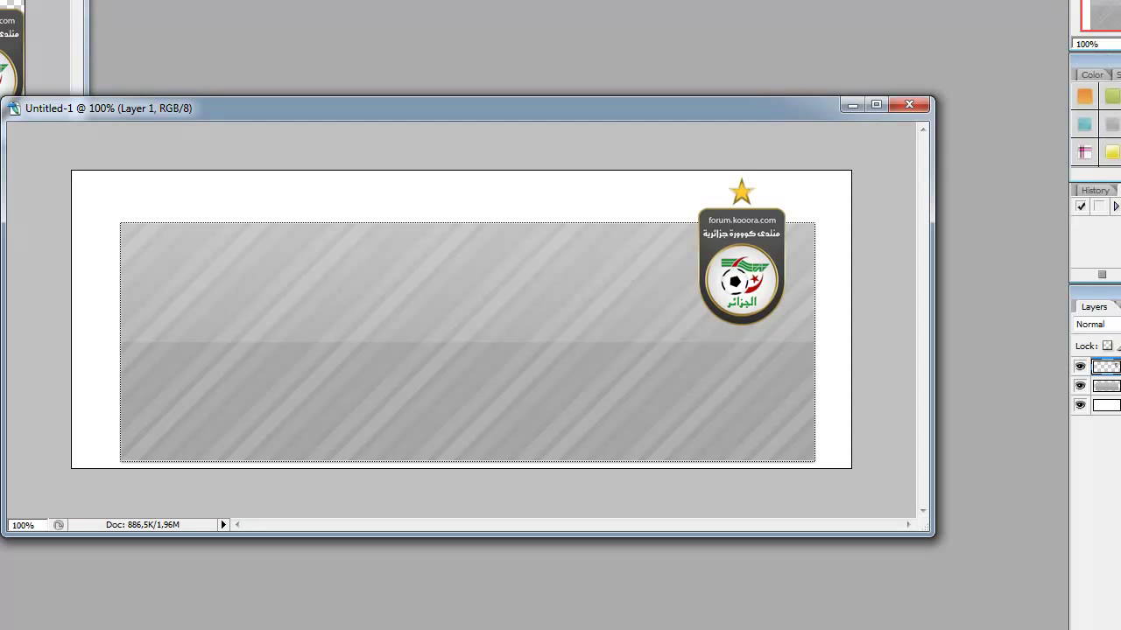
pyautogui.click(1077, 13)
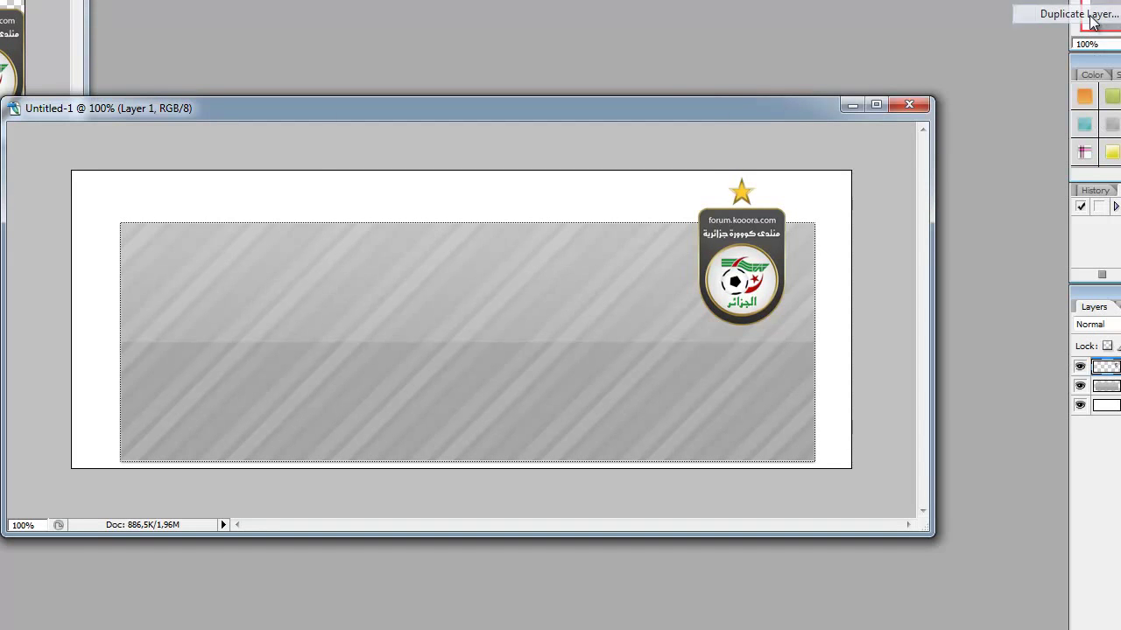
pyautogui.click(681, 132)
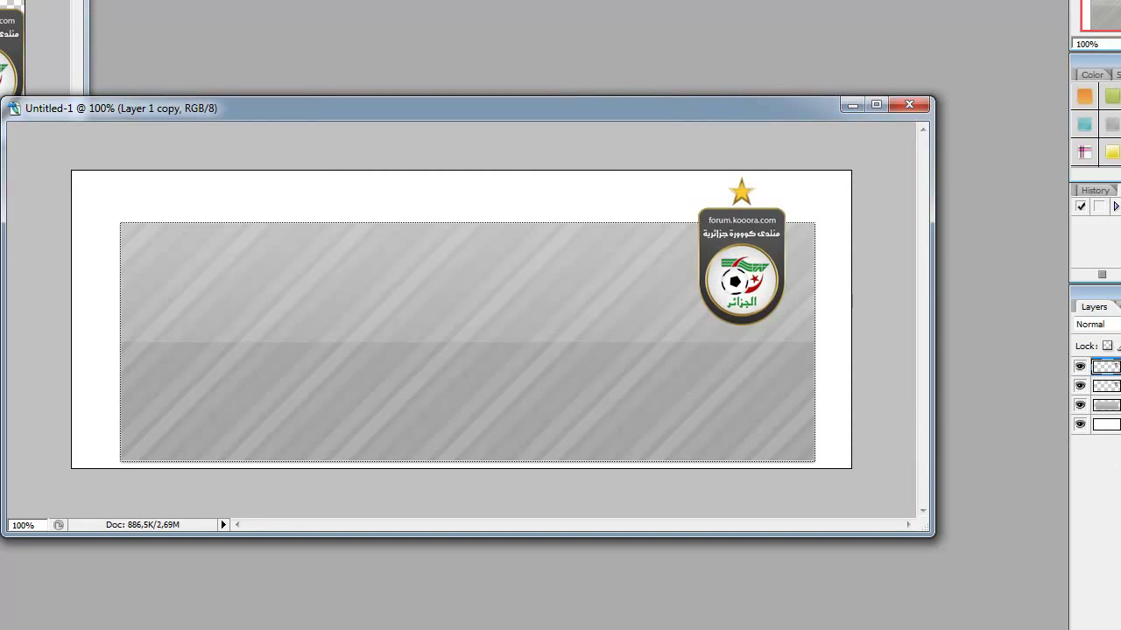
pyautogui.rightClick(1105, 367)
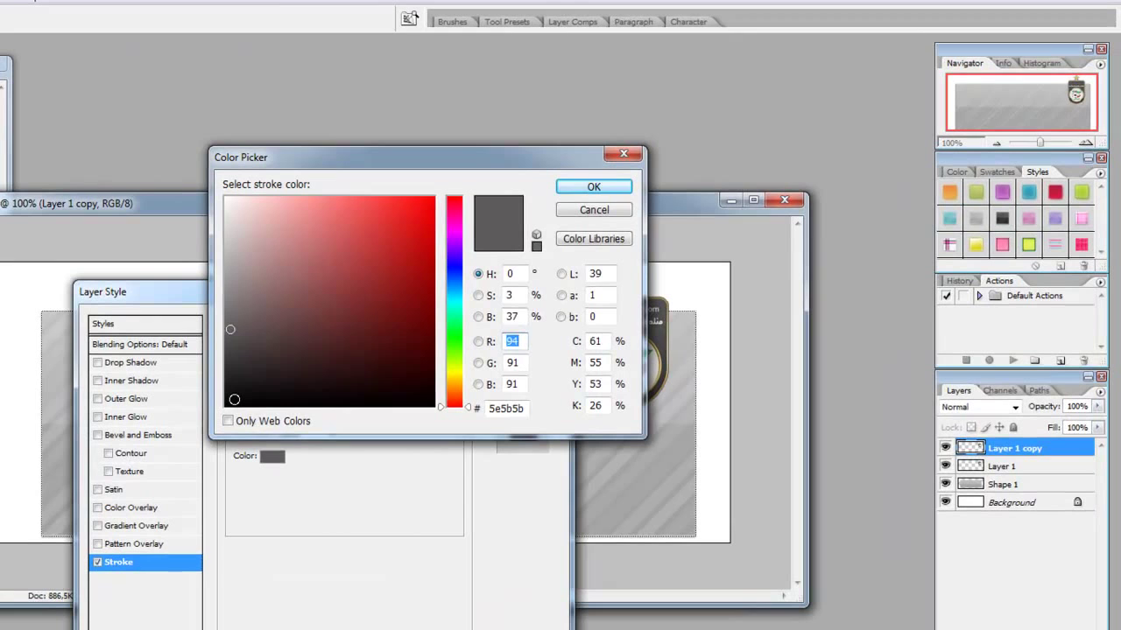
# Set Layer 1 copy's stroke to near-black 090909, then fill it with the black checker pattern
pyautogui.click(234, 399)
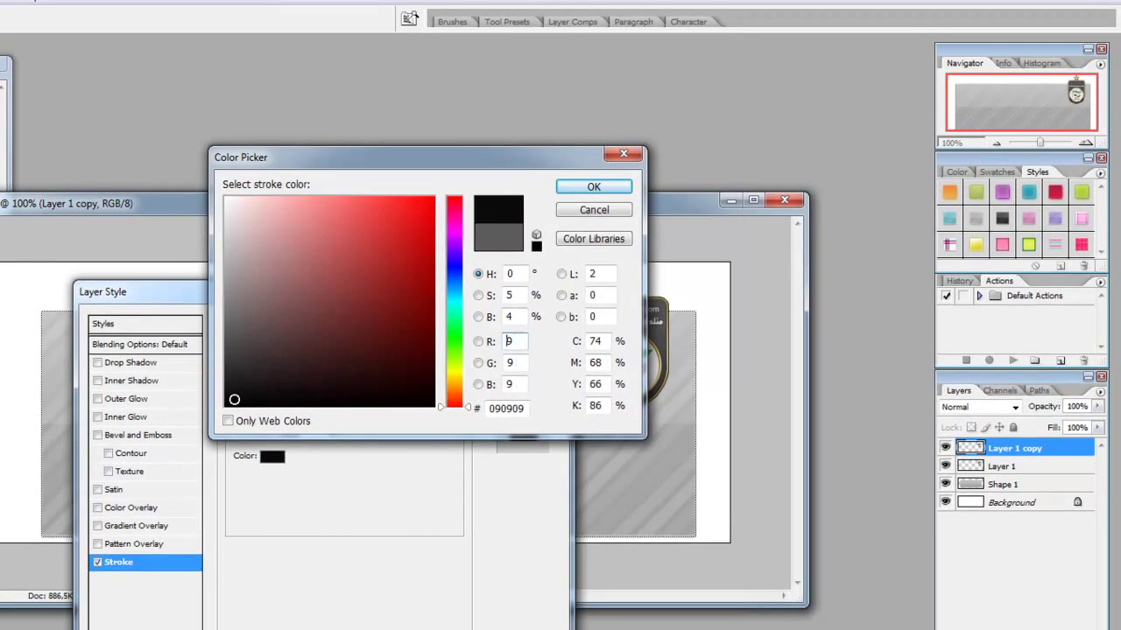
pyautogui.press('Return')
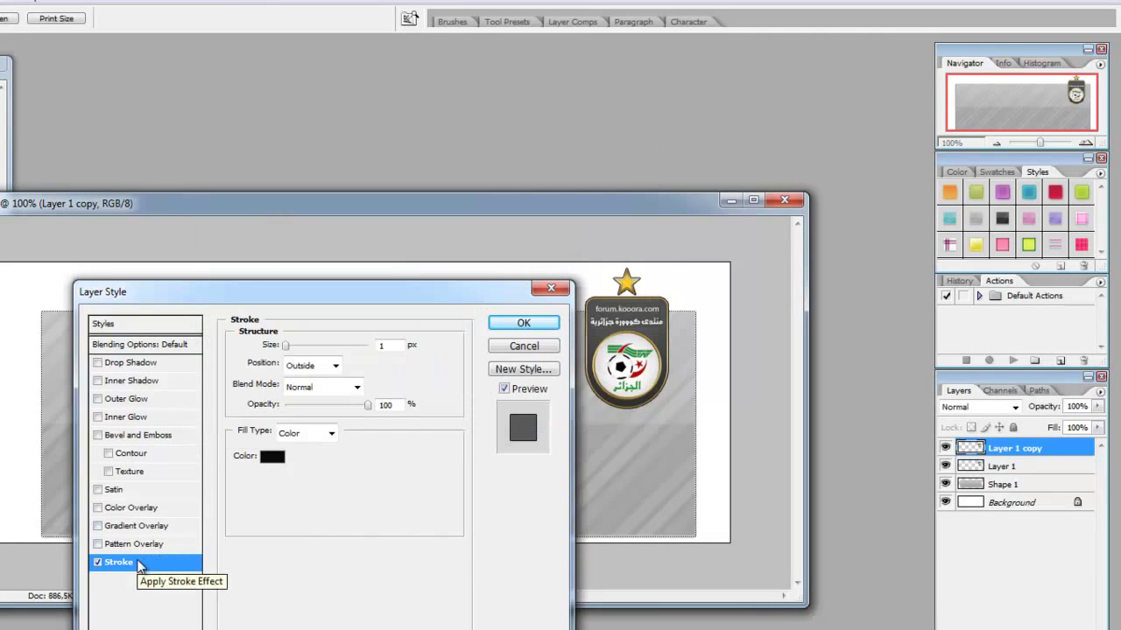
pyautogui.click(331, 433)
pyautogui.click(329, 475)
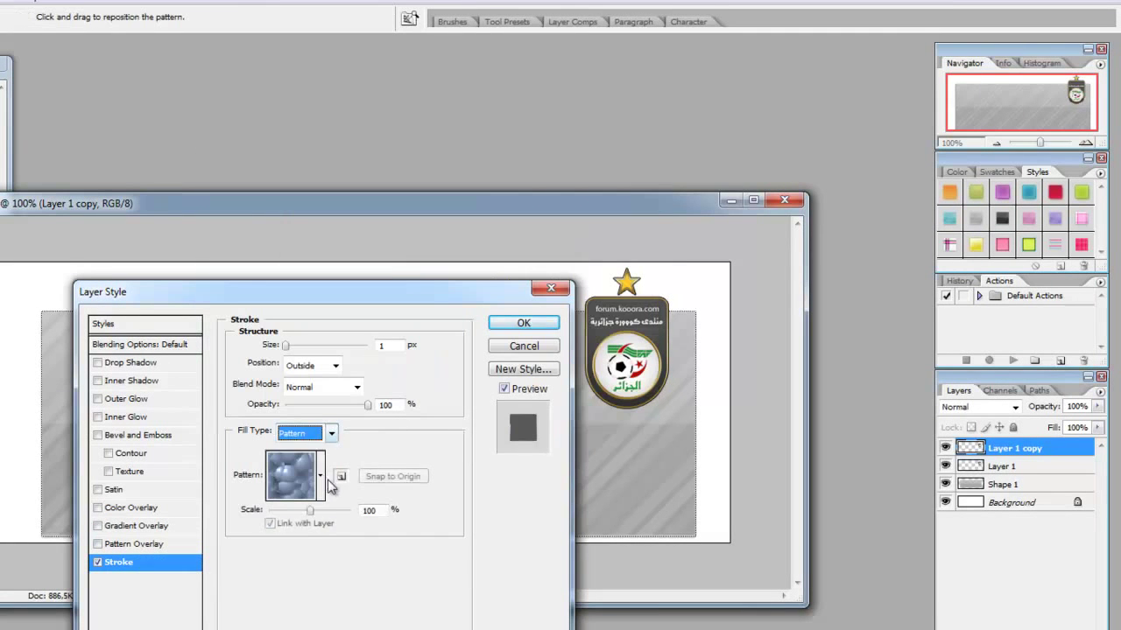
pyautogui.click(244, 595)
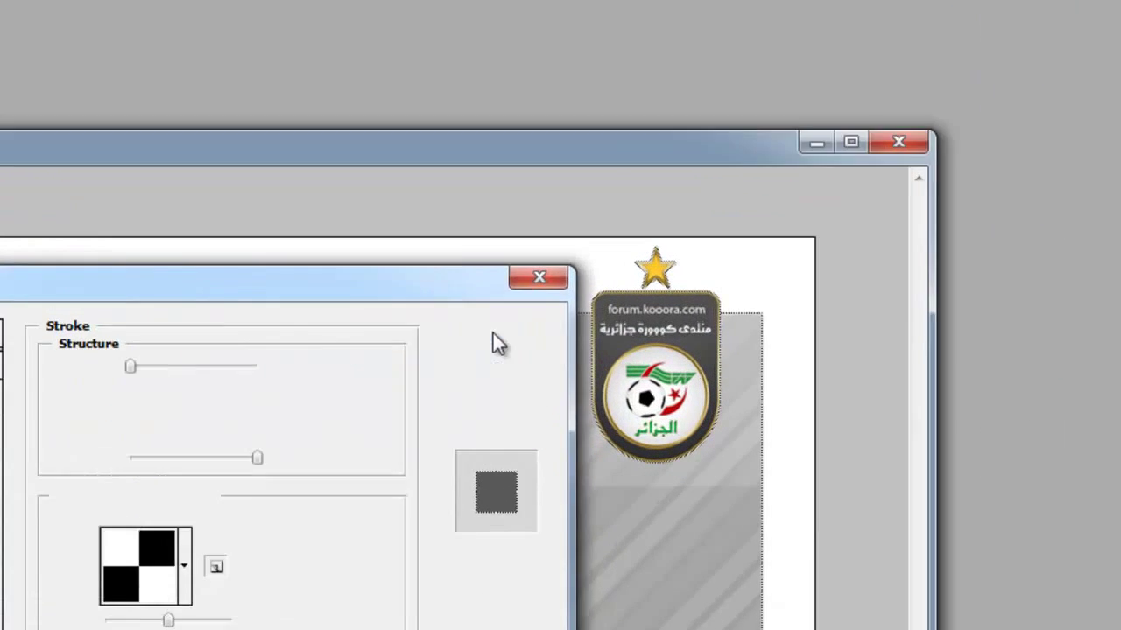
pyautogui.click(523, 326)
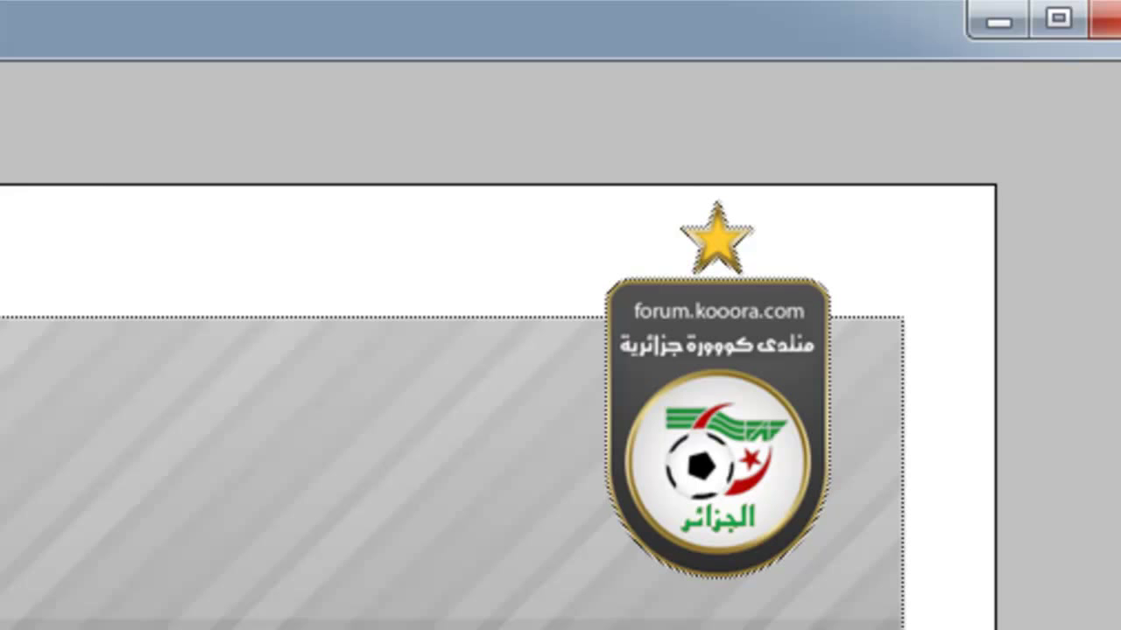
# Clear the star's dotted outline, merge Layer 1 copy down into Layer 1, and duplicate the logo again
pyautogui.moveTo(499, 154); pyautogui.dragTo(932, 310)
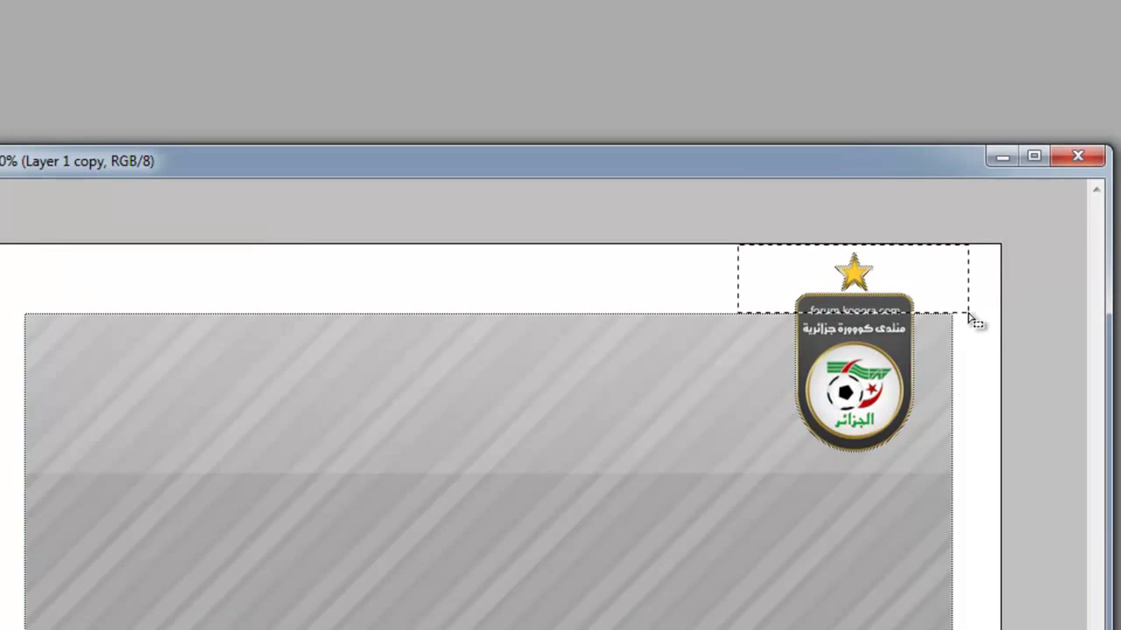
pyautogui.hotkey('ctrl', 'd')
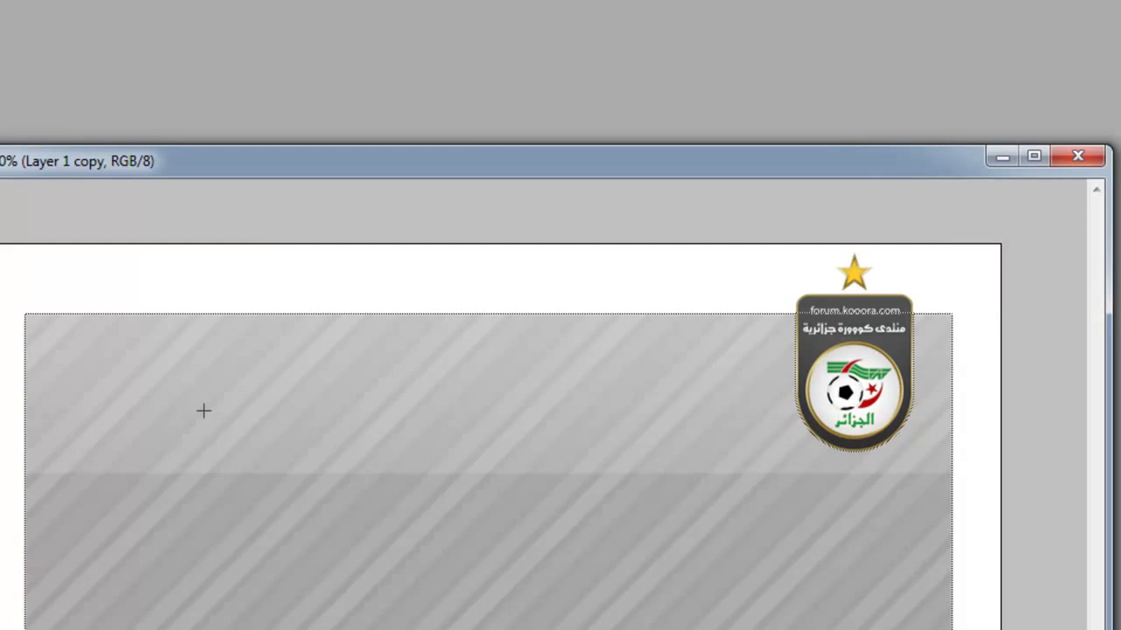
pyautogui.hotkey('ctrl', 'e')
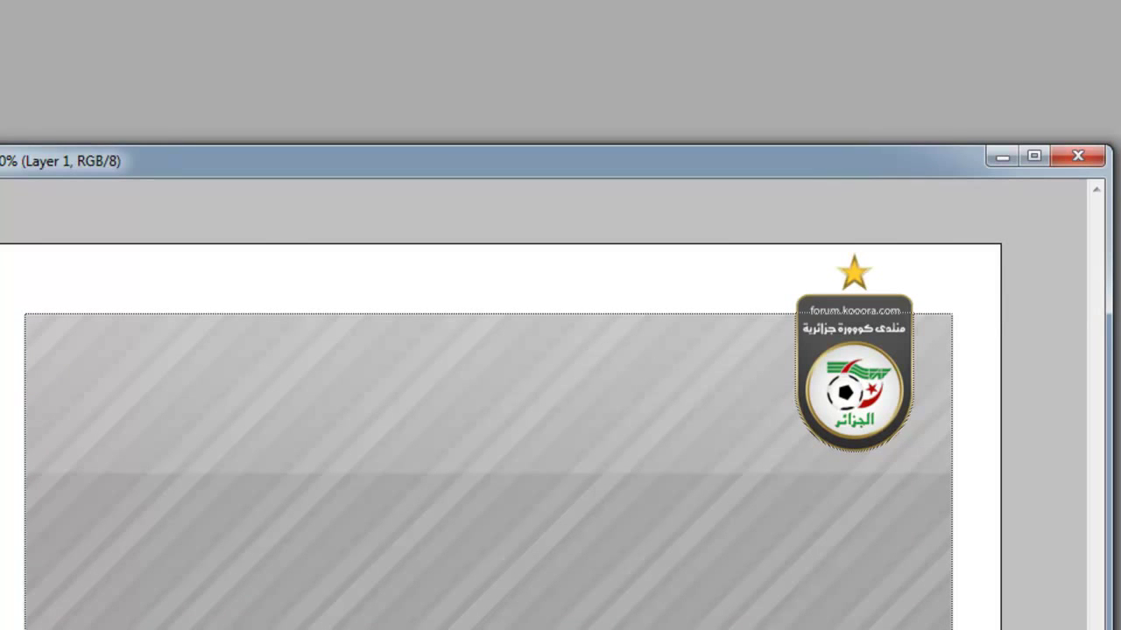
pyautogui.hotkey('ctrl', 'j')
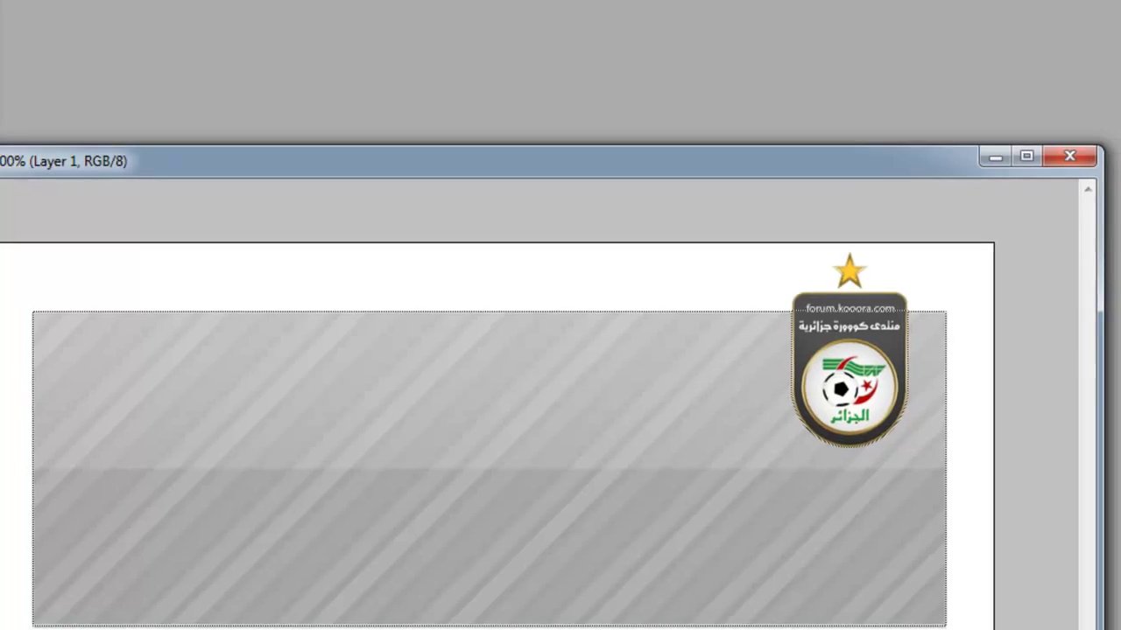
# Give the new Layer 1 copy a 1 px Stroke filled with the black checkerboard pattern
pyautogui.doubleClick(998, 361)
pyautogui.click(293, 454)
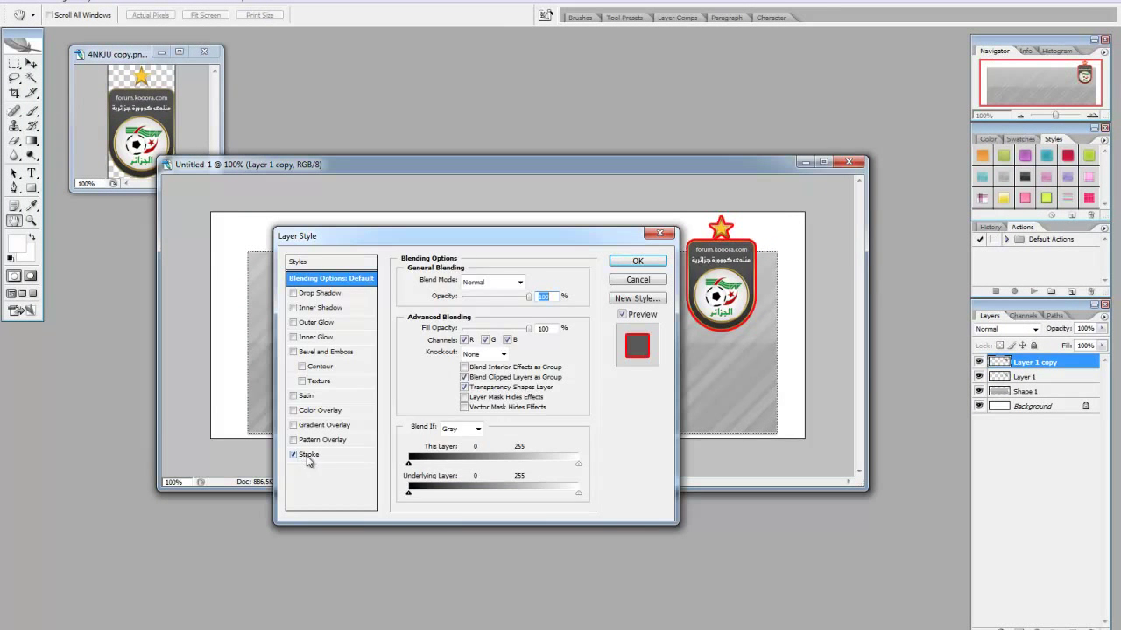
pyautogui.click(309, 456)
pyautogui.click(462, 349)
pyautogui.click(455, 385)
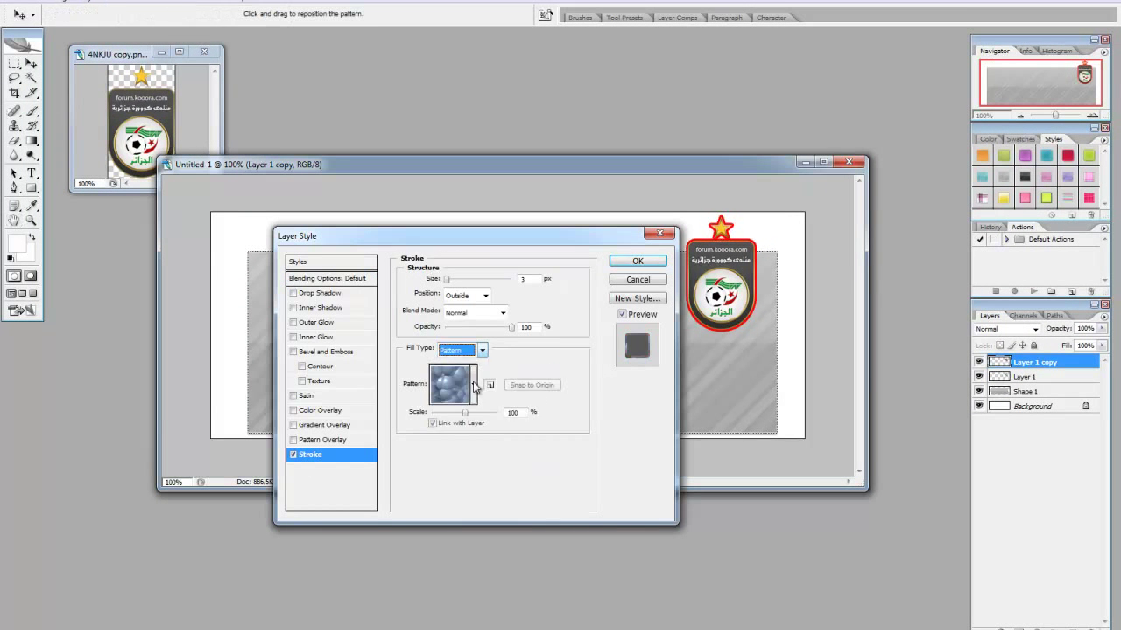
pyautogui.click(413, 481)
pyautogui.doubleClick(529, 280)
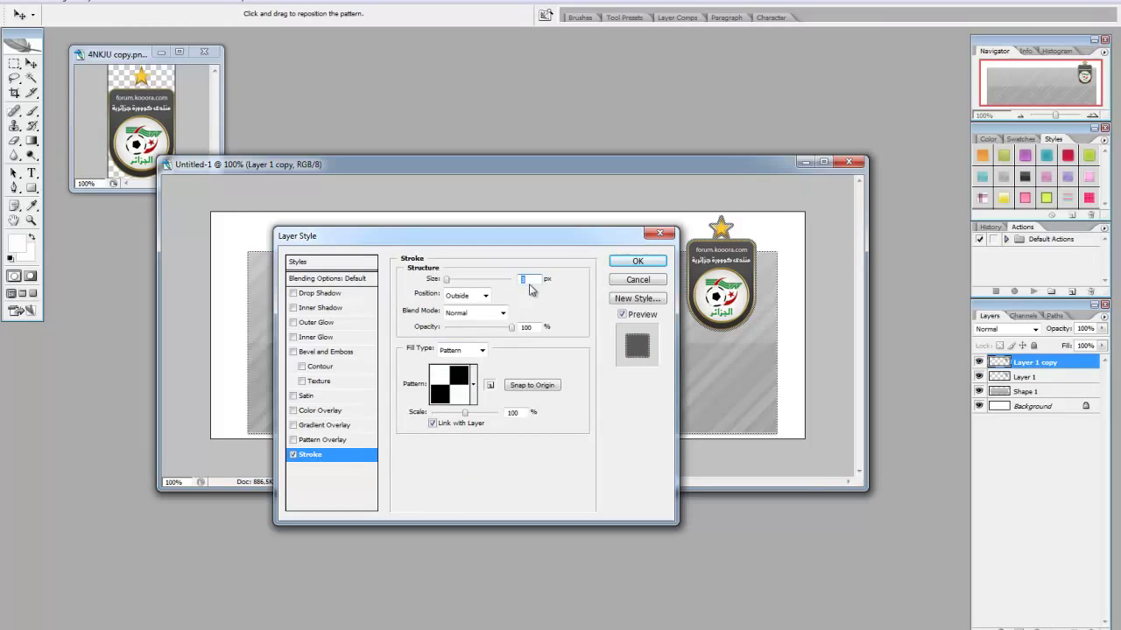
pyautogui.write('1')
pyautogui.click(625, 245)
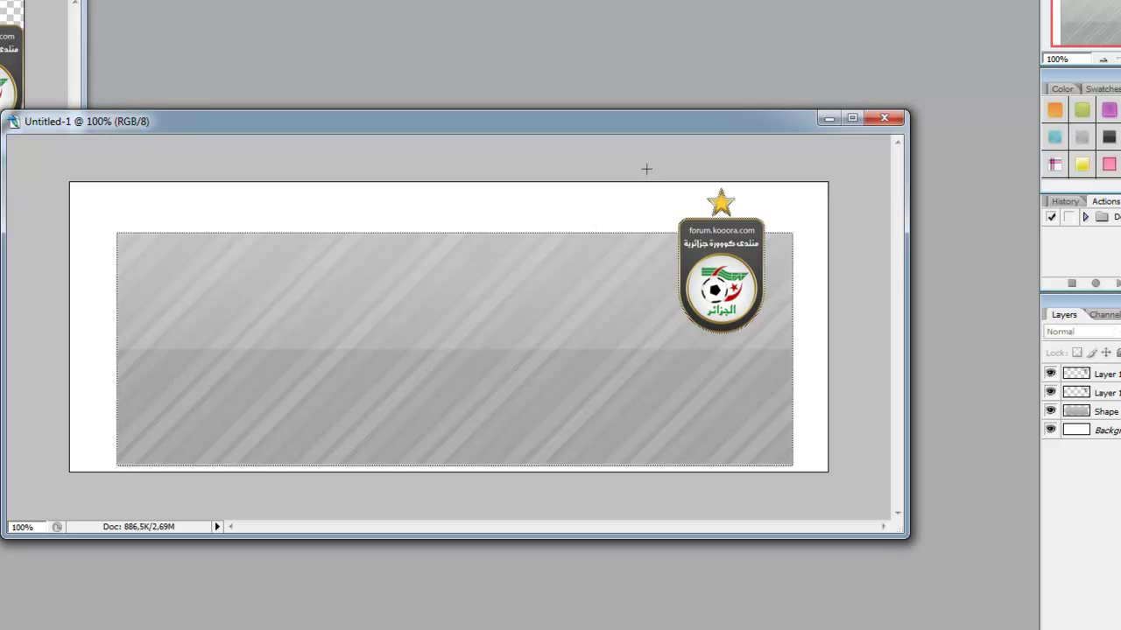
# Adjust a selection around the star and make the outlined logo copy the active layer
pyautogui.moveTo(772, 234); pyautogui.dragTo(794, 232)
pyautogui.moveTo(794, 233); pyautogui.dragTo(796, 231)
pyautogui.click(1073, 374)
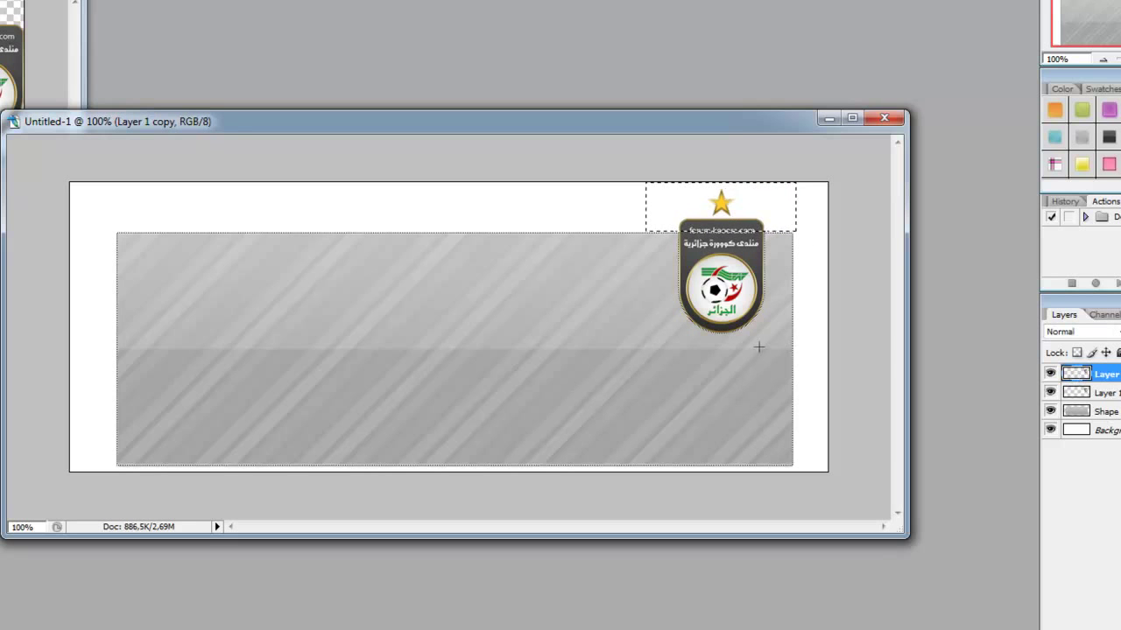
pyautogui.click(1111, 495)
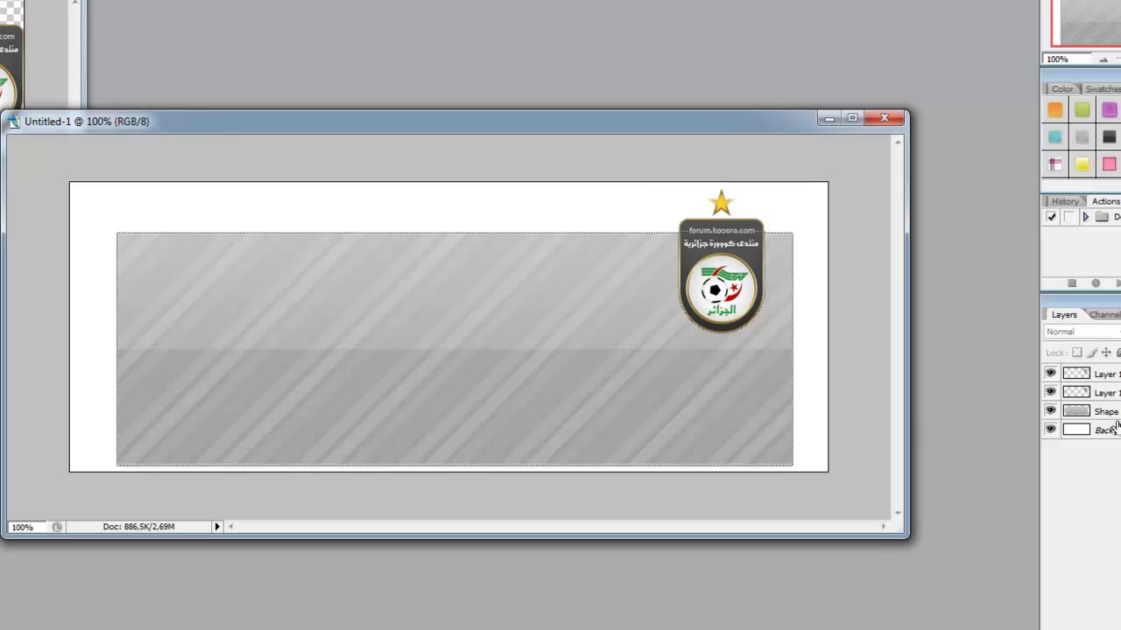
# Duplicate Layer 1 as Layer 1 copy 2 and move it to the top of the stack
pyautogui.rightClick(1104, 393)
pyautogui.click(1042, 47)
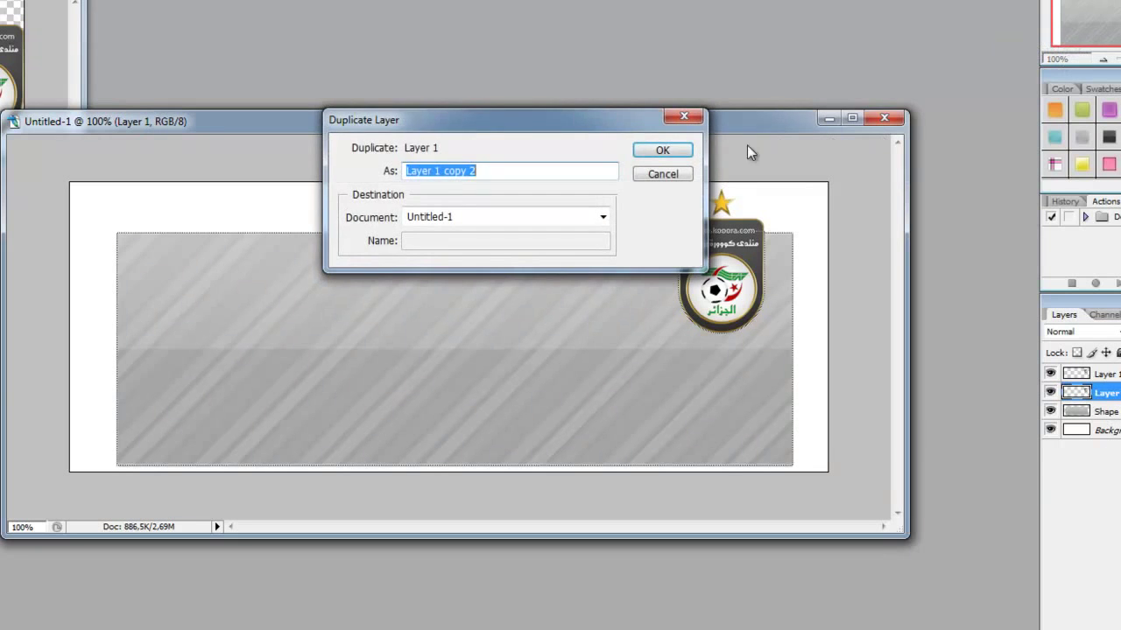
pyautogui.press('Return')
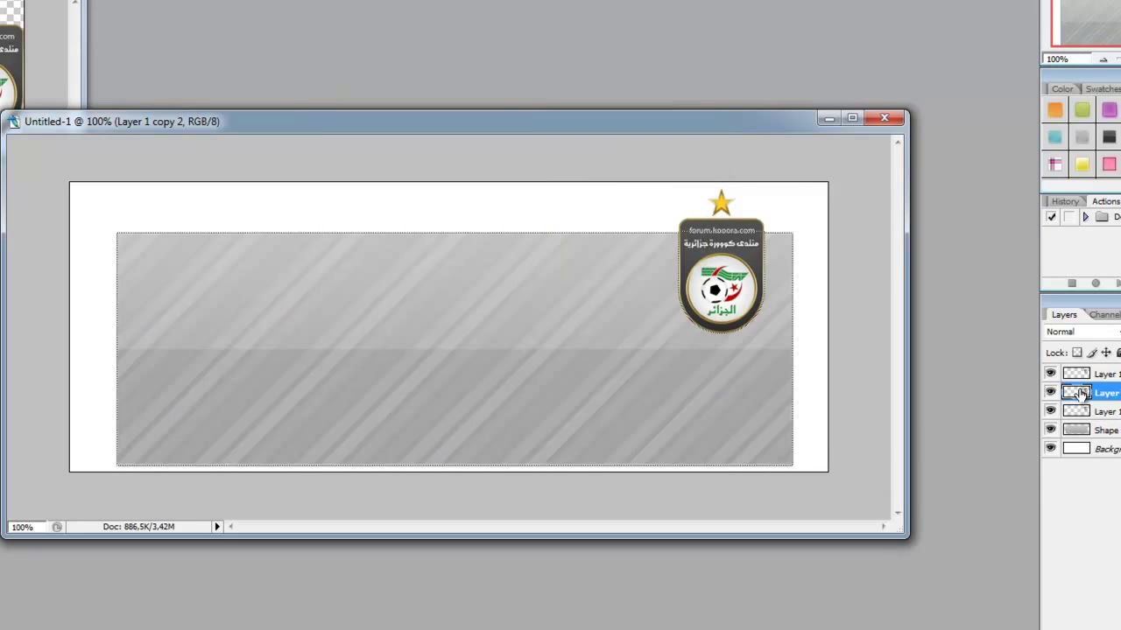
pyautogui.moveTo(1081, 394); pyautogui.dragTo(1083, 374)
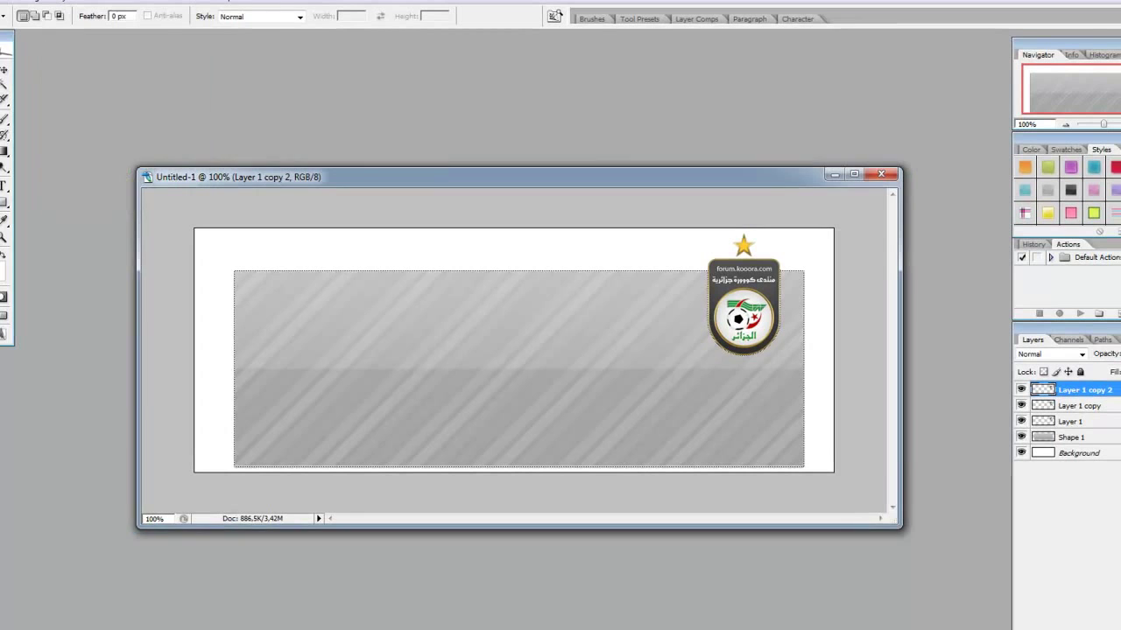
# Bring up the fxv77779.jpg draw photo and resize it to 700 px wide
pyautogui.hotkey('alt', 'f')
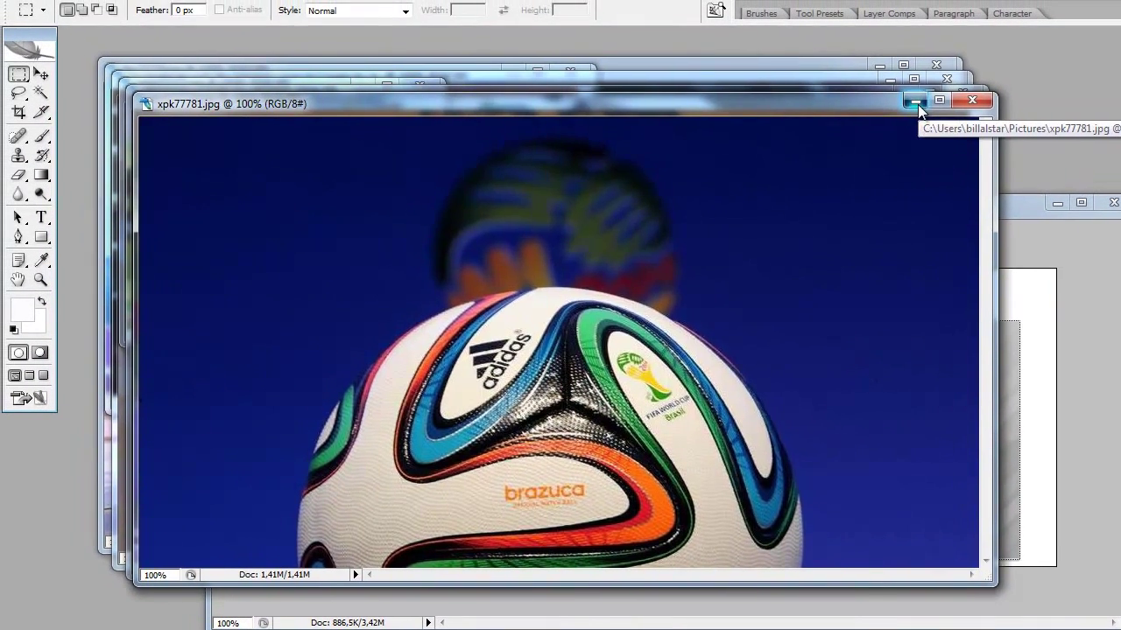
pyautogui.click(886, 80)
pyautogui.click(78, 1)
pyautogui.click(111, 105)
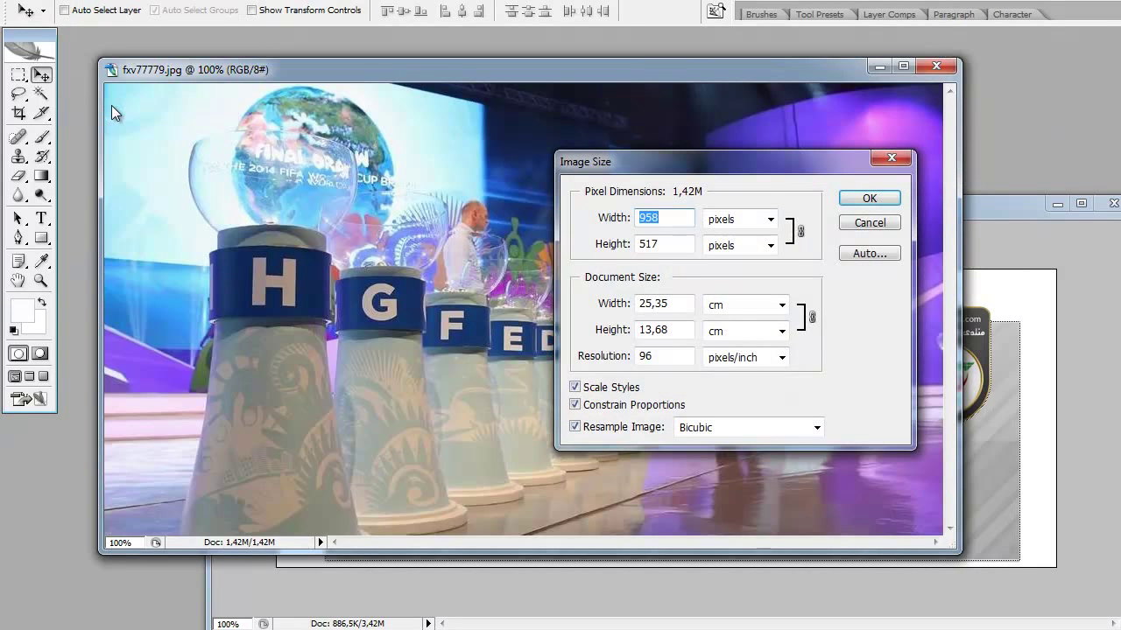
pyautogui.write('700')
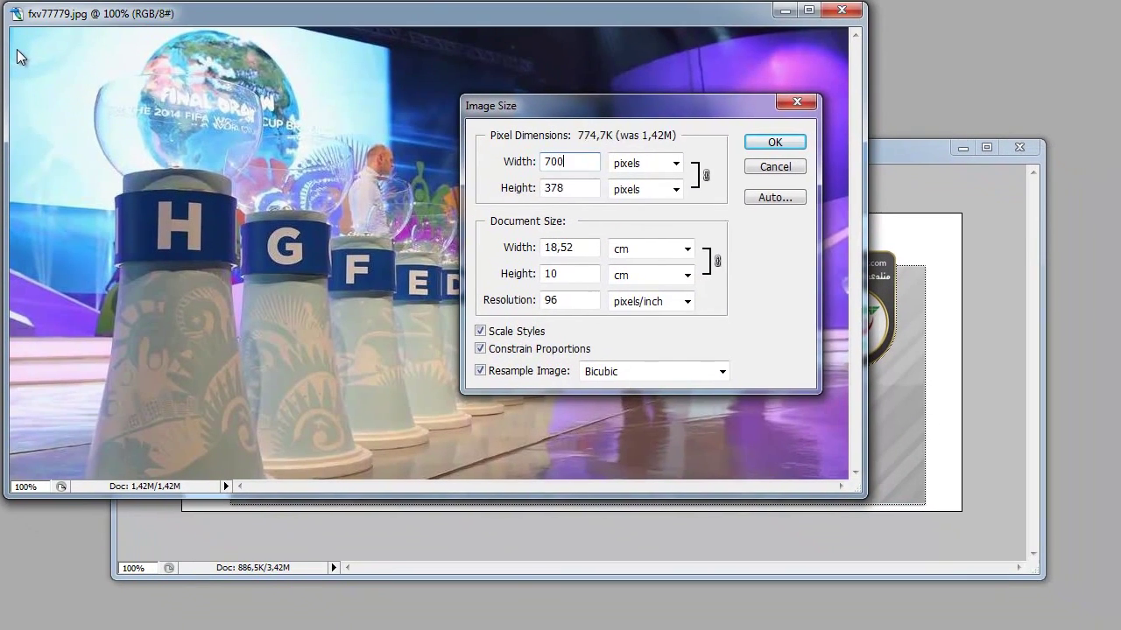
pyautogui.press('Return')
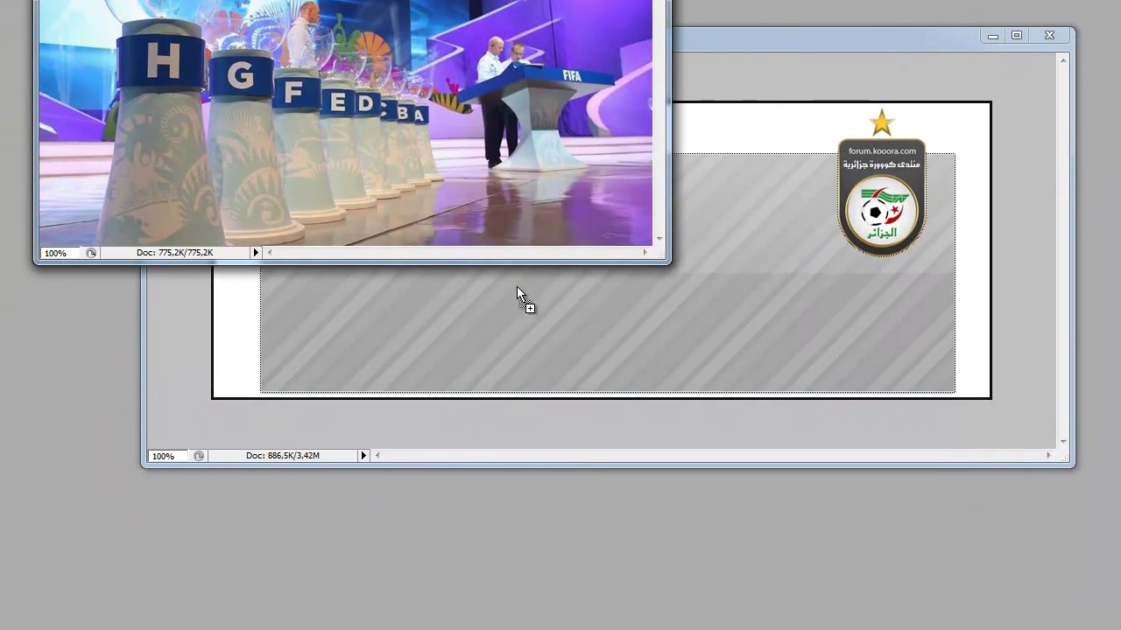
# Drag the photo into the banner as Layer 2 and position it on the left side
pyautogui.moveTo(17, 54)
pyautogui.mouseDown()
pyautogui.moveTo(549, 291)
pyautogui.moveTo(456, 378)
pyautogui.mouseUp()
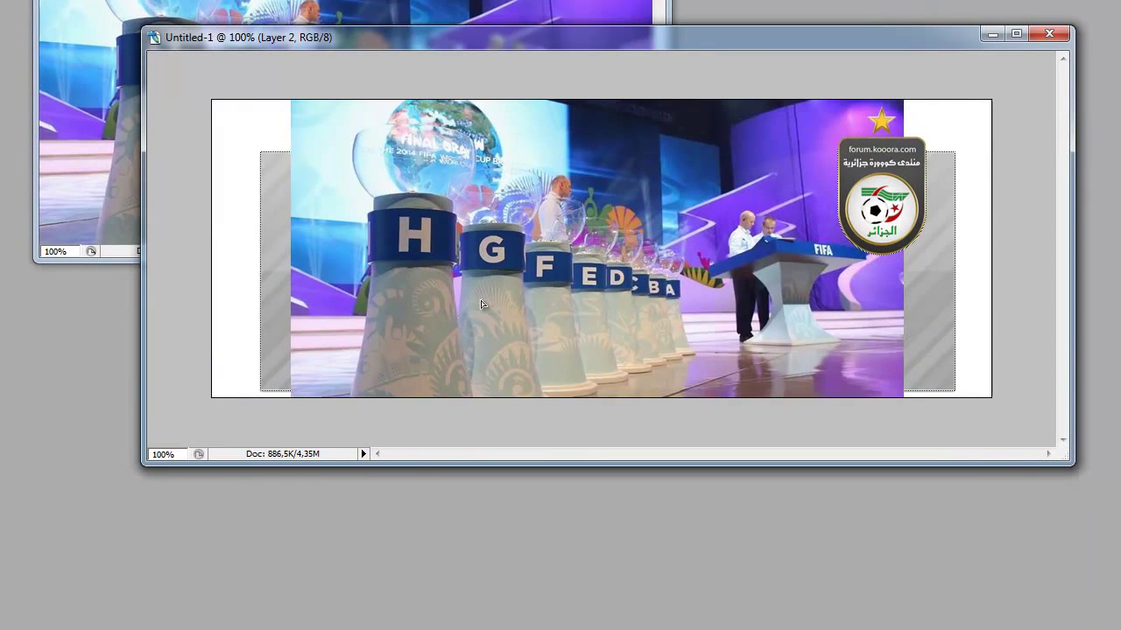
pyautogui.moveTo(456, 378); pyautogui.dragTo(458, 378)
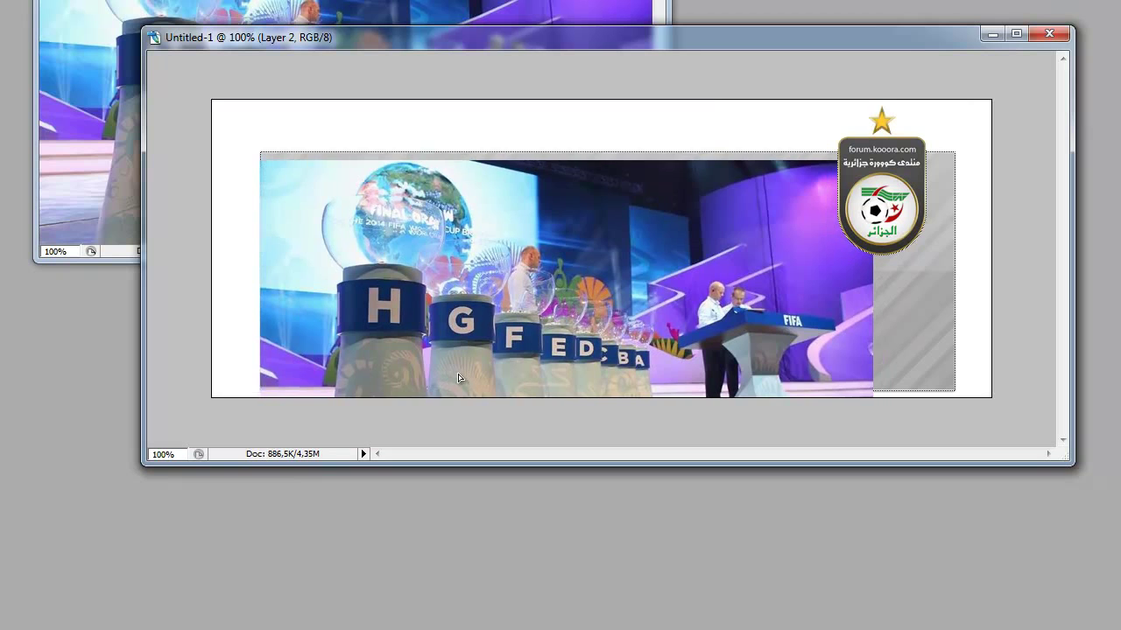
pyautogui.moveTo(257, 276); pyautogui.dragTo(266, 276)
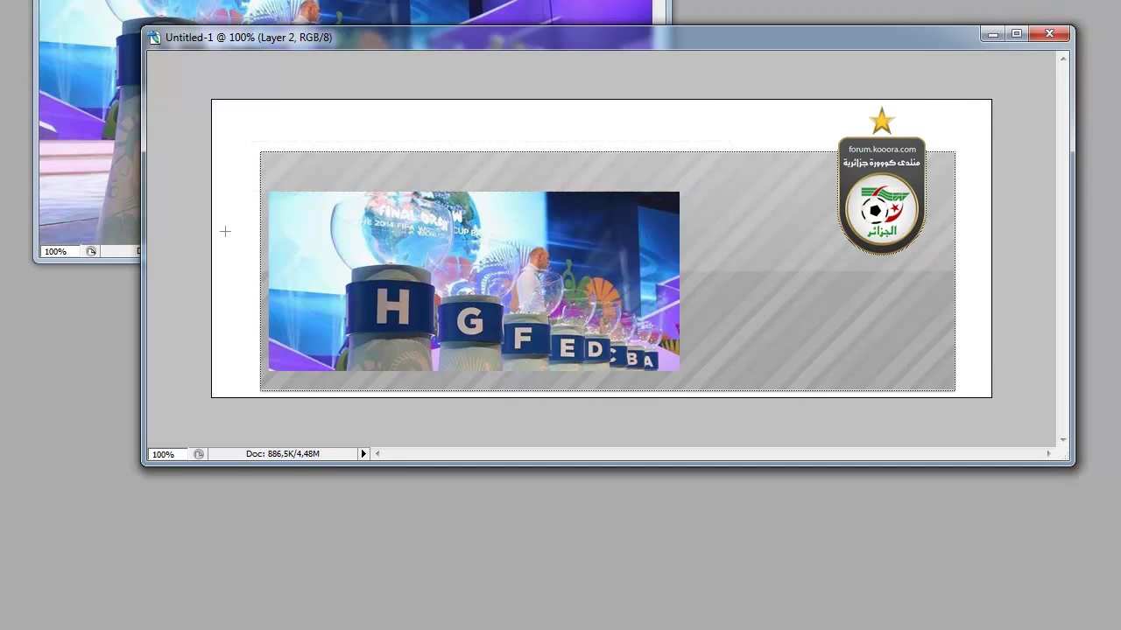
pyautogui.moveTo(419, 289); pyautogui.dragTo(428, 270)
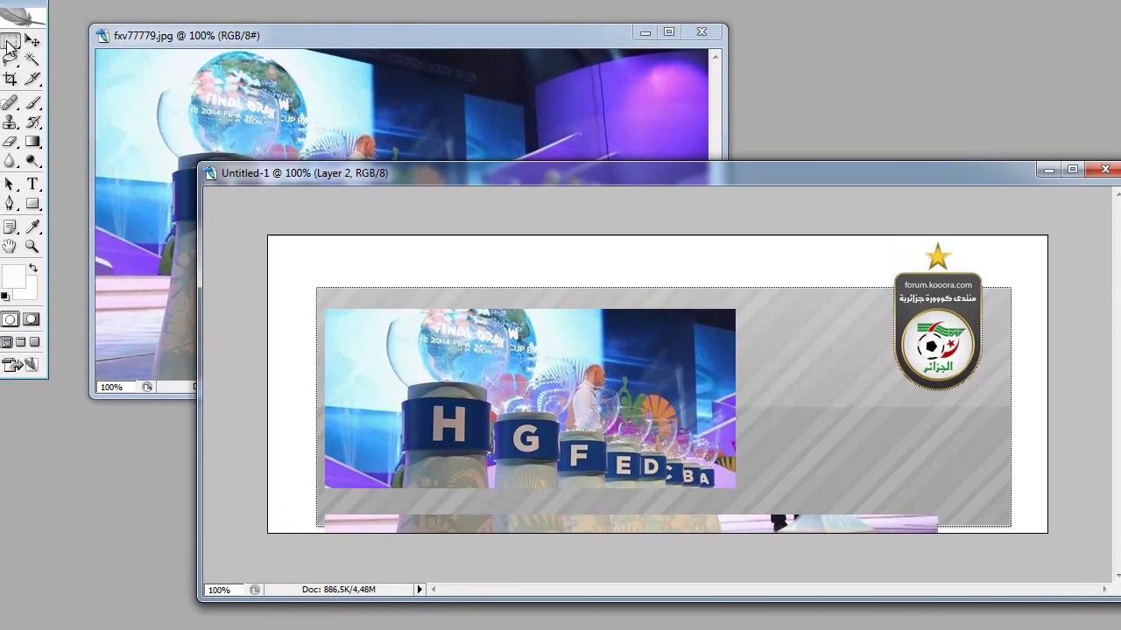
# Open Burkina Faso.psd, dismiss the missing-fonts warning, and move its window aside
pyautogui.hotkey('ctrl', 'o')
pyautogui.click(705, 174)
pyautogui.doubleClick(705, 175)
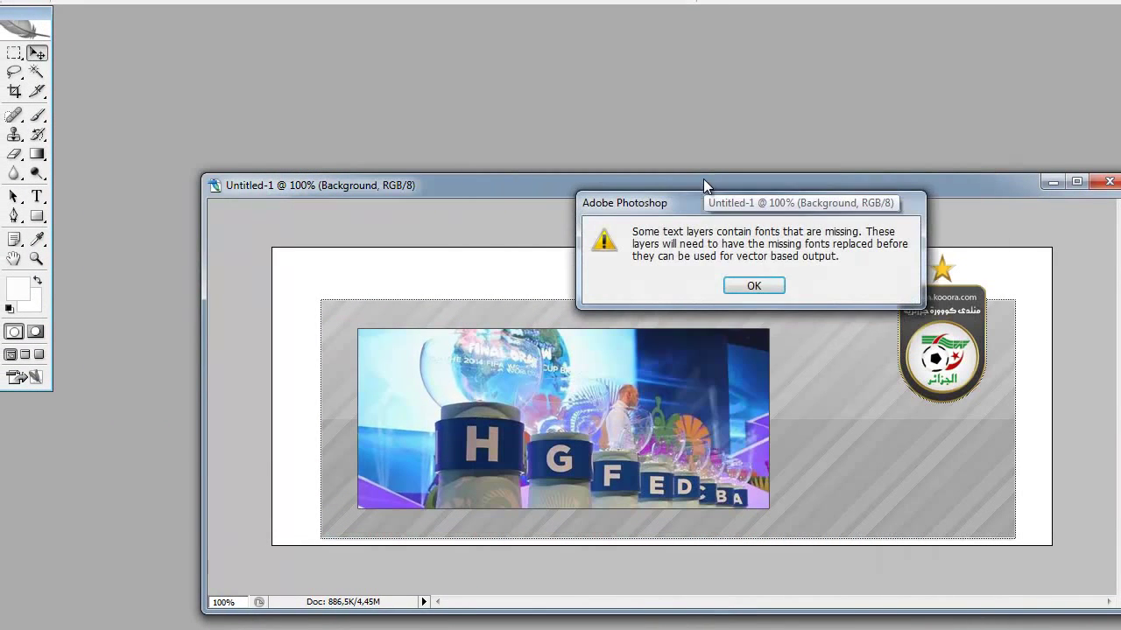
pyautogui.click(753, 284)
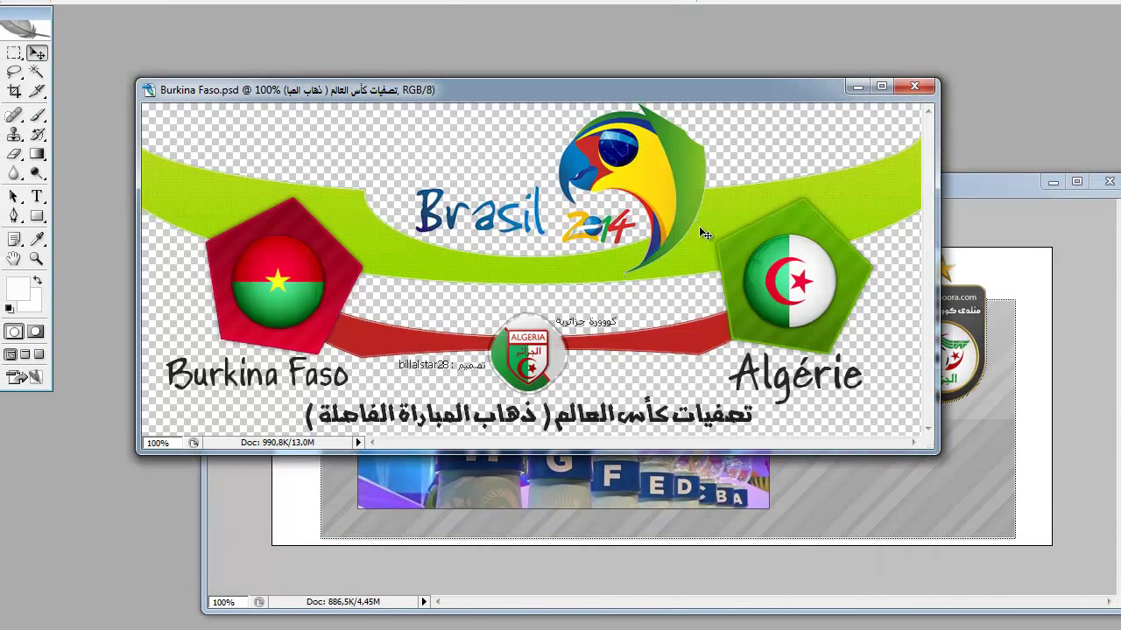
pyautogui.moveTo(642, 90); pyautogui.dragTo(634, 24)
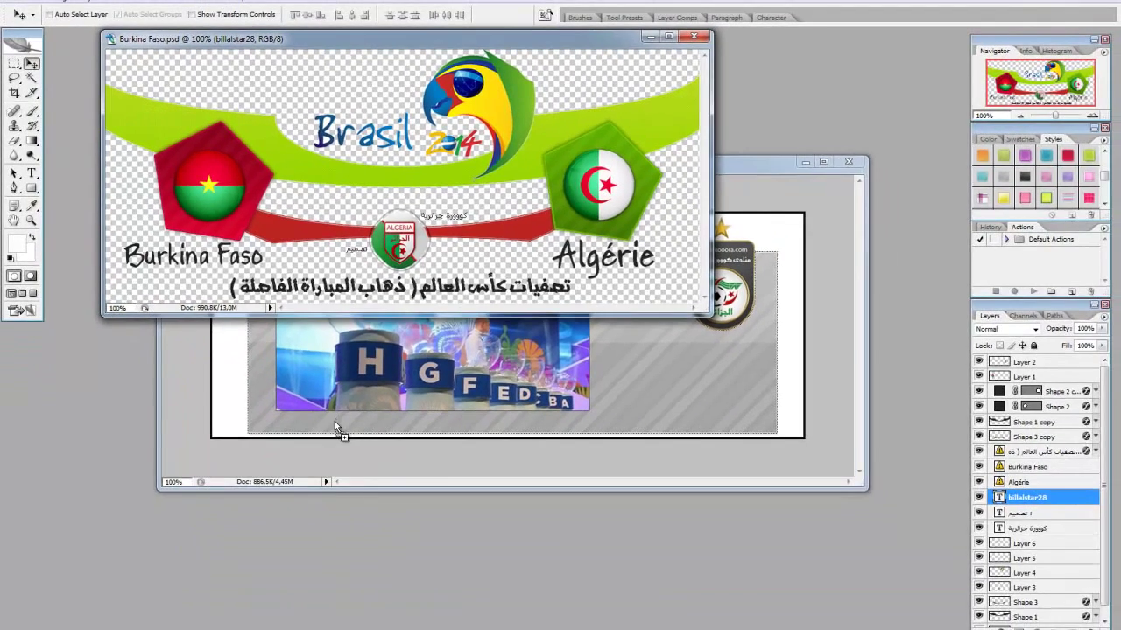
# Drag the تصميم and كووورة جزائرية credit text layers into the banner below the photo
pyautogui.click(336, 424)
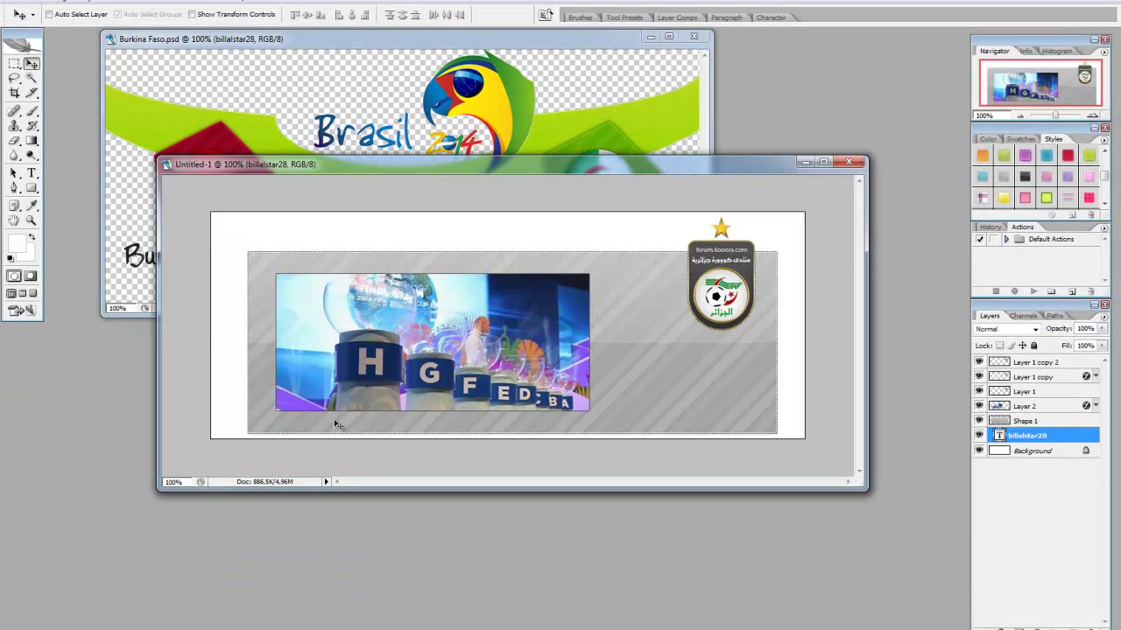
pyautogui.click(449, 137)
pyautogui.moveTo(364, 250); pyautogui.dragTo(366, 245)
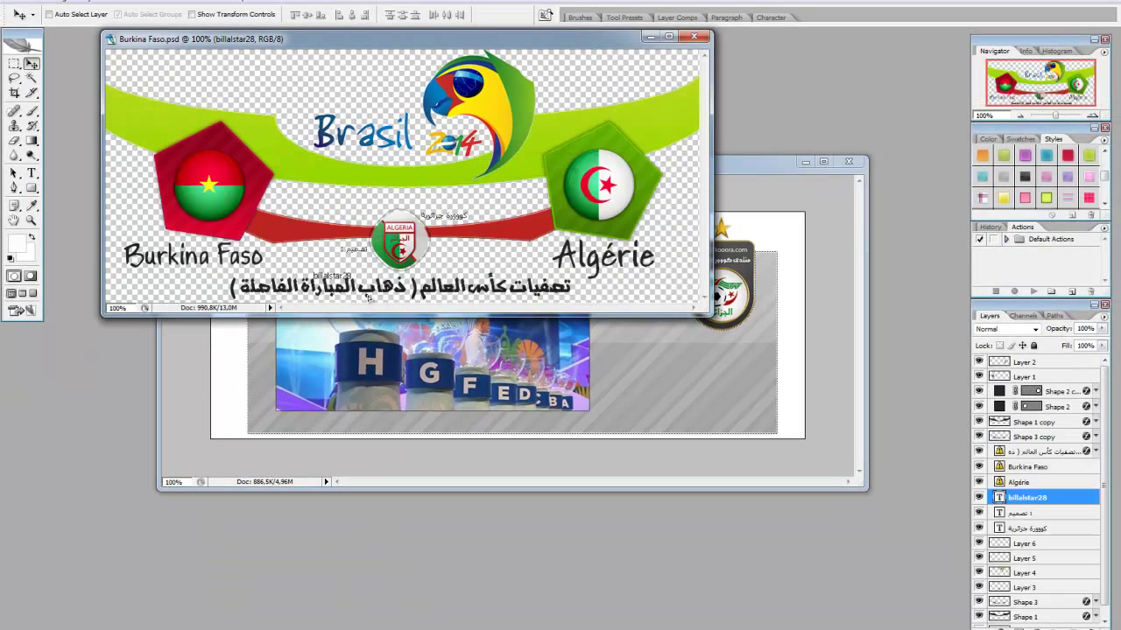
pyautogui.click(1016, 513)
pyautogui.moveTo(378, 267); pyautogui.dragTo(386, 428)
pyautogui.click(595, 220)
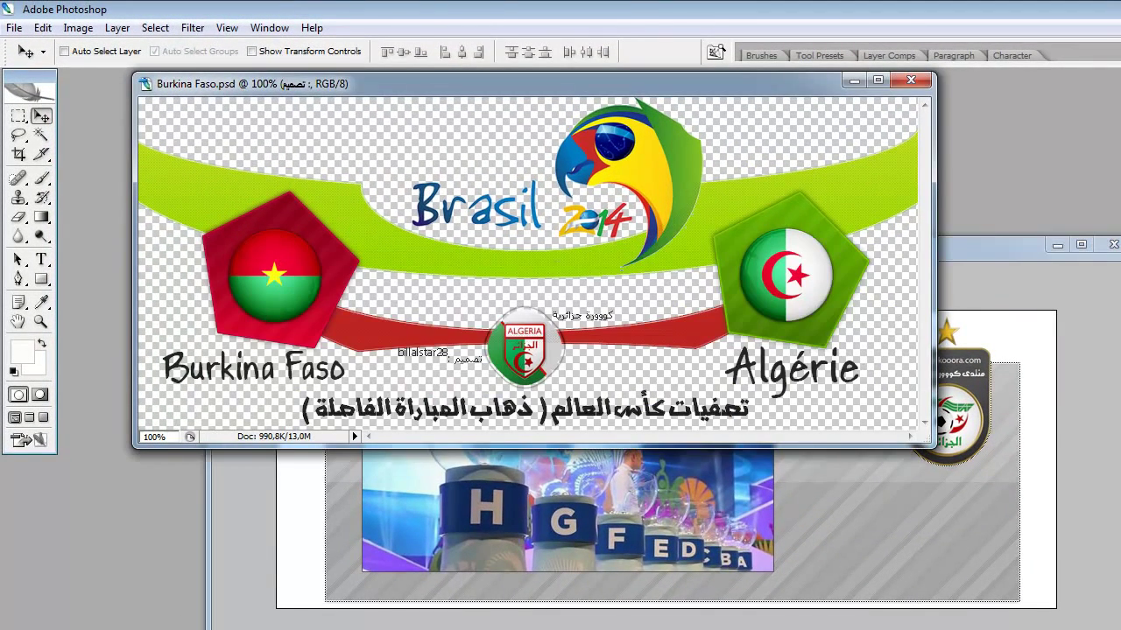
pyautogui.moveTo(448, 343); pyautogui.dragTo(487, 582)
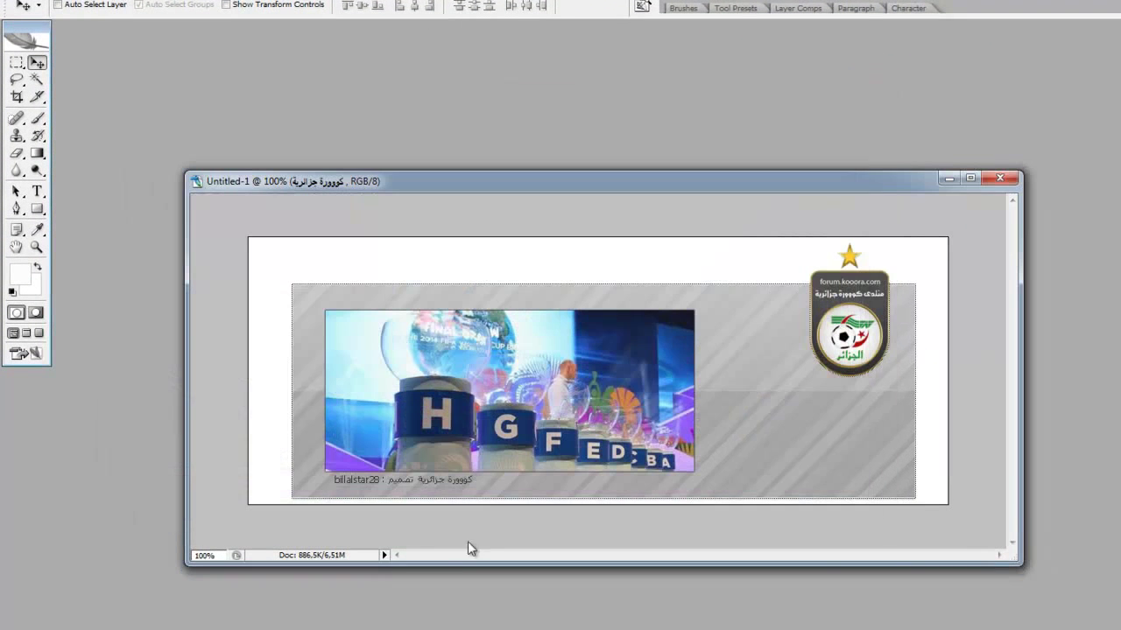
# Add the Arabic title text 'هناكأس' on the banner beside the photo
pyautogui.click(37, 191)
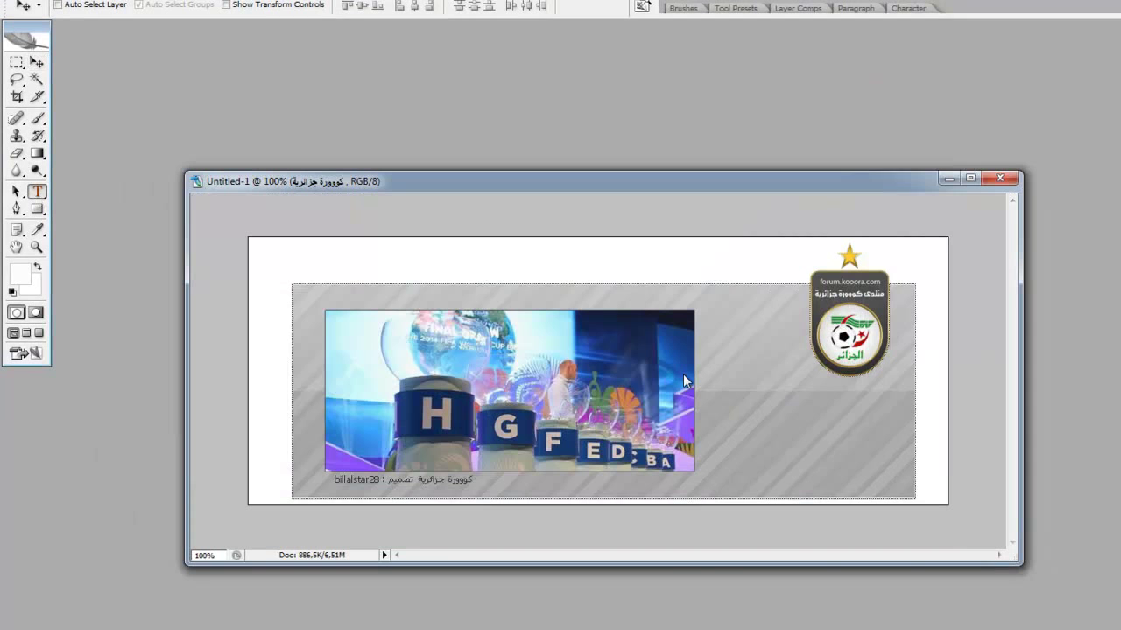
pyautogui.click(880, 405)
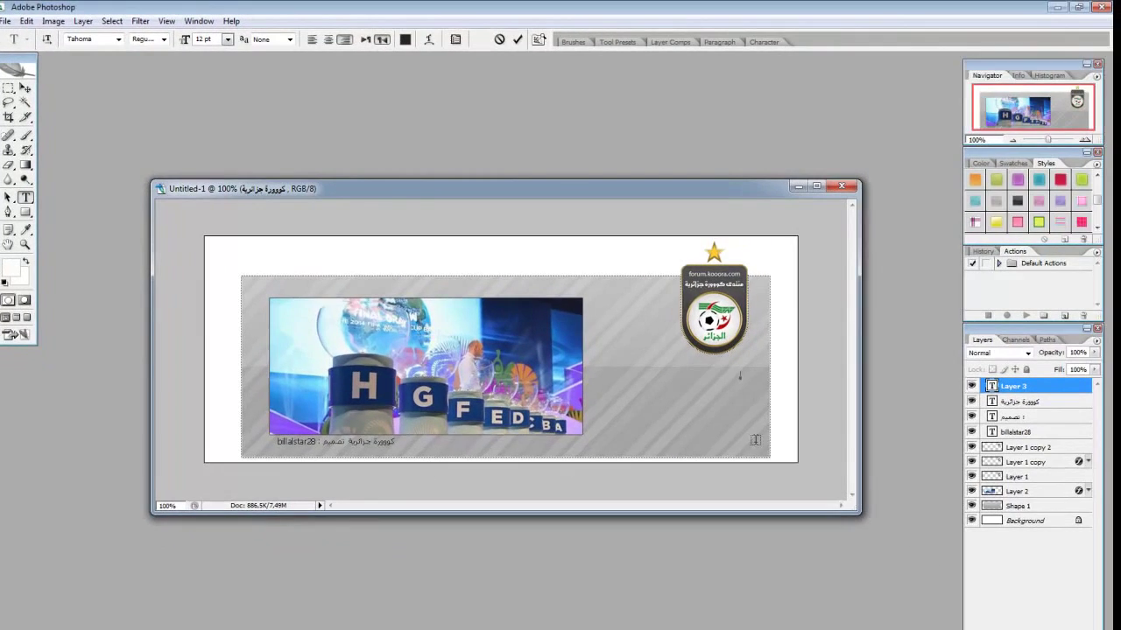
pyautogui.write('هنا')
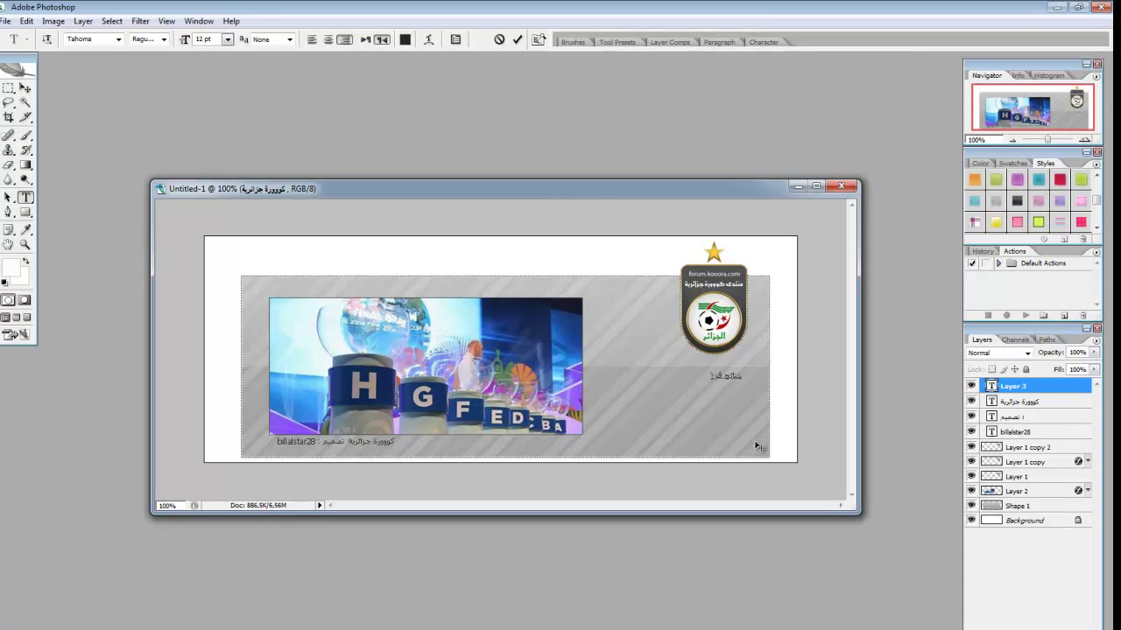
pyautogui.write('كأس العالم 2014')
# Style the Arabic title in Al-Hadith1 with Sharp anti-aliasing at 30 pt
pyautogui.doubleClick(991, 385)
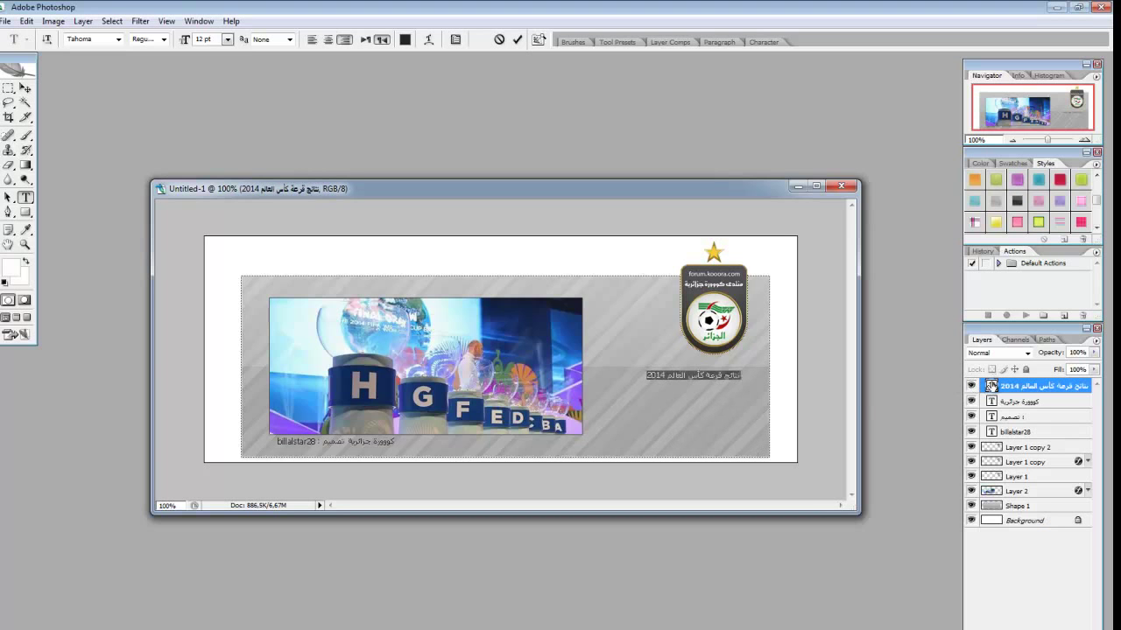
pyautogui.click(119, 38)
pyautogui.click(276, 241)
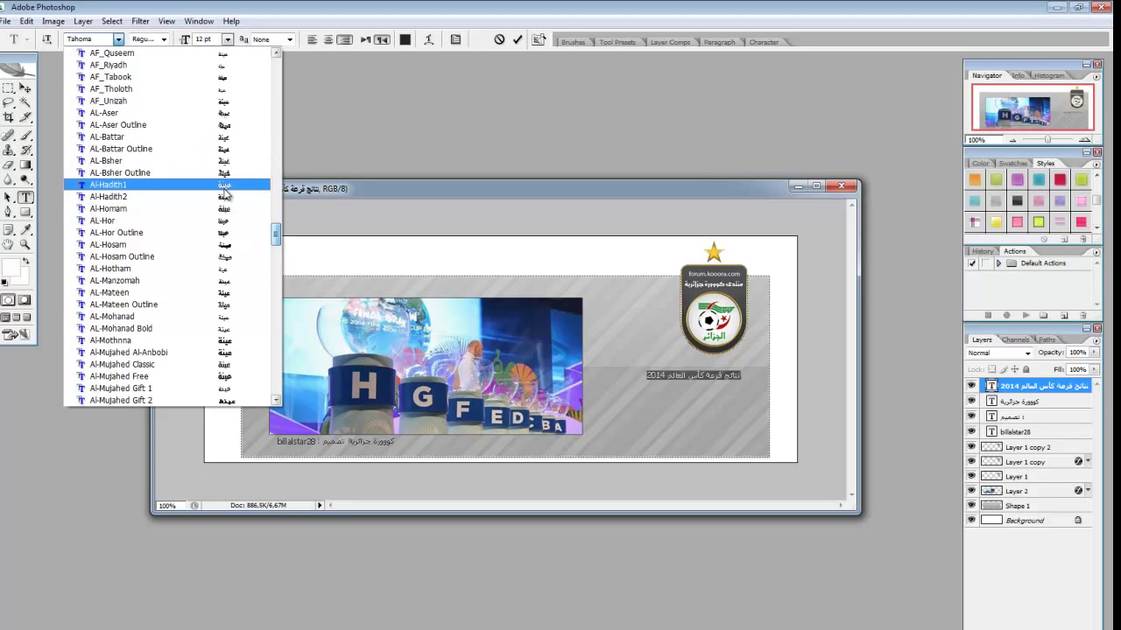
pyautogui.click(108, 184)
pyautogui.click(289, 39)
pyautogui.click(279, 65)
pyautogui.click(226, 38)
pyautogui.click(235, 213)
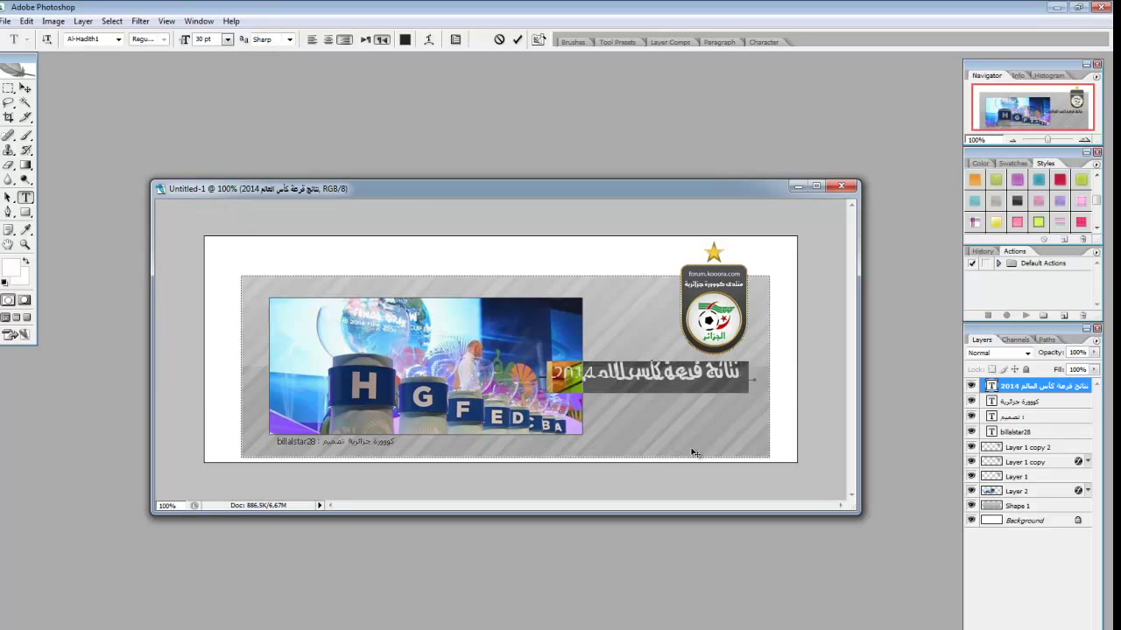
# Reduce the title to 24 pt and nudge it into place beside the photo
pyautogui.moveTo(692, 453); pyautogui.dragTo(725, 458)
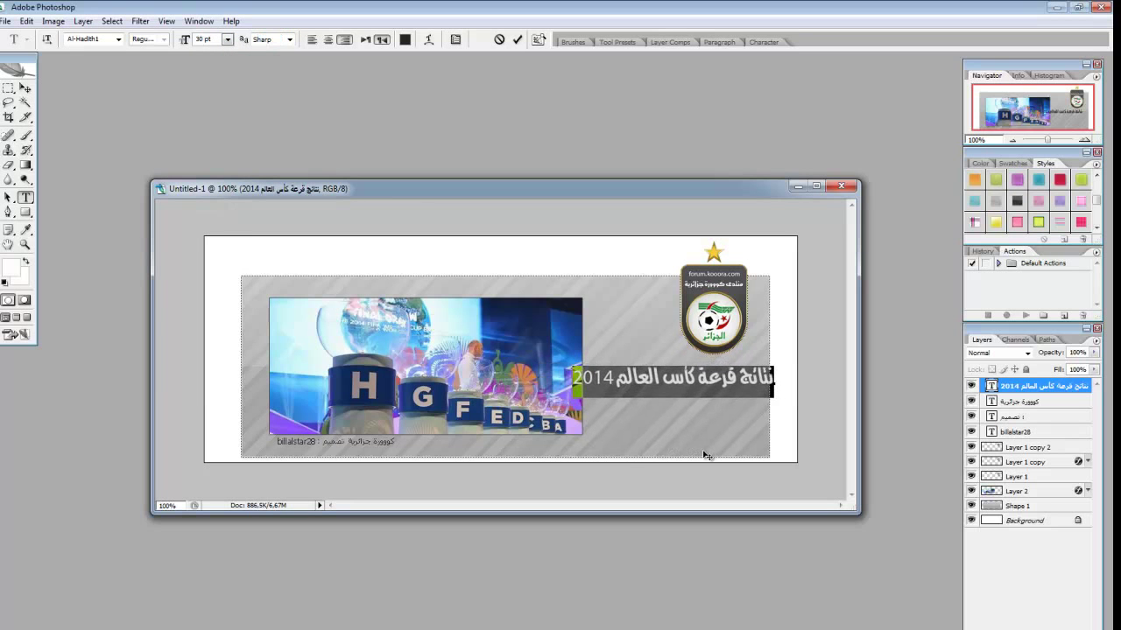
pyautogui.click(227, 38)
pyautogui.click(234, 196)
pyautogui.moveTo(691, 448); pyautogui.dragTo(674, 446)
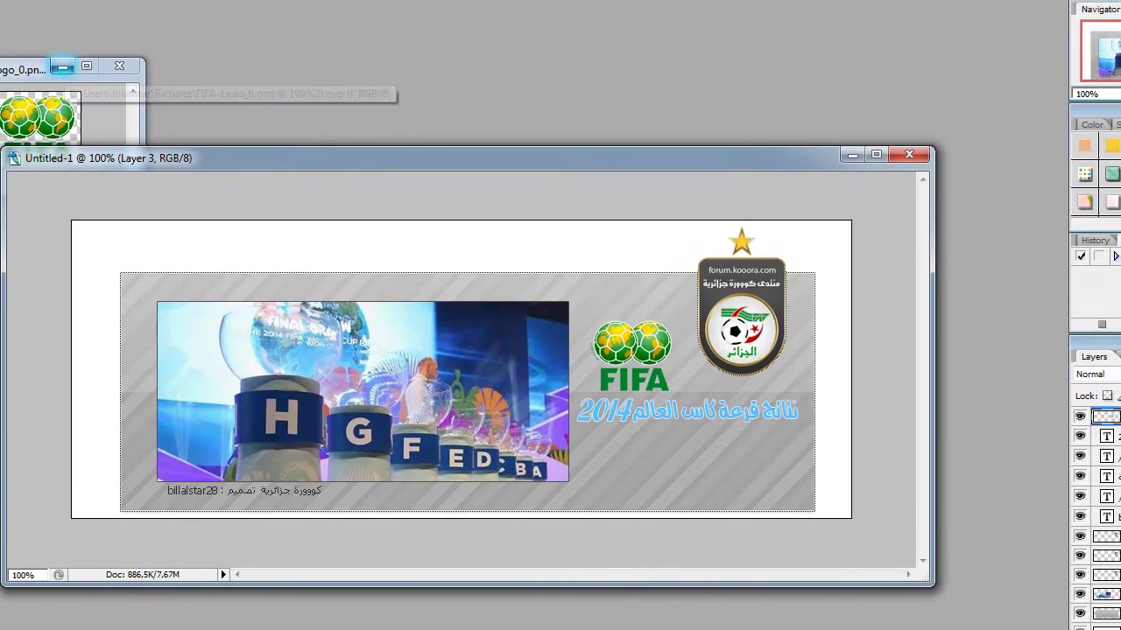
# Place the FIFA WORLD CUP Brasil logo under the title and set Darken blending
pyautogui.hotkey('alt', 'i')
pyautogui.press('i')
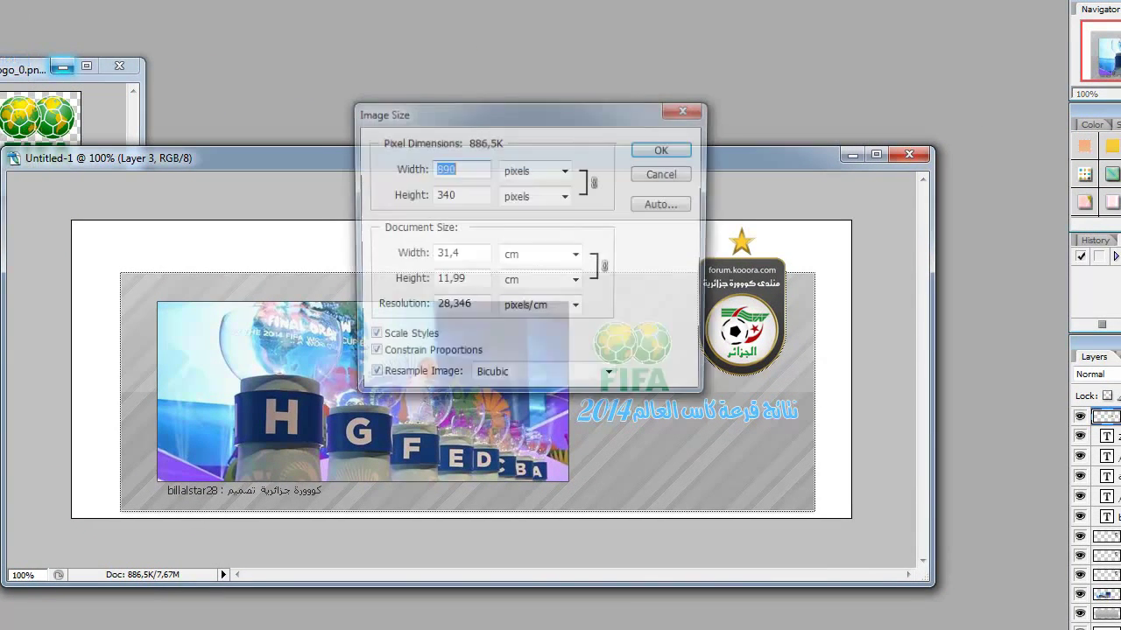
pyautogui.click(681, 108)
pyautogui.hotkey('alt', 'f')
pyautogui.hotkey('ctrl', 'o')
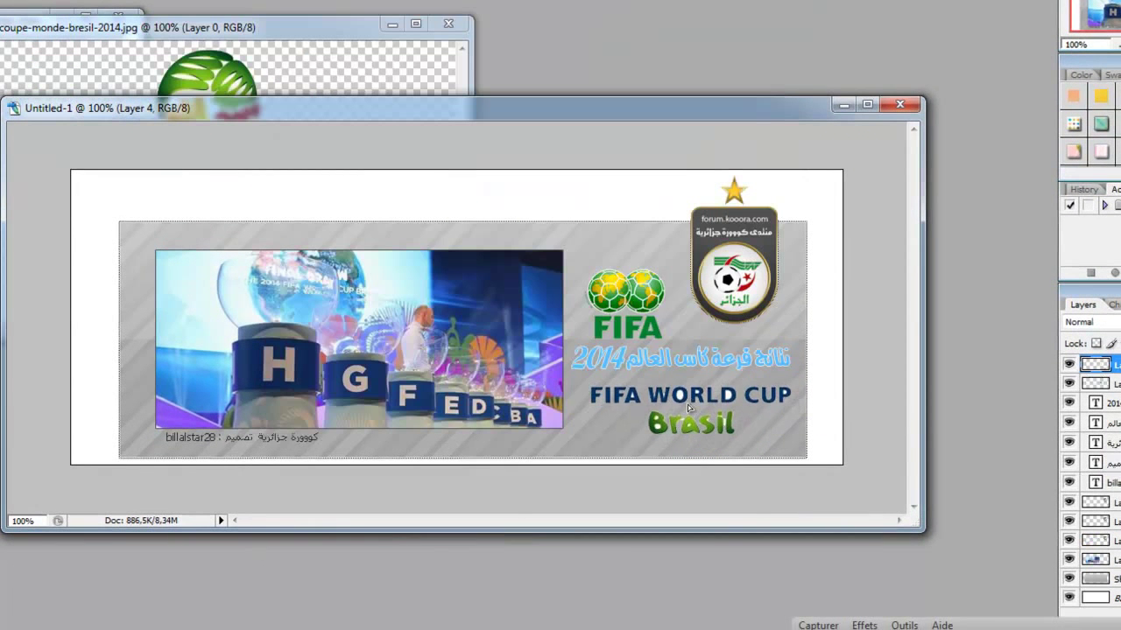
pyautogui.moveTo(687, 404); pyautogui.dragTo(683, 401)
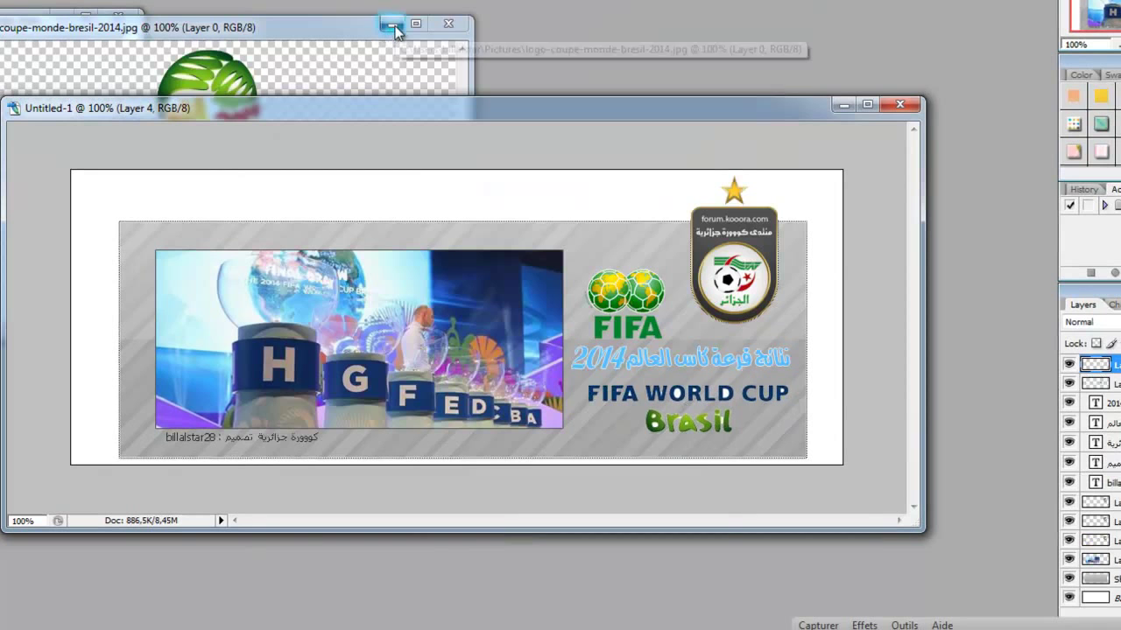
pyautogui.click(1098, 326)
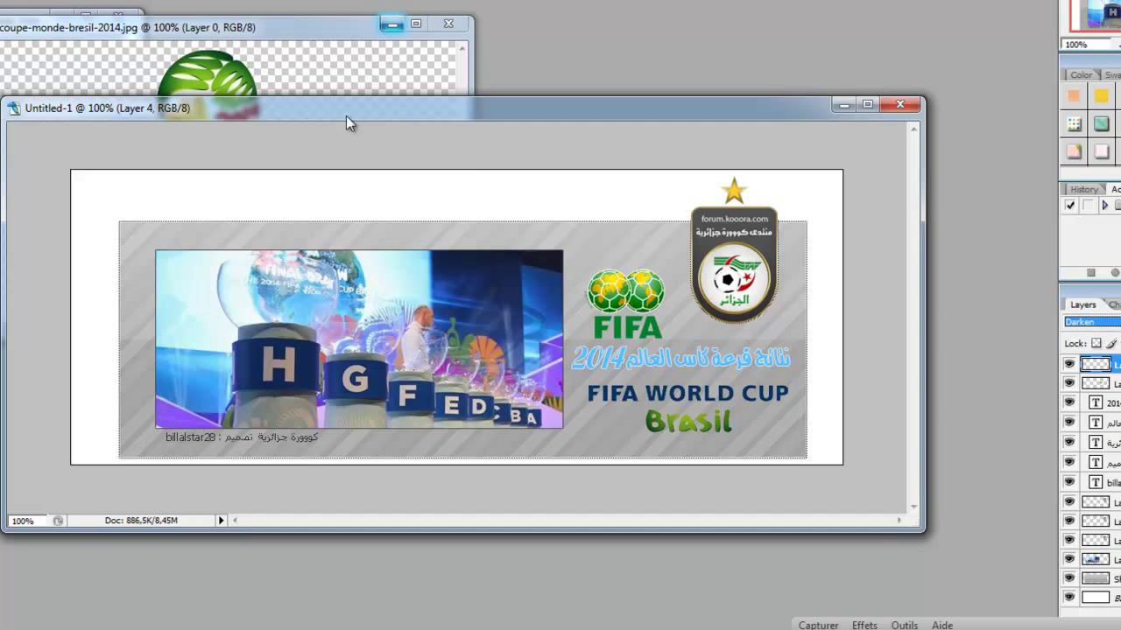
# Close the Brasil and FIFA balls source images without saving
pyautogui.click(446, 24)
pyautogui.click(528, 208)
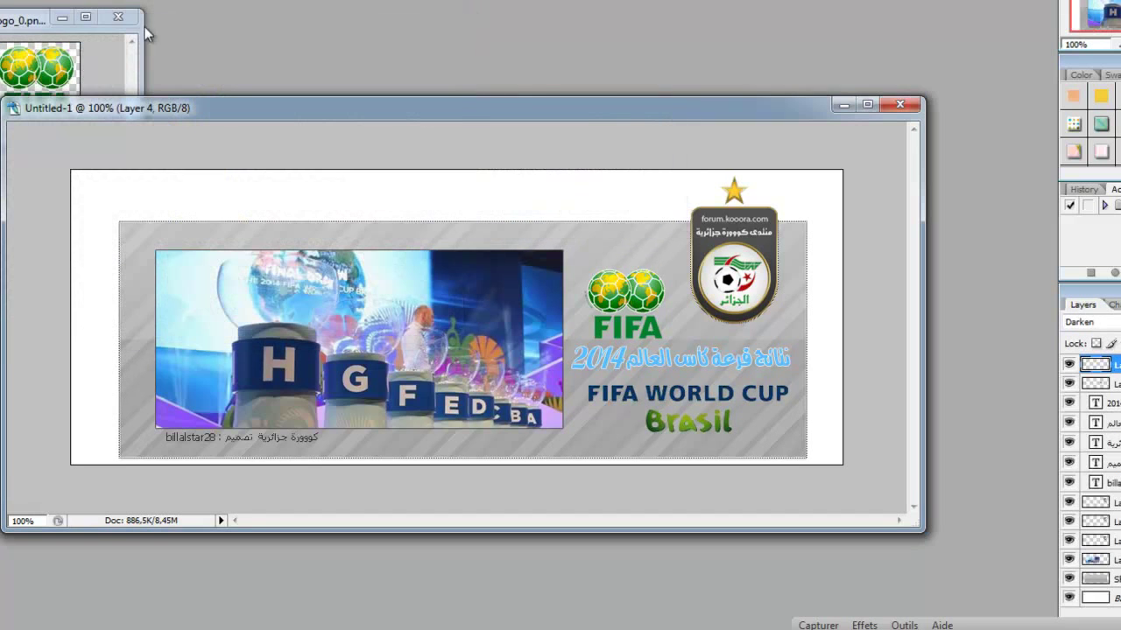
pyautogui.click(119, 17)
pyautogui.click(530, 207)
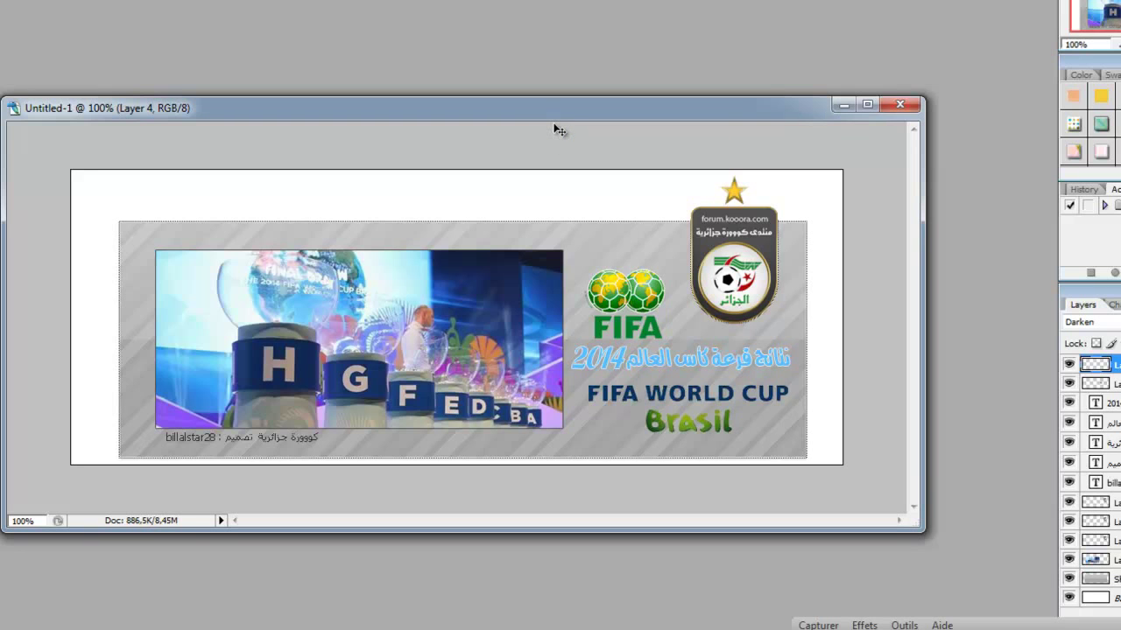
# Give the Arabic title a bolder Arabic font at 36 pt
pyautogui.doubleClick(1104, 424)
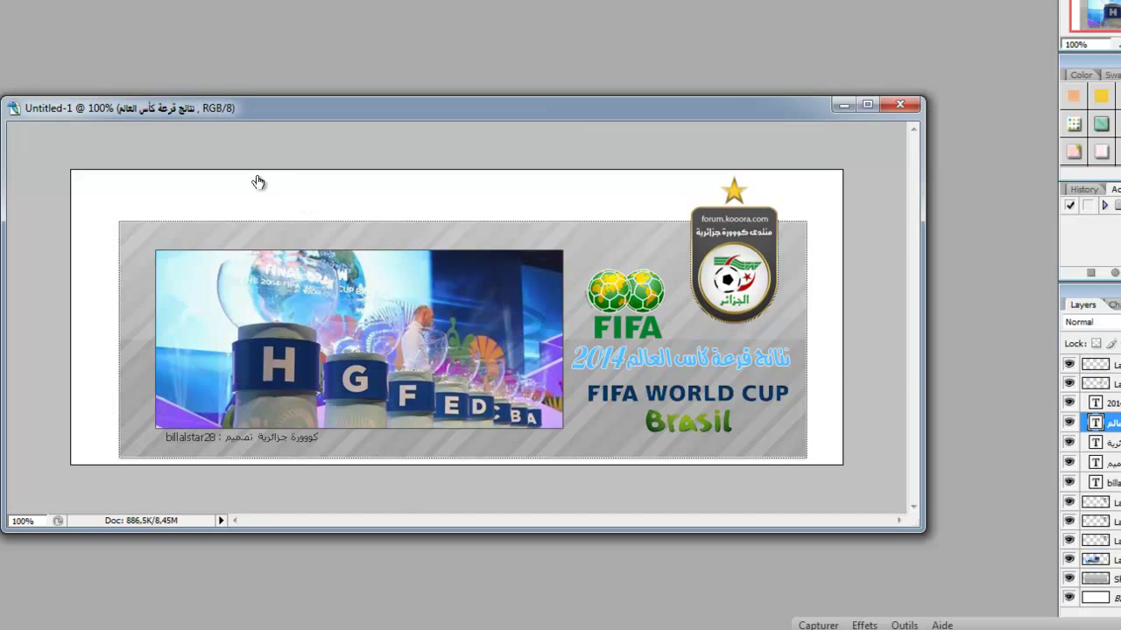
pyautogui.click(910, 395)
pyautogui.doubleClick(1099, 424)
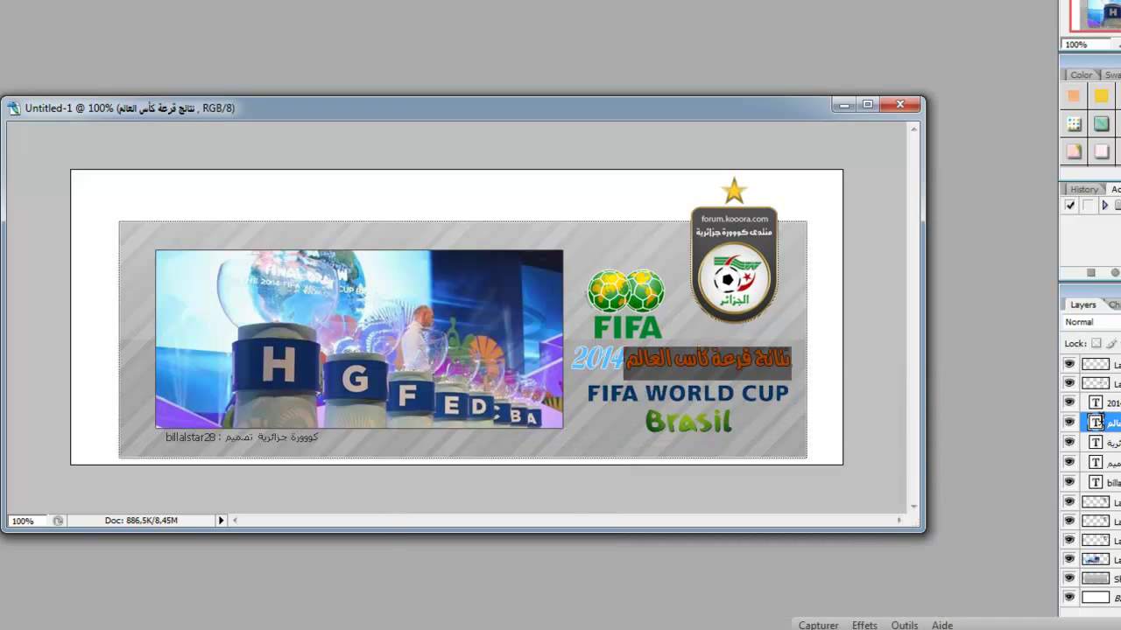
pyautogui.click(29, 48)
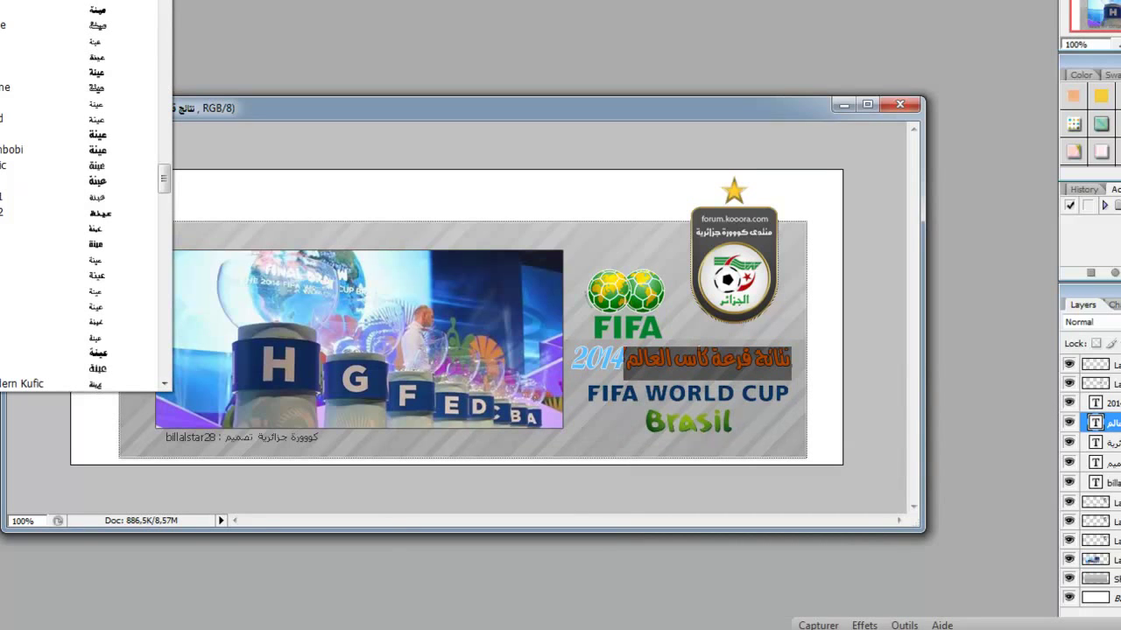
pyautogui.click(7, 17)
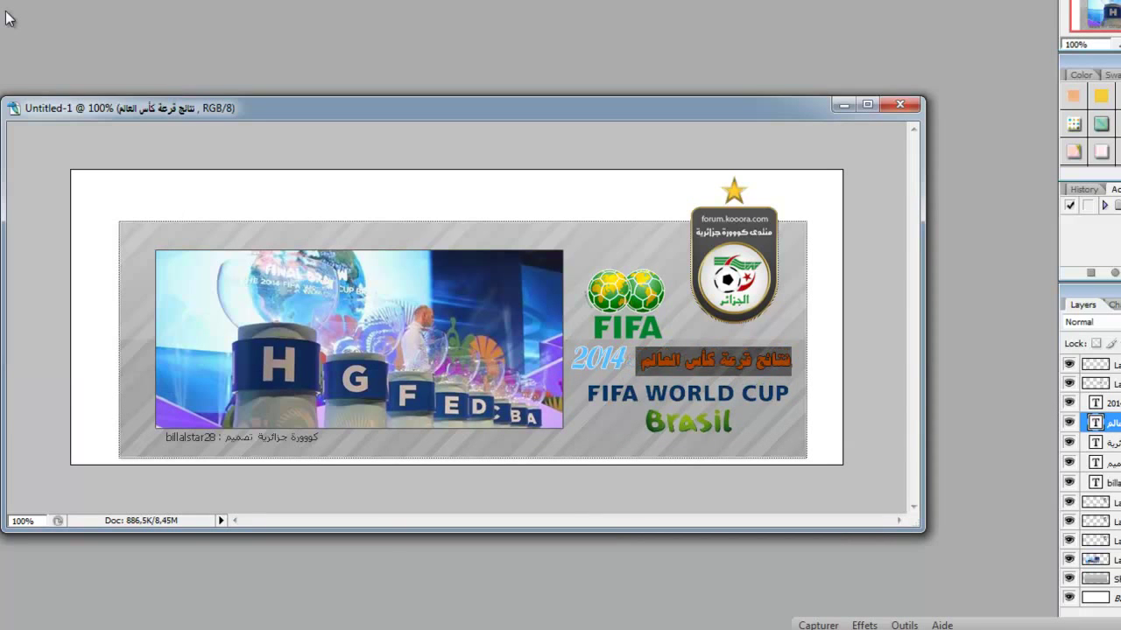
pyautogui.click(154, 3)
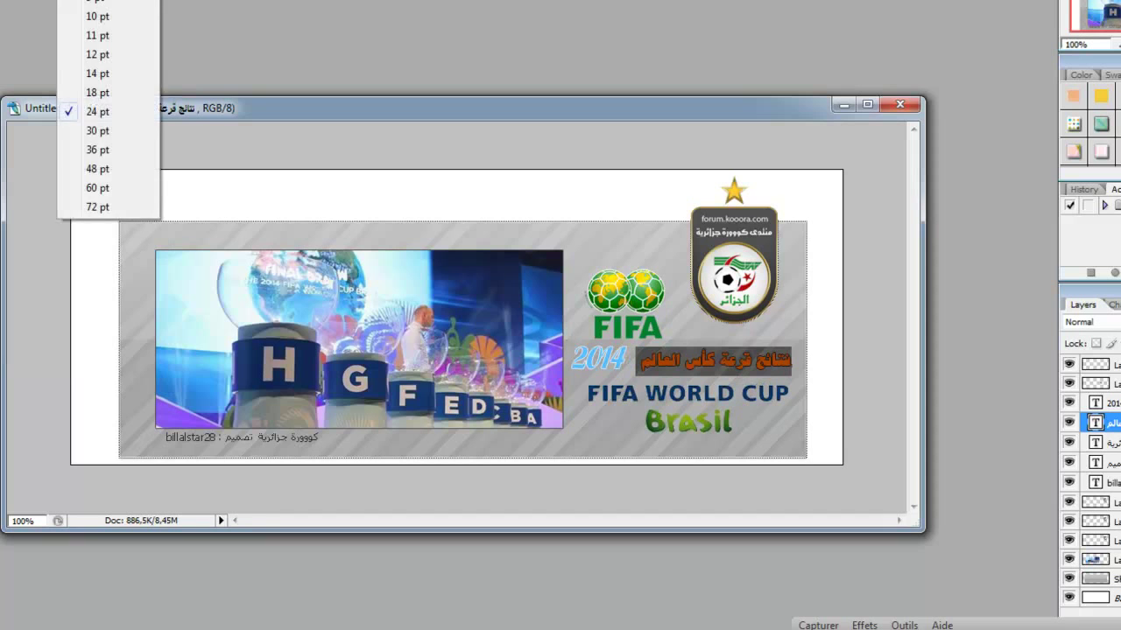
pyautogui.click(102, 153)
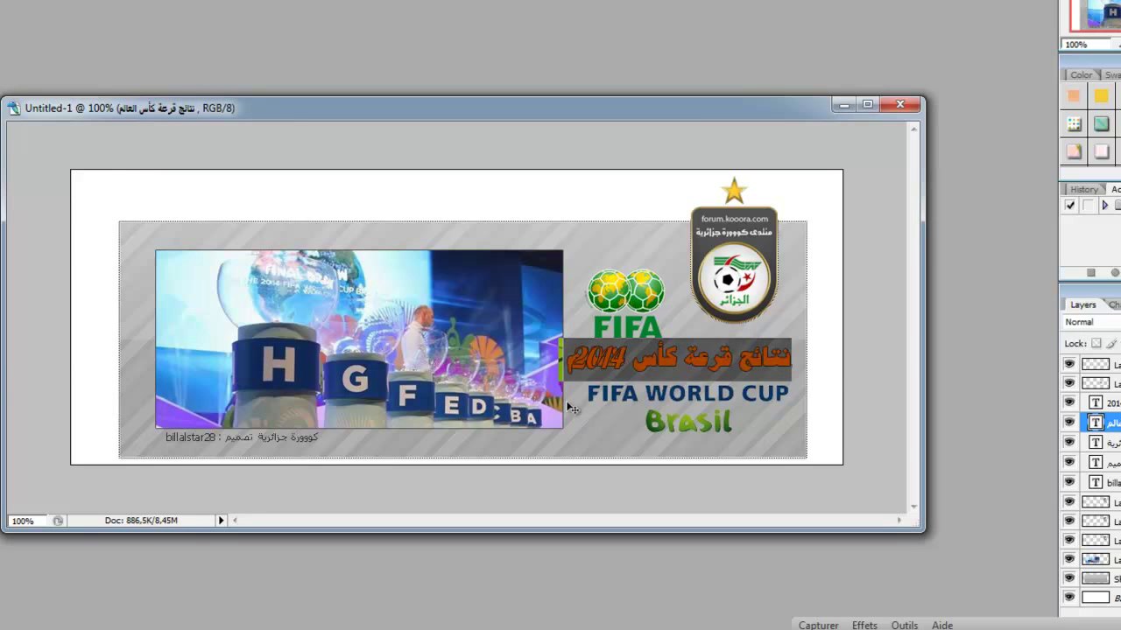
# Commit the title edit and hide the separate 2014 text layer
pyautogui.hotkey('ctrl', 'Return')
pyautogui.hotkey('shift', 'Left')
pyautogui.hotkey('shift', 'Left')
pyautogui.hotkey('shift', 'Left')
pyautogui.hotkey('shift', 'Left')
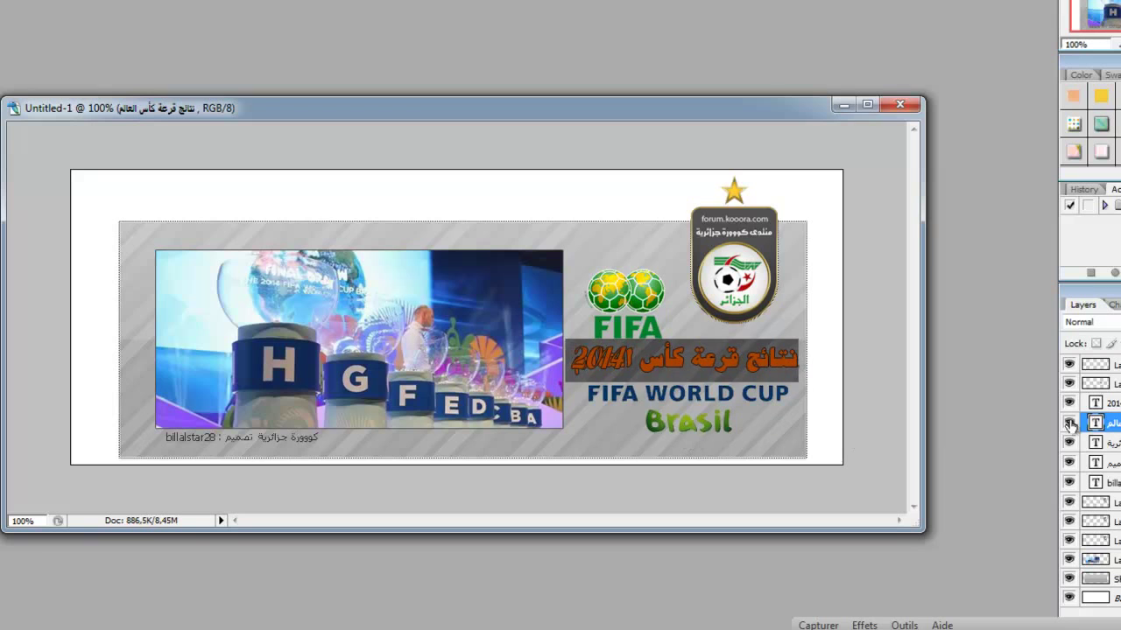
pyautogui.doubleClick(1095, 423)
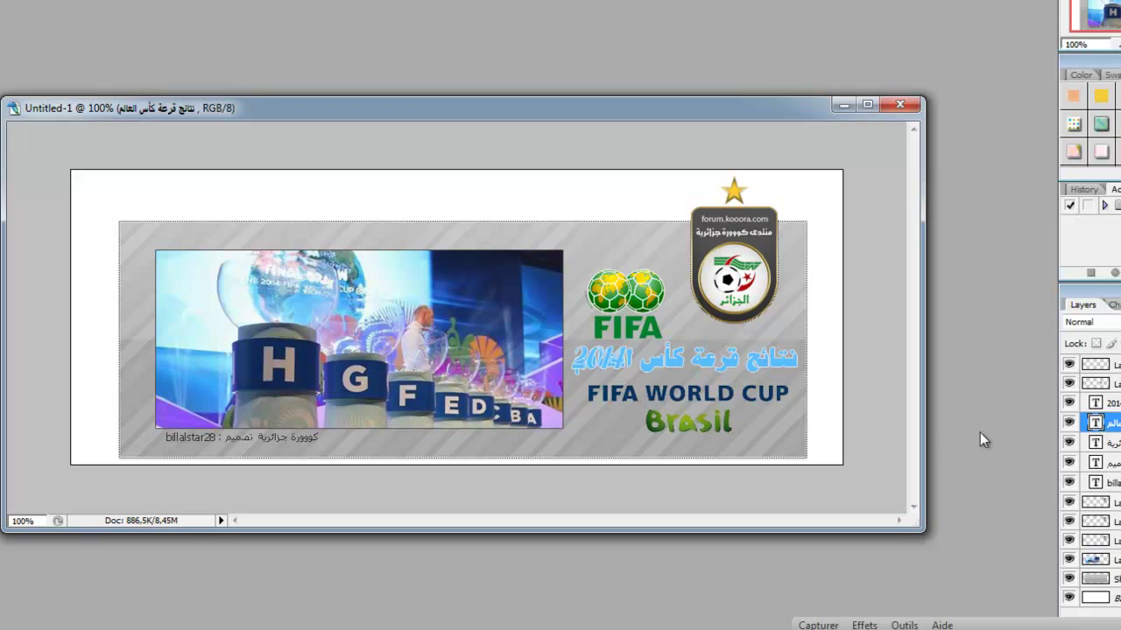
pyautogui.click(1068, 403)
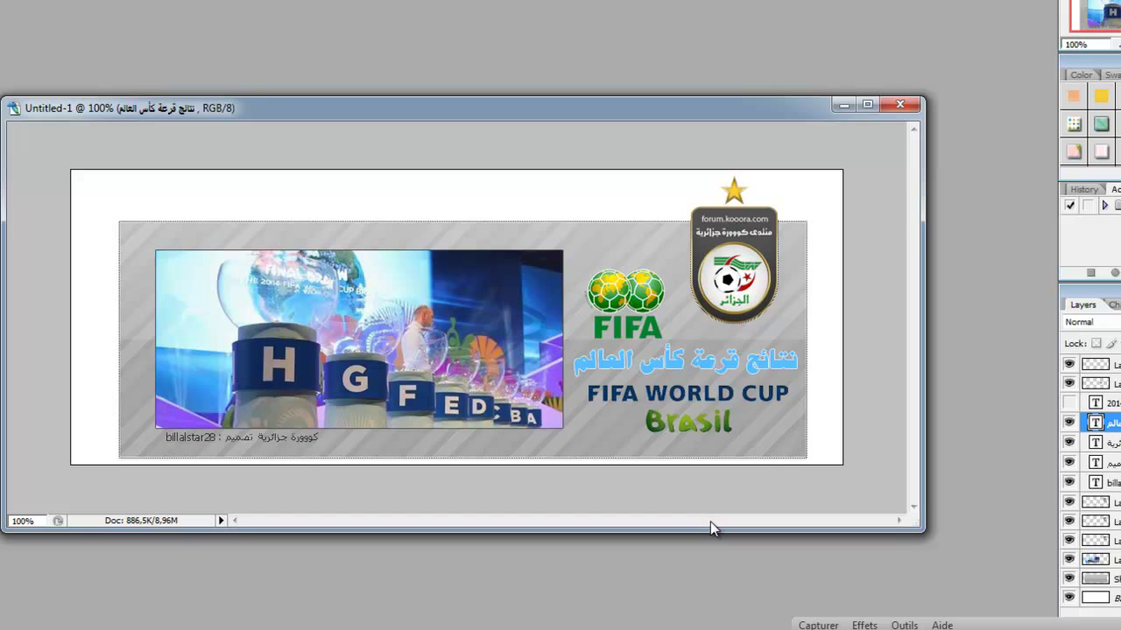
# Turn off the white Background layer's visibility to show a transparent canvas
pyautogui.click(1069, 601)
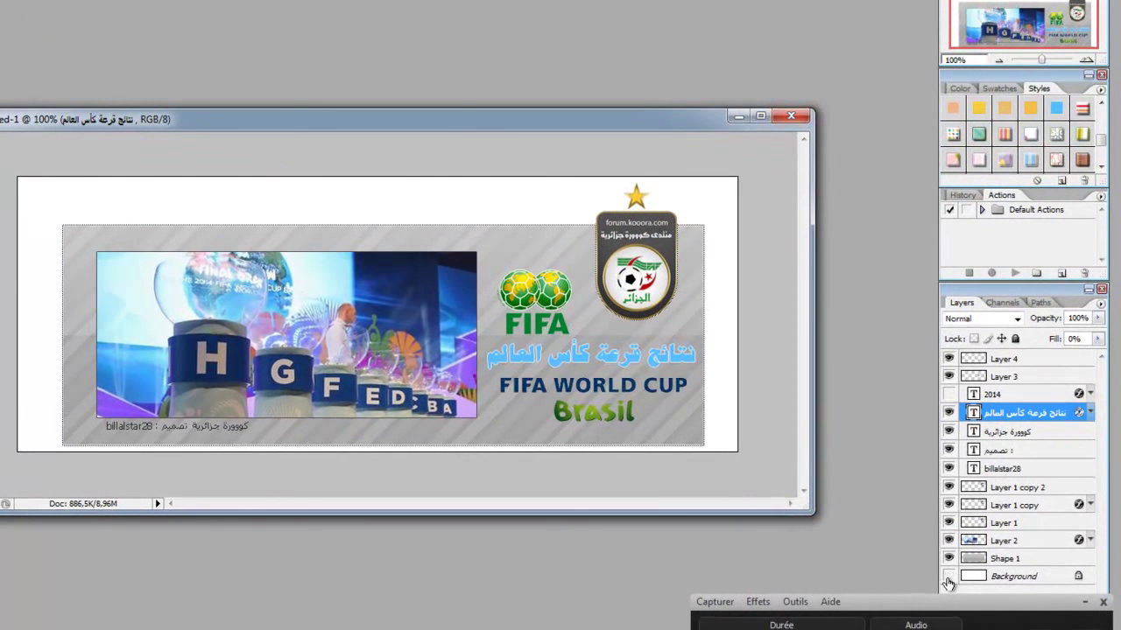
pyautogui.click(948, 577)
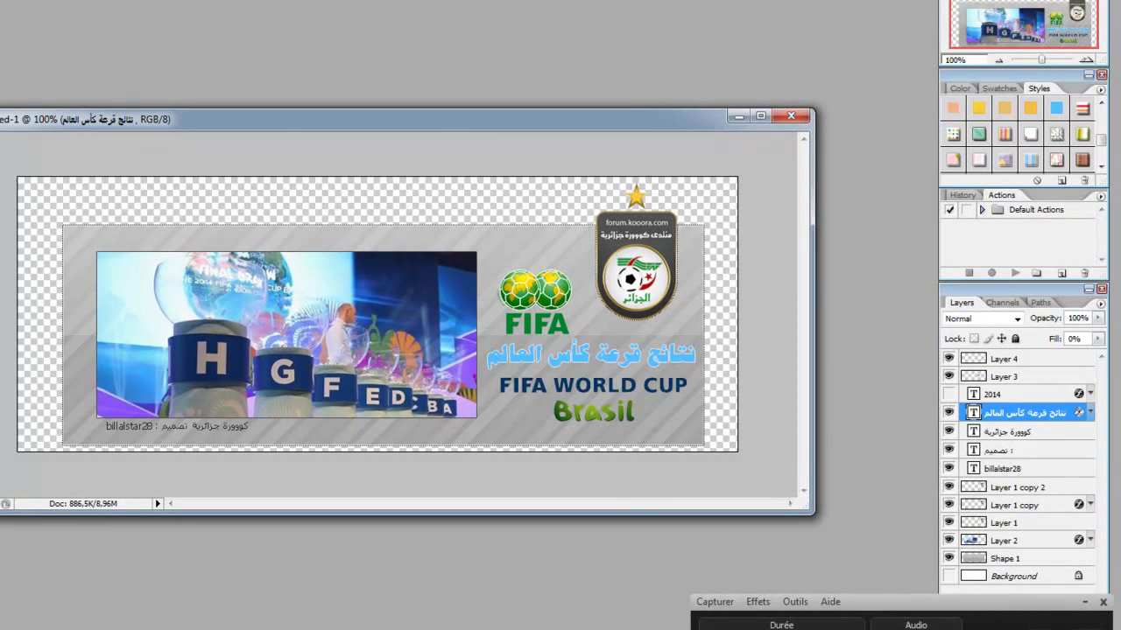
# Save the banner as a PNG named 'buiialfdrtstar1.png' in Bibliothèques
pyautogui.hotkey('ctrl', 'shift', 's')
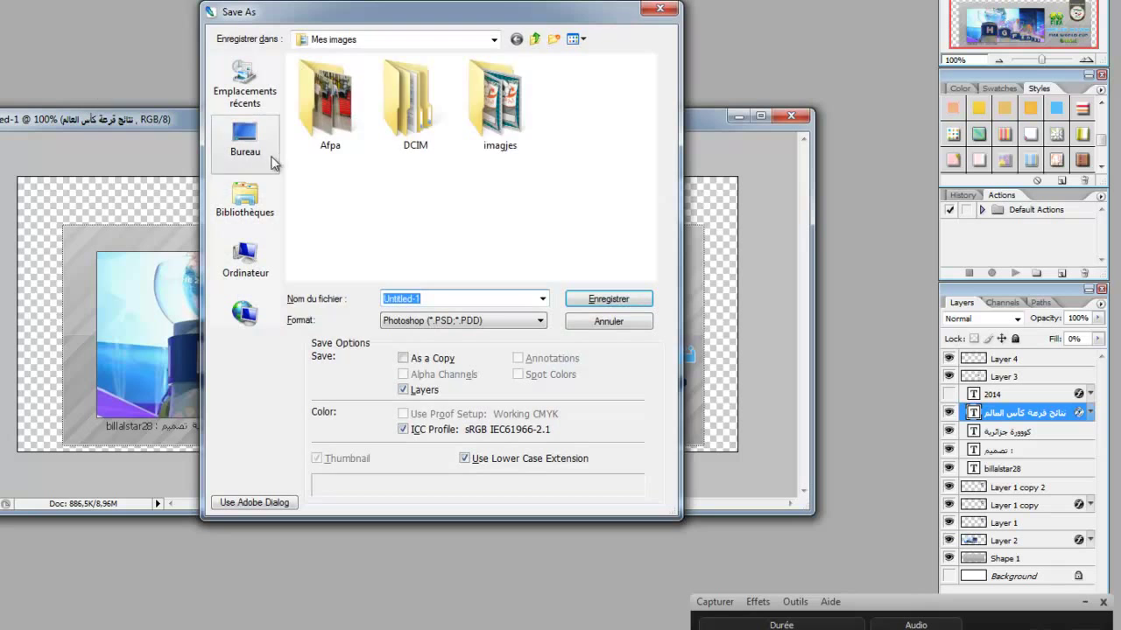
pyautogui.click(249, 204)
pyautogui.click(464, 320)
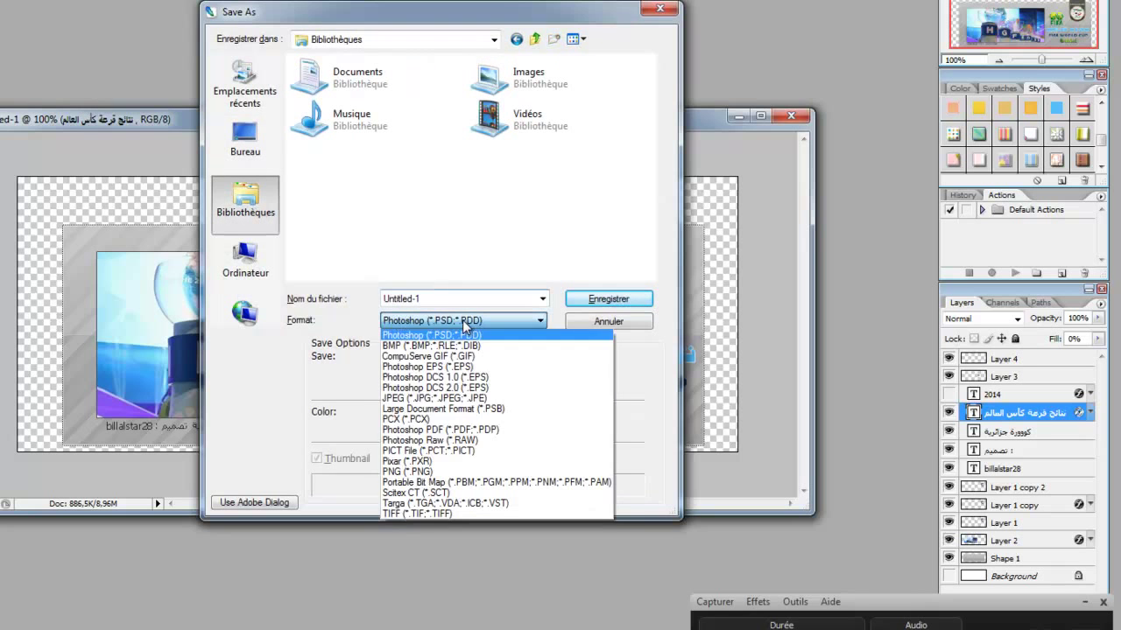
pyautogui.click(411, 463)
pyautogui.moveTo(414, 298); pyautogui.dragTo(293, 294)
pyautogui.write('buiialfdrtstar1.png')
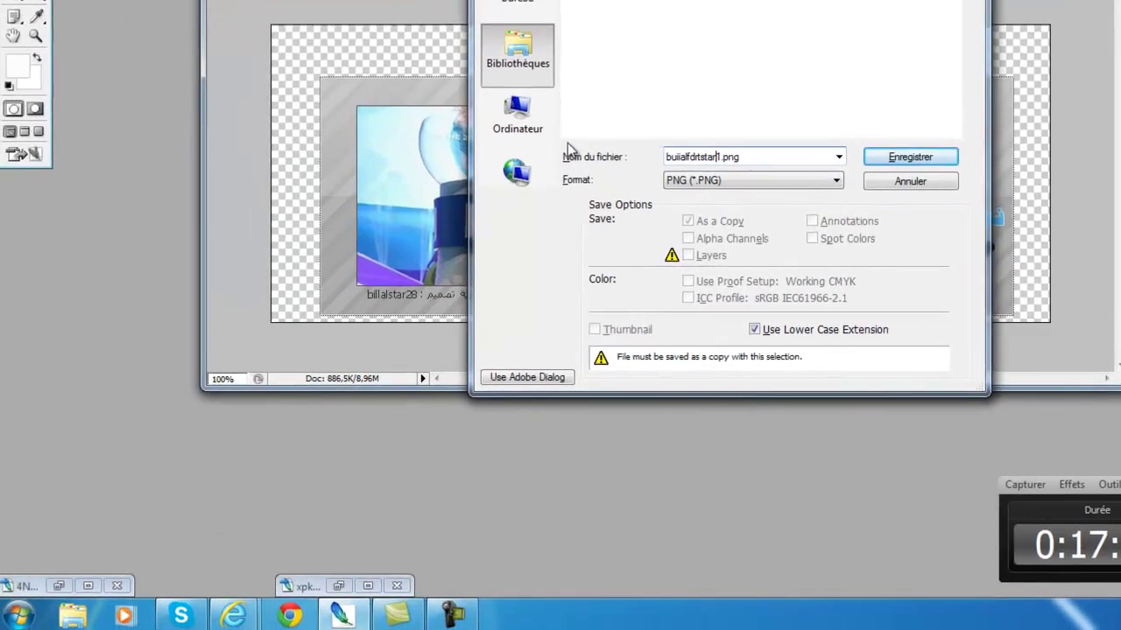
pyautogui.press('Return')
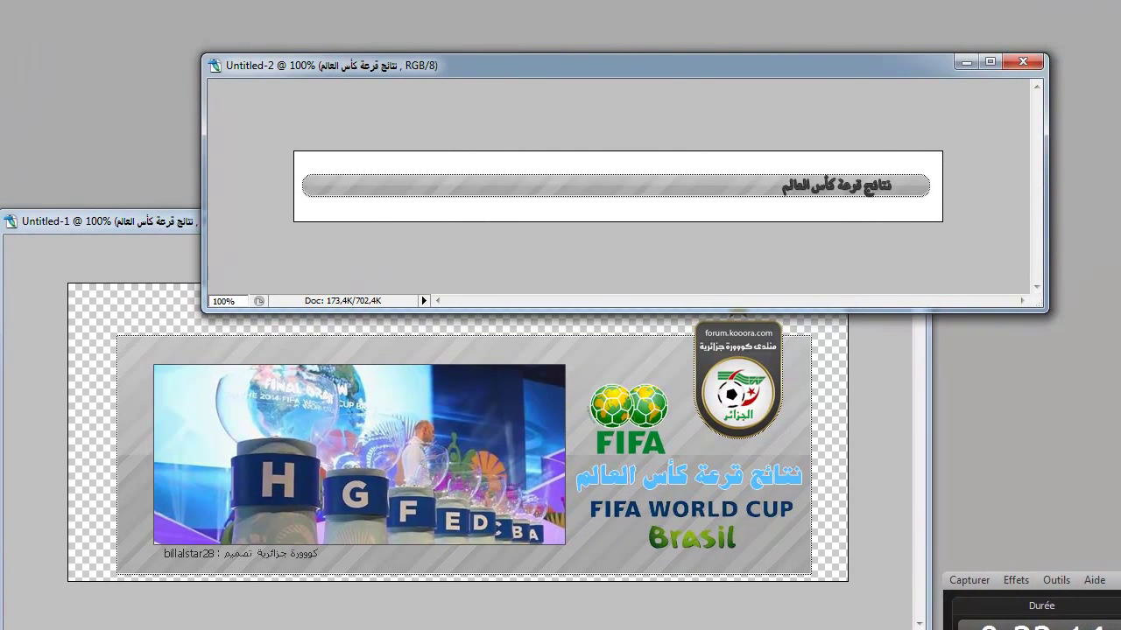
# Revert the signature bar edits, removing the copied light-blue Arabic title, and return to the banner
pyautogui.hotkey('ctrl', 'z')
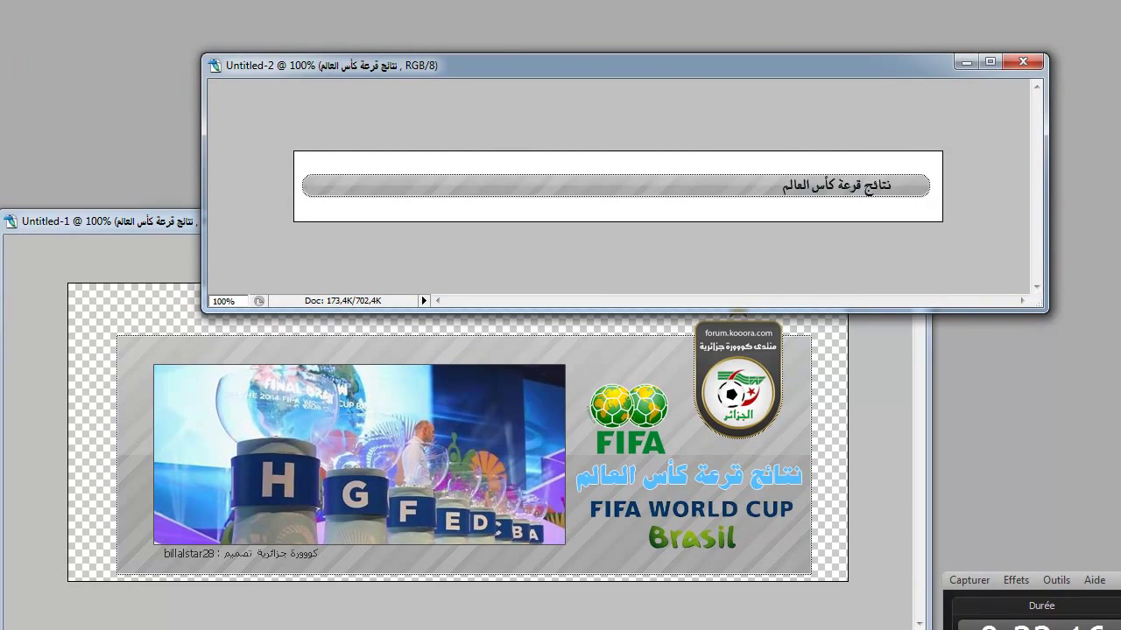
pyautogui.hotkey('ctrl', 'z')
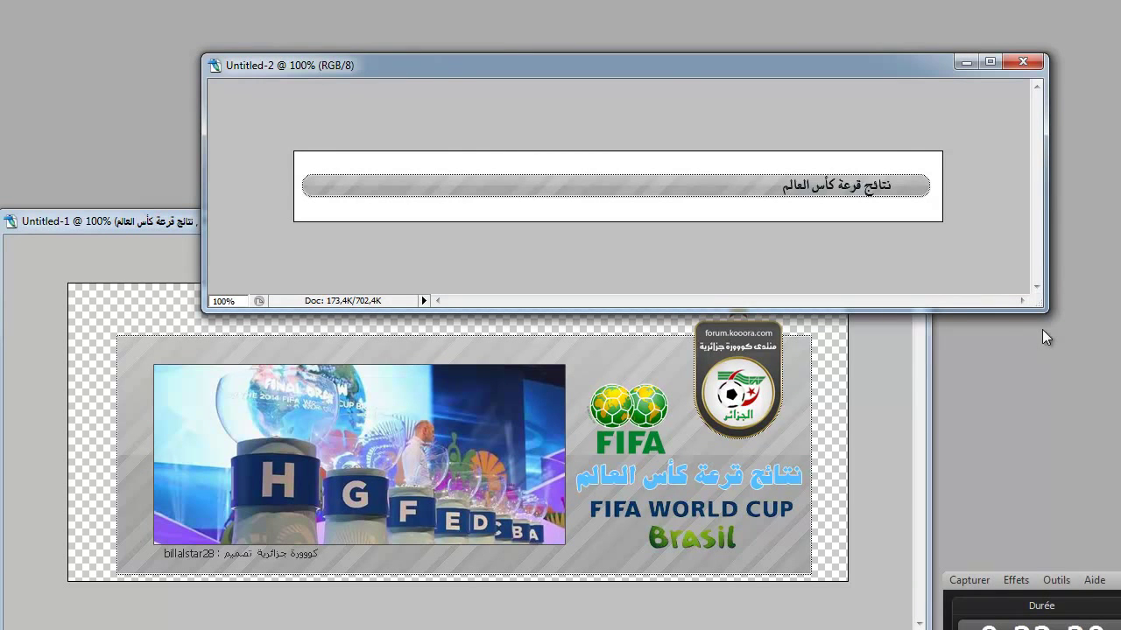
pyautogui.click(644, 488)
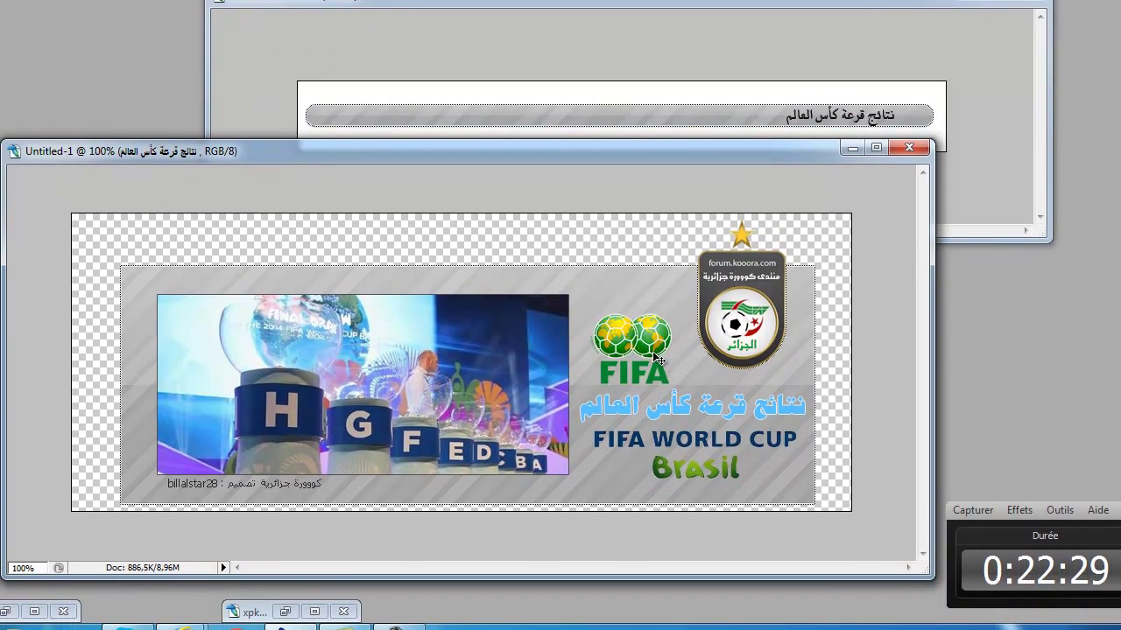
pyautogui.moveTo(653, 356)
pyautogui.mouseDown()
pyautogui.moveTo(676, 138)
pyautogui.moveTo(689, 127)
pyautogui.mouseUp()
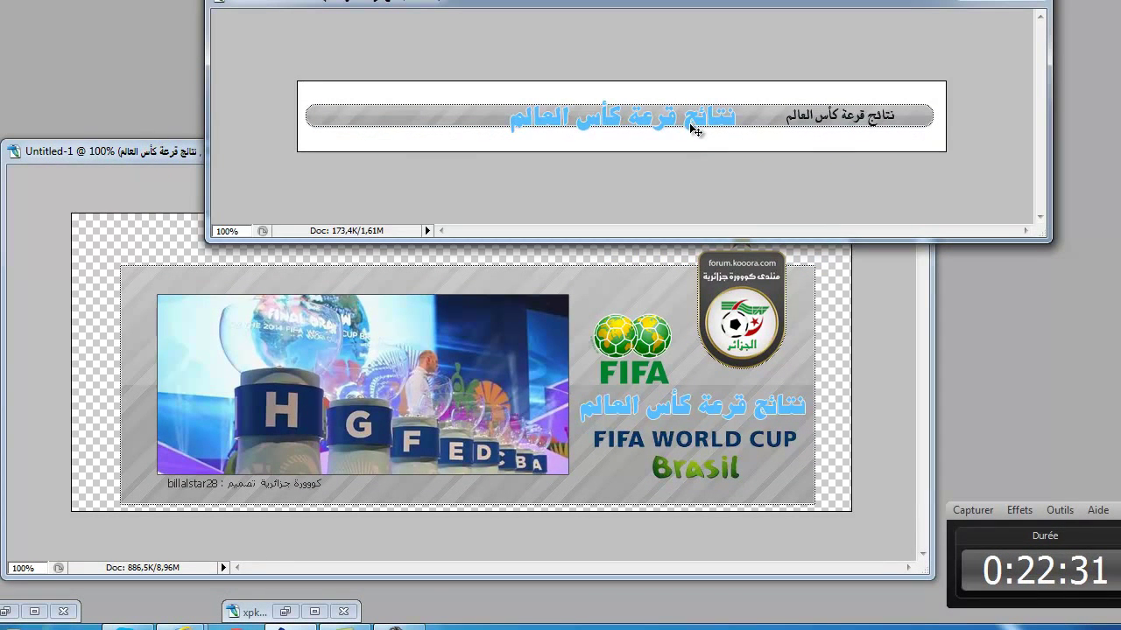
pyautogui.hotkey('alt', 'f')
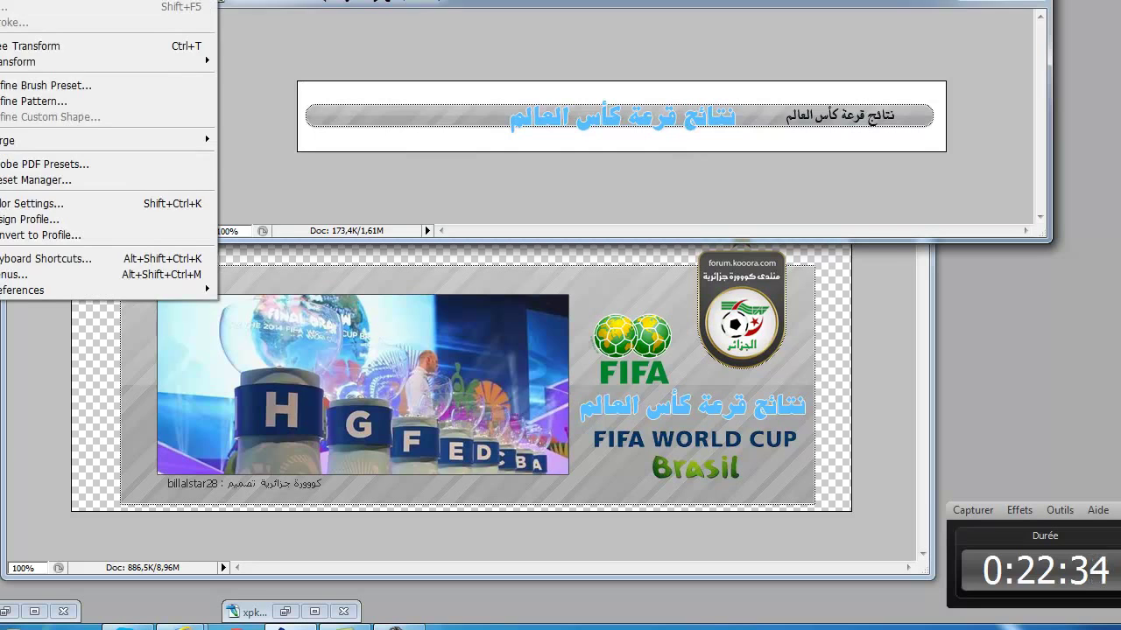
pyautogui.press('Right')
pyautogui.press('Return')
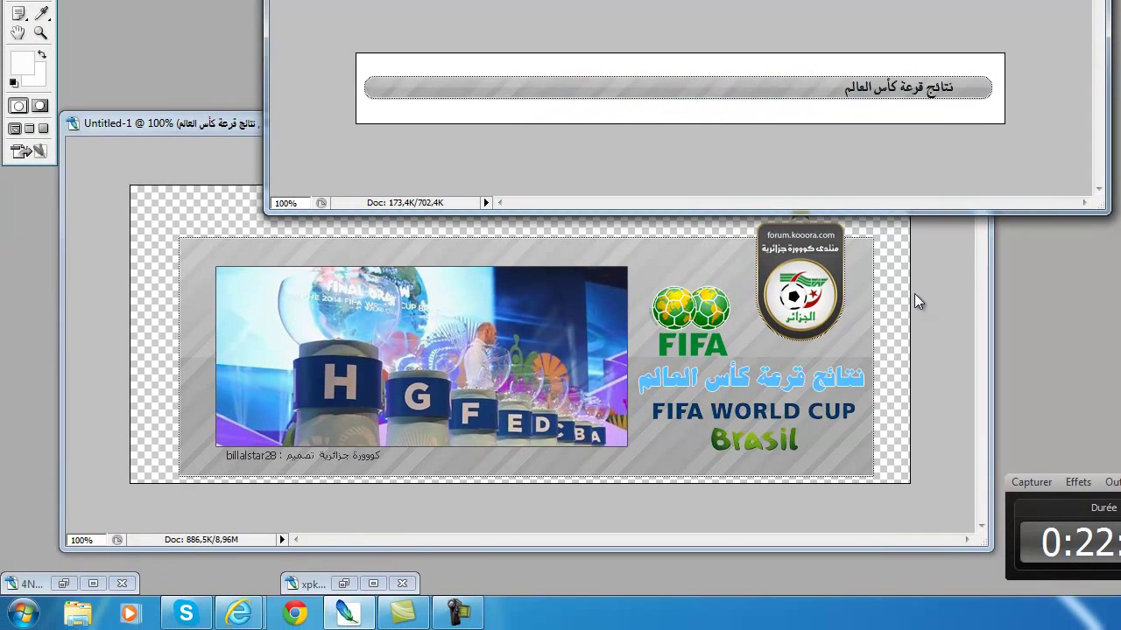
pyautogui.click(915, 301)
# Try copying the FIFA logo and another banner layer into the bar, then undo both
pyautogui.hotkey('alt', '[')
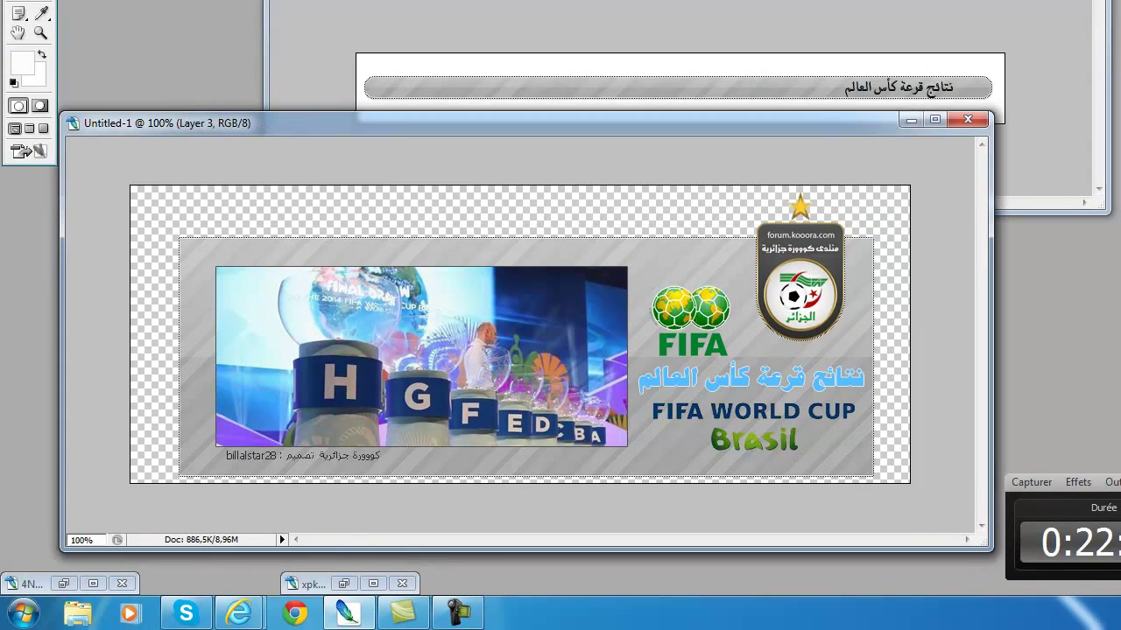
pyautogui.moveTo(690, 311); pyautogui.dragTo(761, 78)
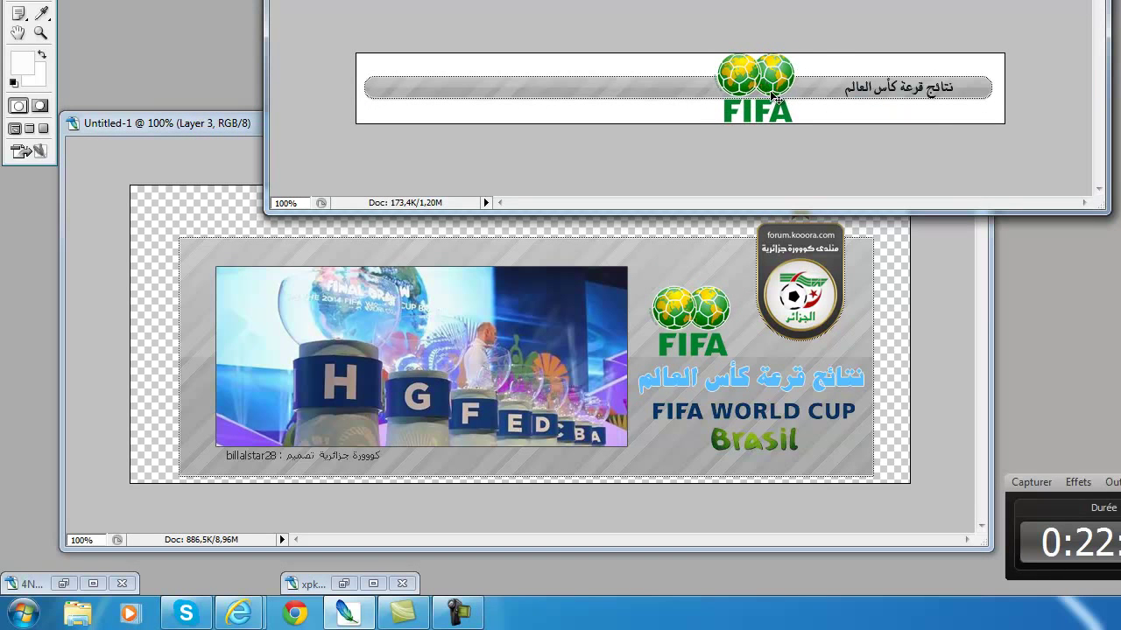
pyautogui.moveTo(769, 98); pyautogui.dragTo(821, 70)
pyautogui.hotkey('ctrl', 'z')
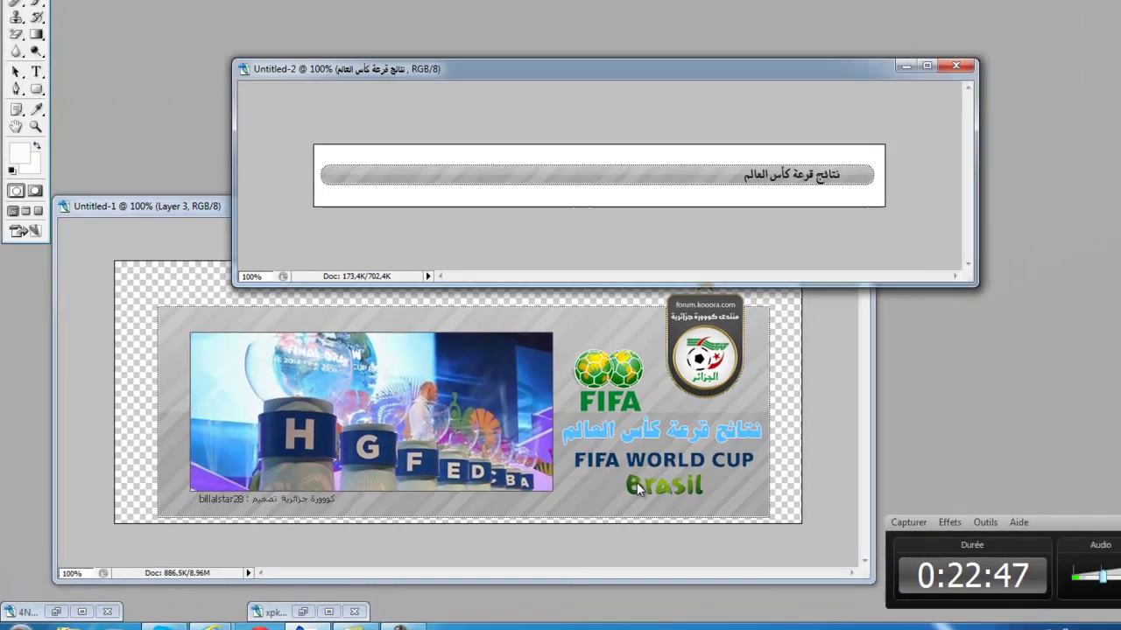
pyautogui.click(637, 488)
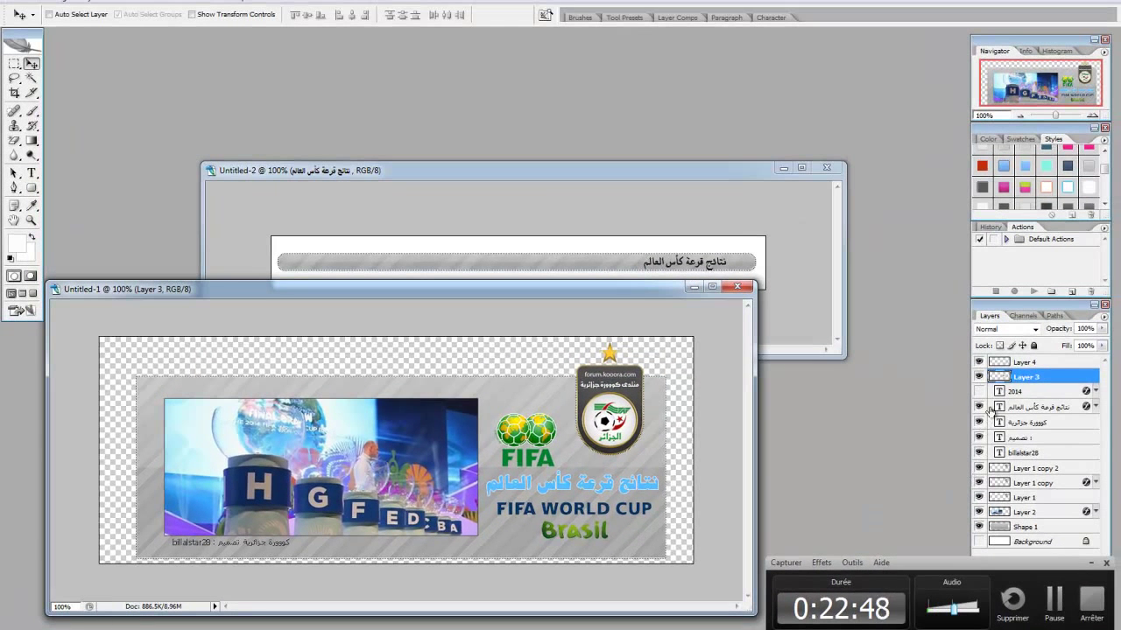
pyautogui.moveTo(984, 367); pyautogui.dragTo(576, 274)
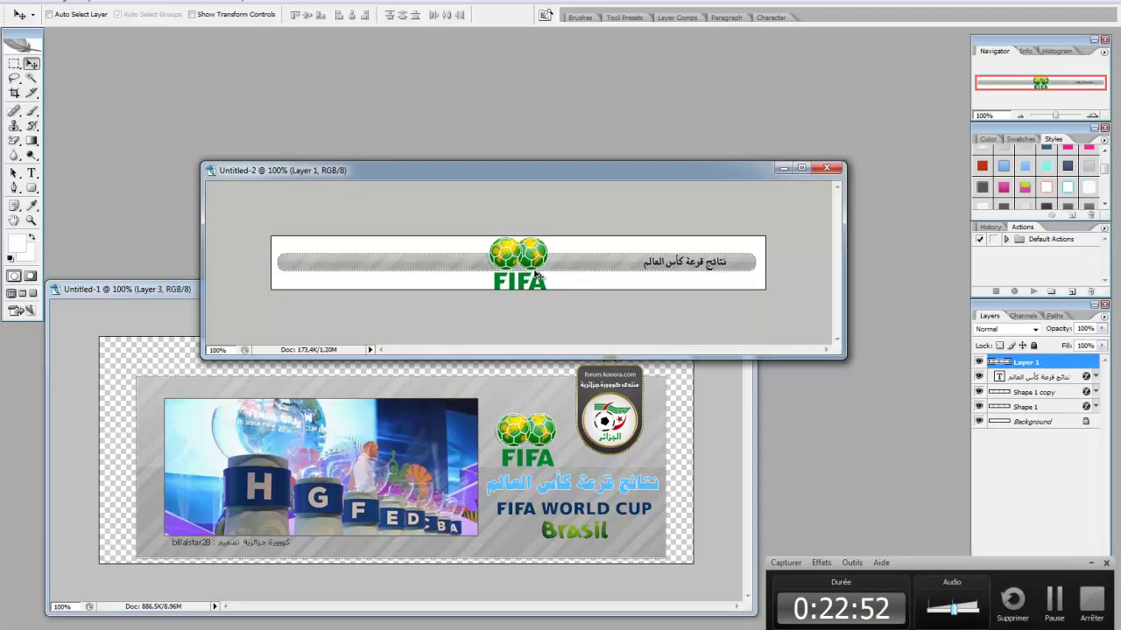
pyautogui.click(33, 4)
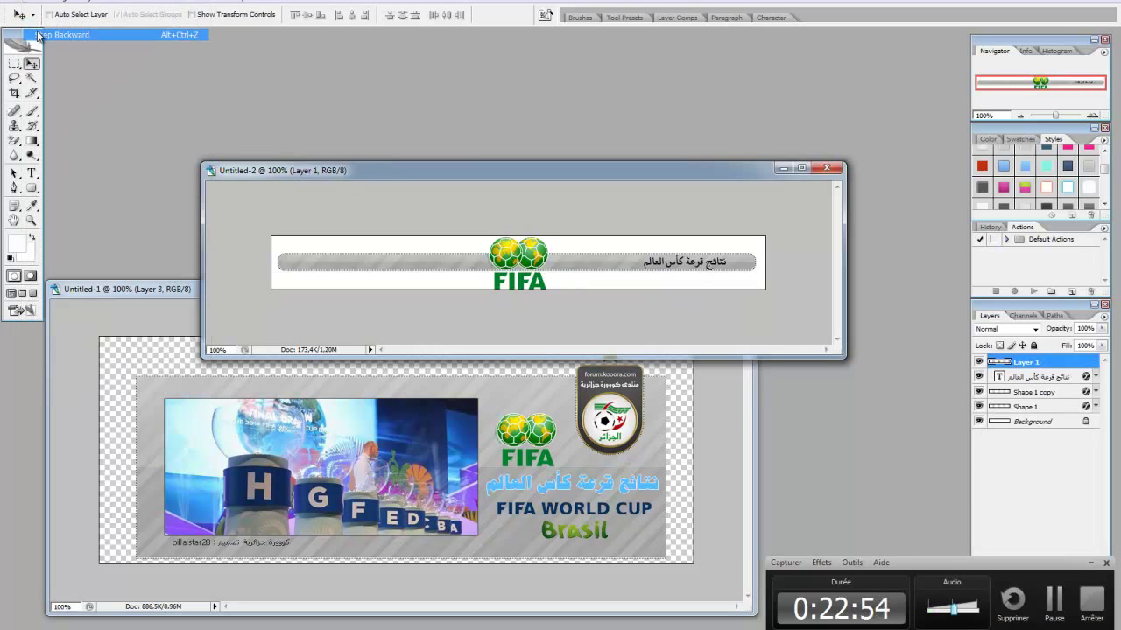
pyautogui.click(53, 34)
# Copy the FIFA WORLD CUP Brasil layer into the bar and shift it left
pyautogui.click(636, 549)
pyautogui.click(1000, 365)
pyautogui.moveTo(608, 516); pyautogui.dragTo(601, 274)
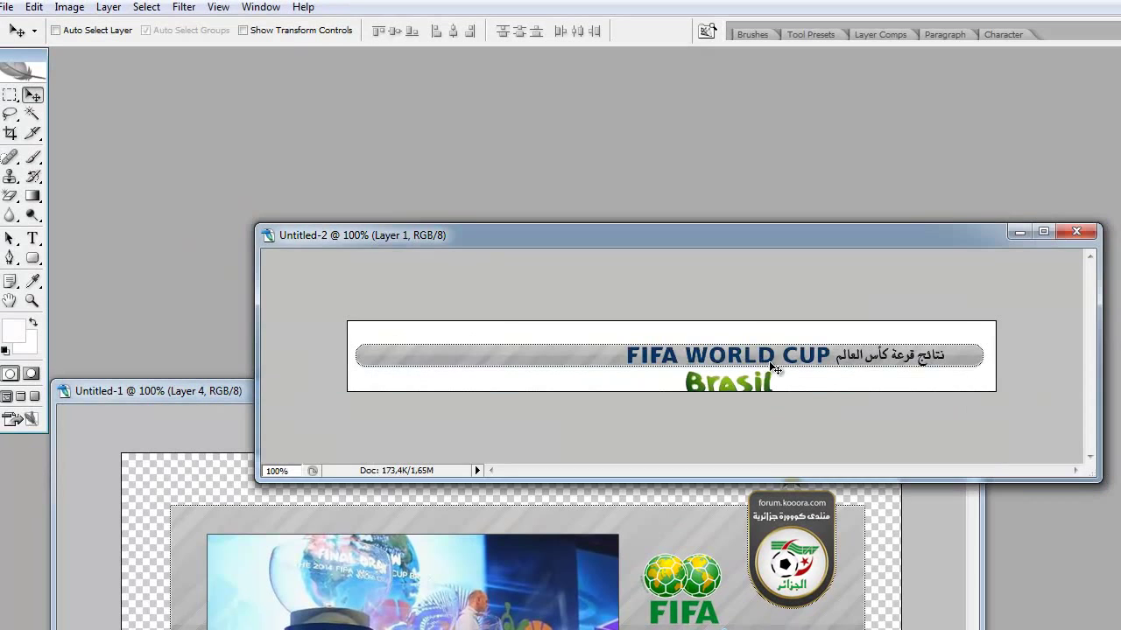
pyautogui.moveTo(735, 375); pyautogui.dragTo(652, 386)
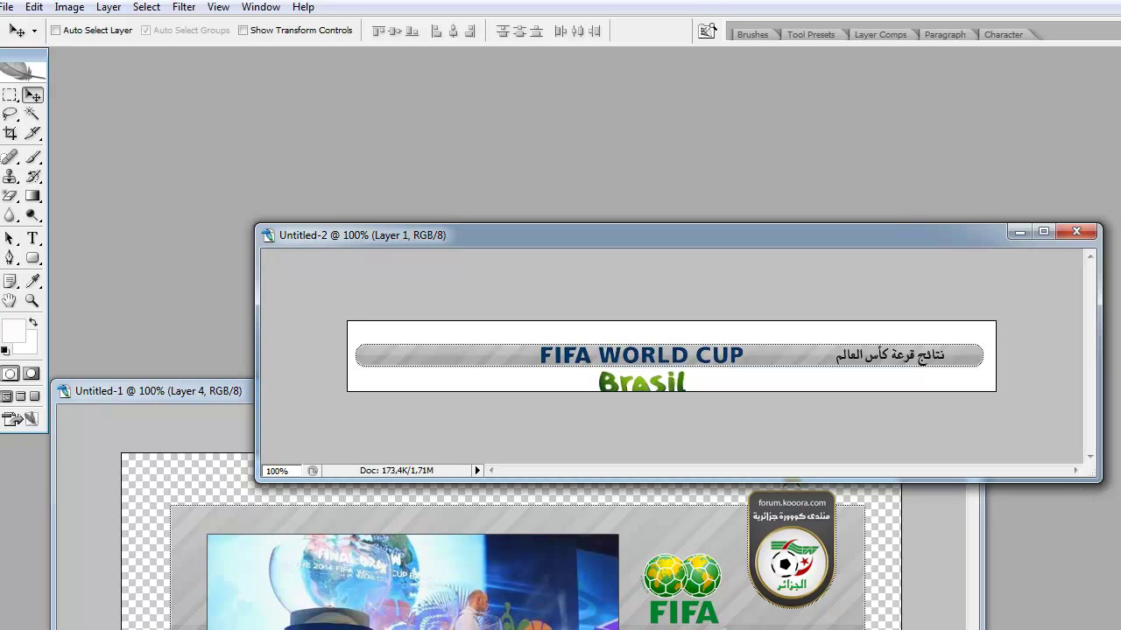
pyautogui.press('Left')
pyautogui.press('Left')
pyautogui.press('Left')
pyautogui.press('Left')
pyautogui.press('Left')
pyautogui.press('Left')
pyautogui.press('Left')
pyautogui.press('Left')
pyautogui.press('Left')
pyautogui.press('Left')
pyautogui.press('Left')
pyautogui.press('Left')
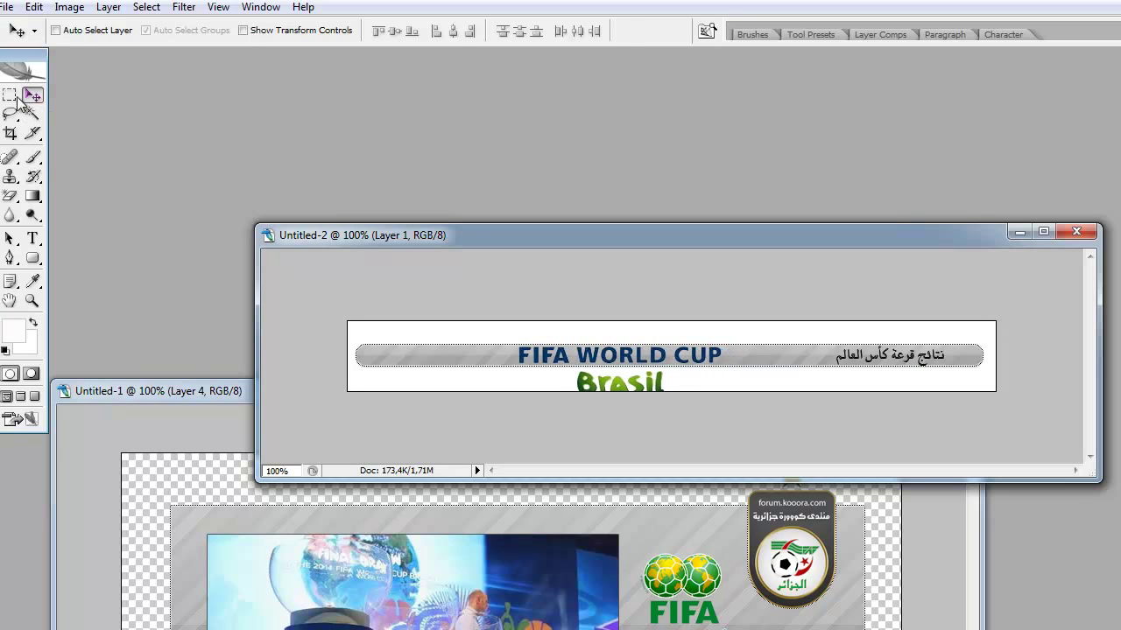
# Marquee the word Brasil on the bar and delete it
pyautogui.click(13, 95)
pyautogui.moveTo(753, 373); pyautogui.dragTo(756, 373)
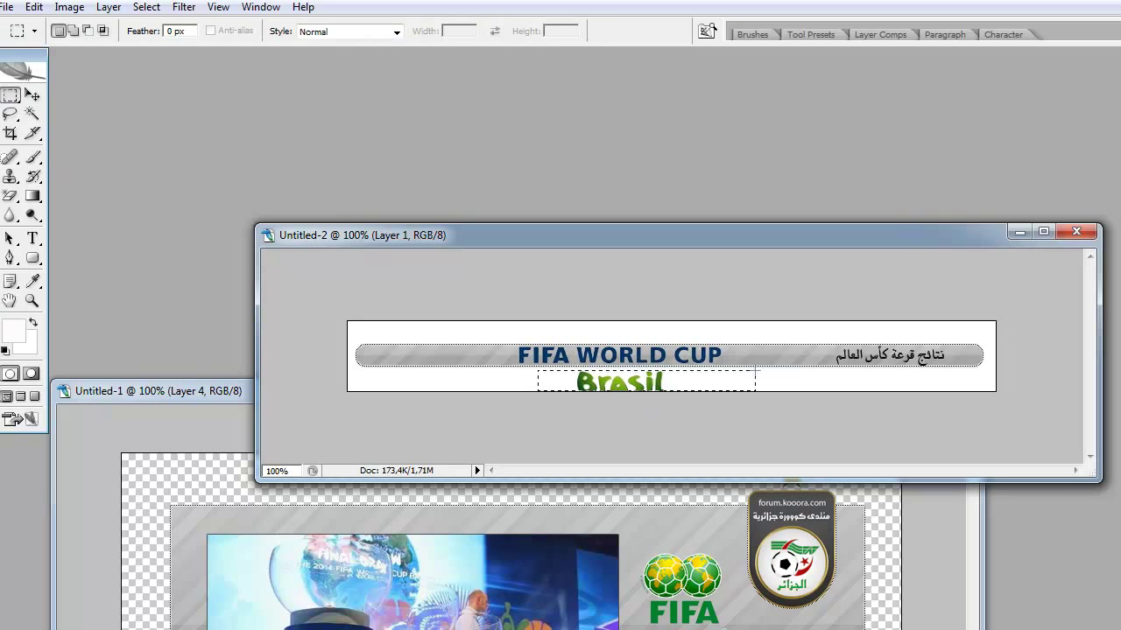
pyautogui.press('Delete')
# Copy the word Brasil from the banner onto the bar in Darken blend mode
pyautogui.click(892, 442)
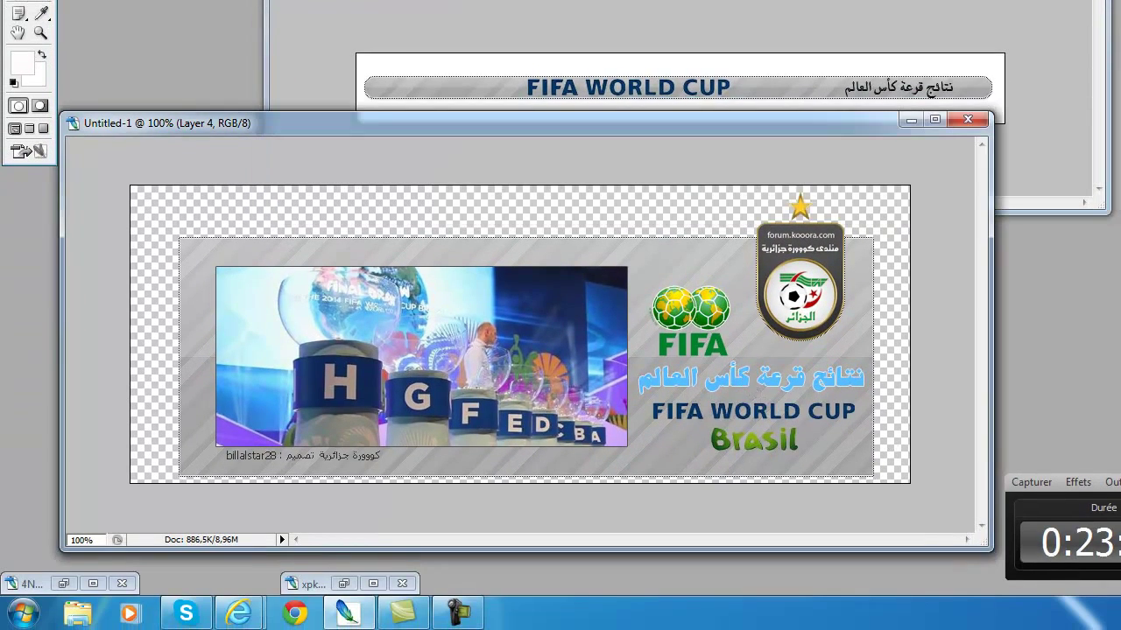
pyautogui.moveTo(798, 453); pyautogui.dragTo(832, 423)
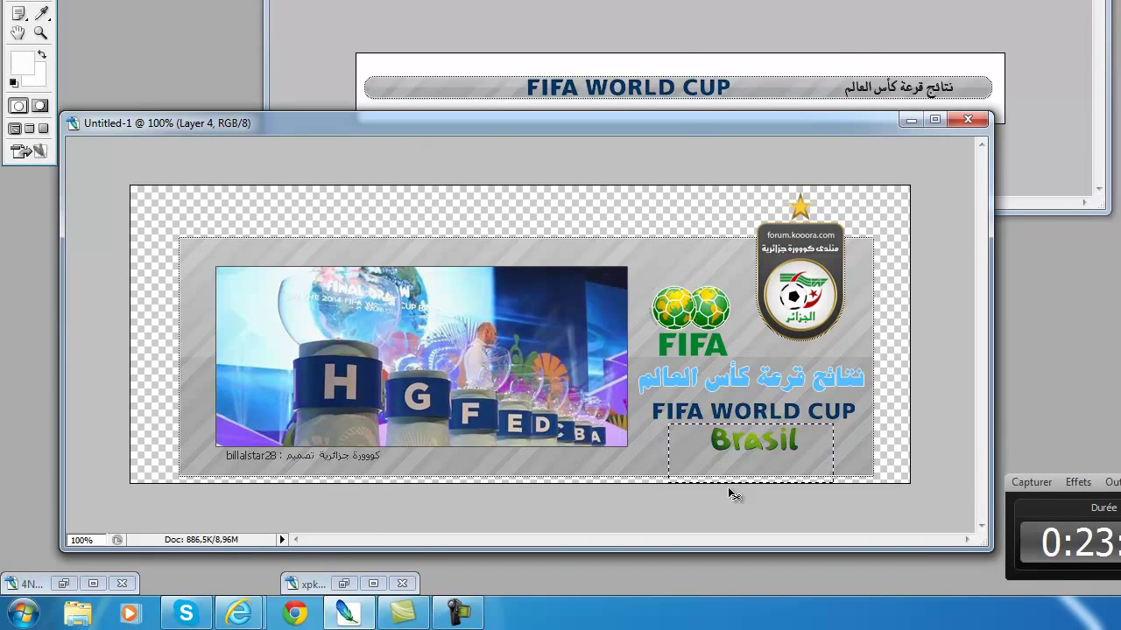
pyautogui.moveTo(761, 447)
pyautogui.mouseDown()
pyautogui.moveTo(782, 101)
pyautogui.moveTo(793, 94)
pyautogui.mouseUp()
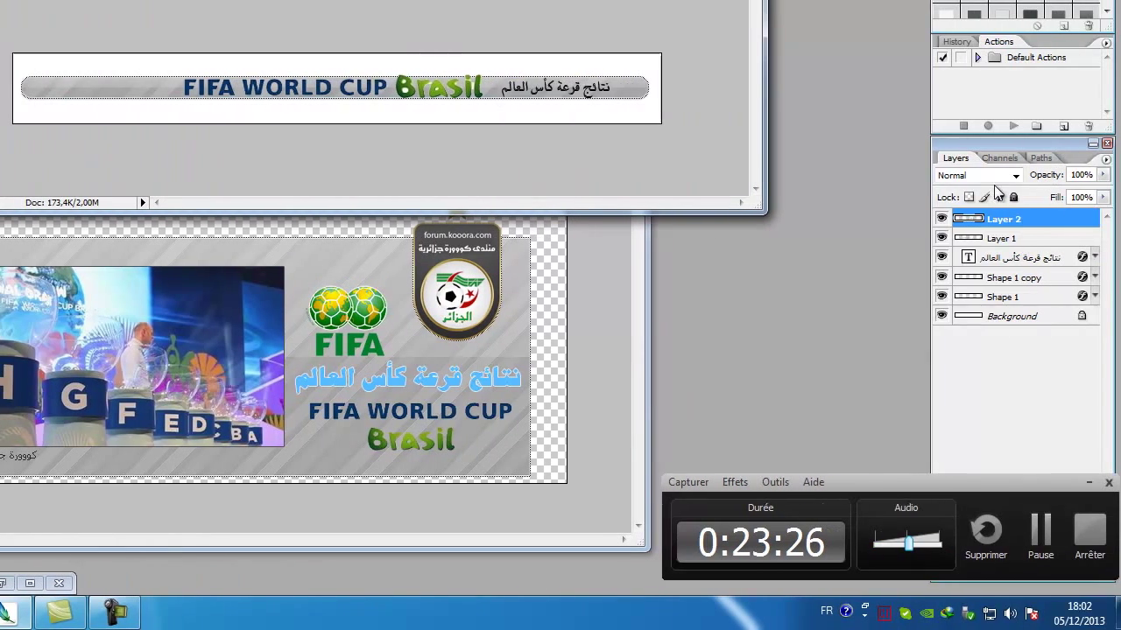
pyautogui.click(986, 176)
pyautogui.press('Down')
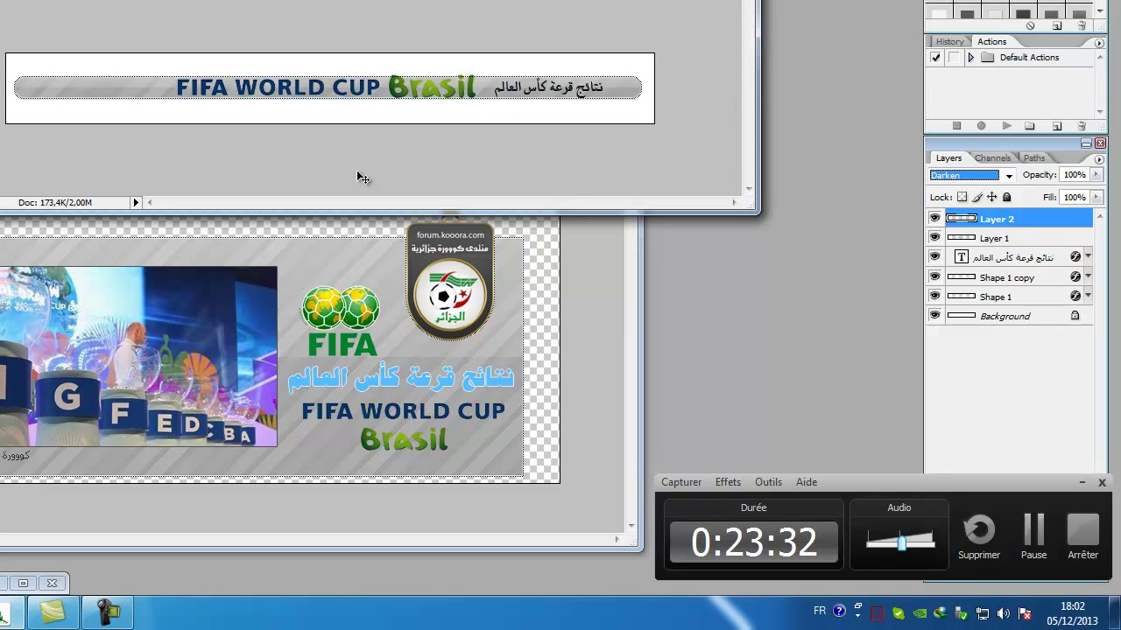
# Select the two FIFA balls in the banner and place them at the bar's left end
pyautogui.click(292, 260)
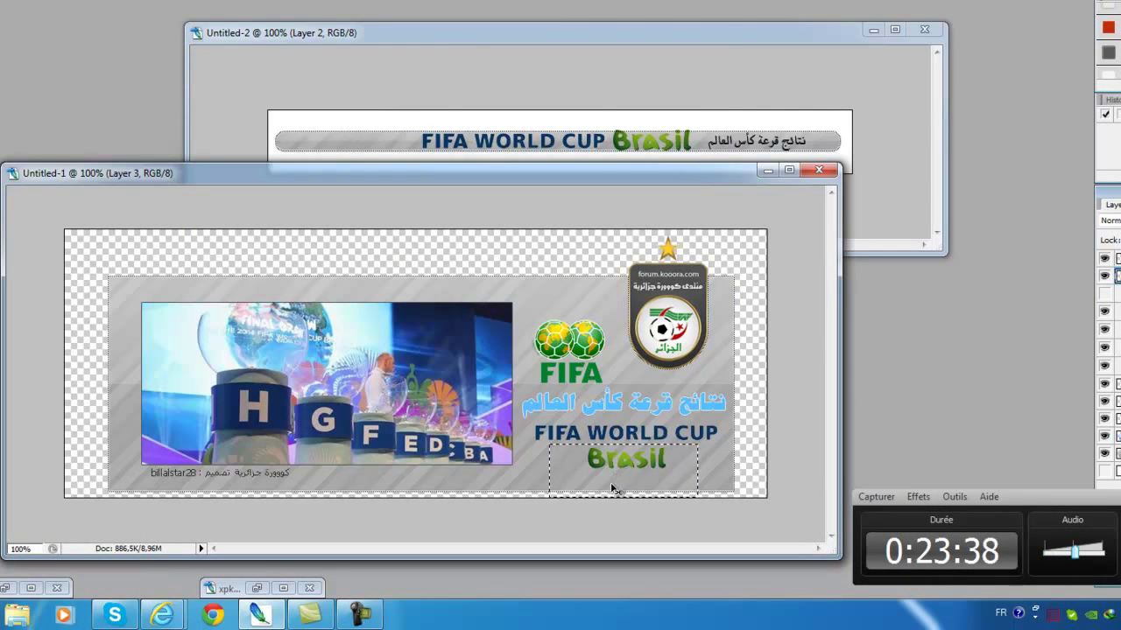
pyautogui.moveTo(615, 486); pyautogui.dragTo(599, 403)
pyautogui.click(598, 107)
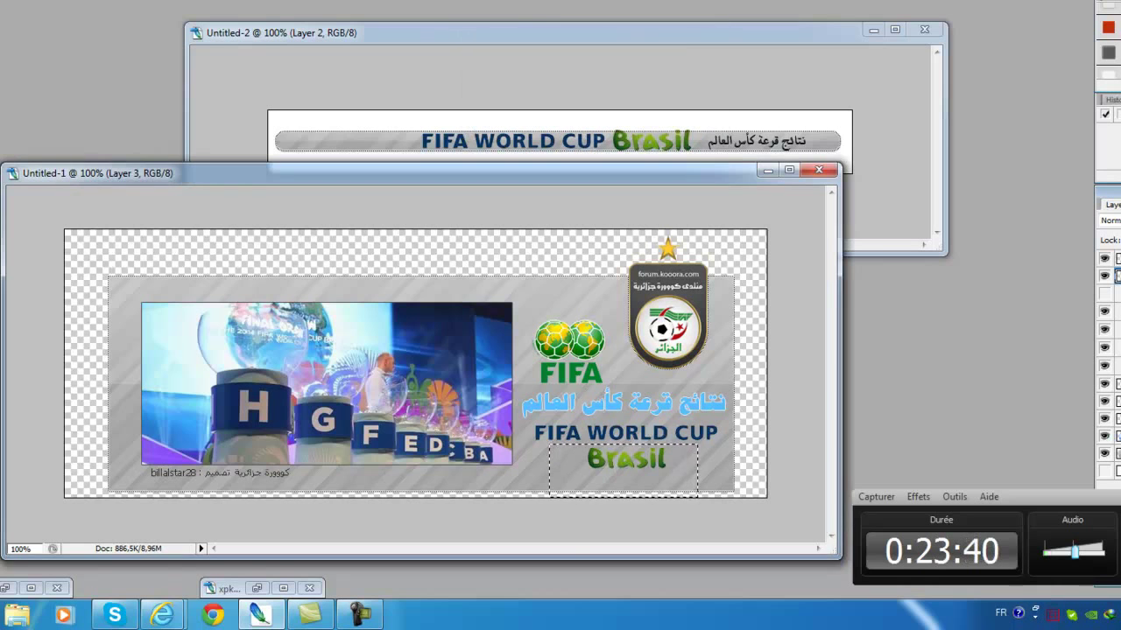
pyautogui.moveTo(614, 488); pyautogui.dragTo(570, 332)
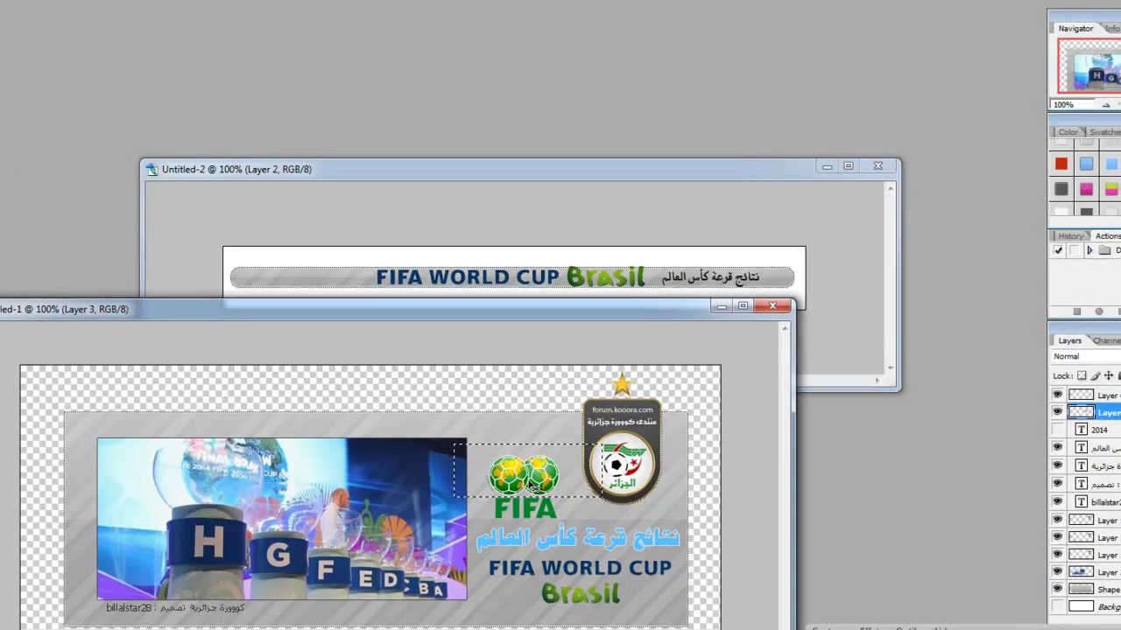
pyautogui.moveTo(523, 472); pyautogui.dragTo(475, 431)
pyautogui.moveTo(402, 329); pyautogui.dragTo(356, 256)
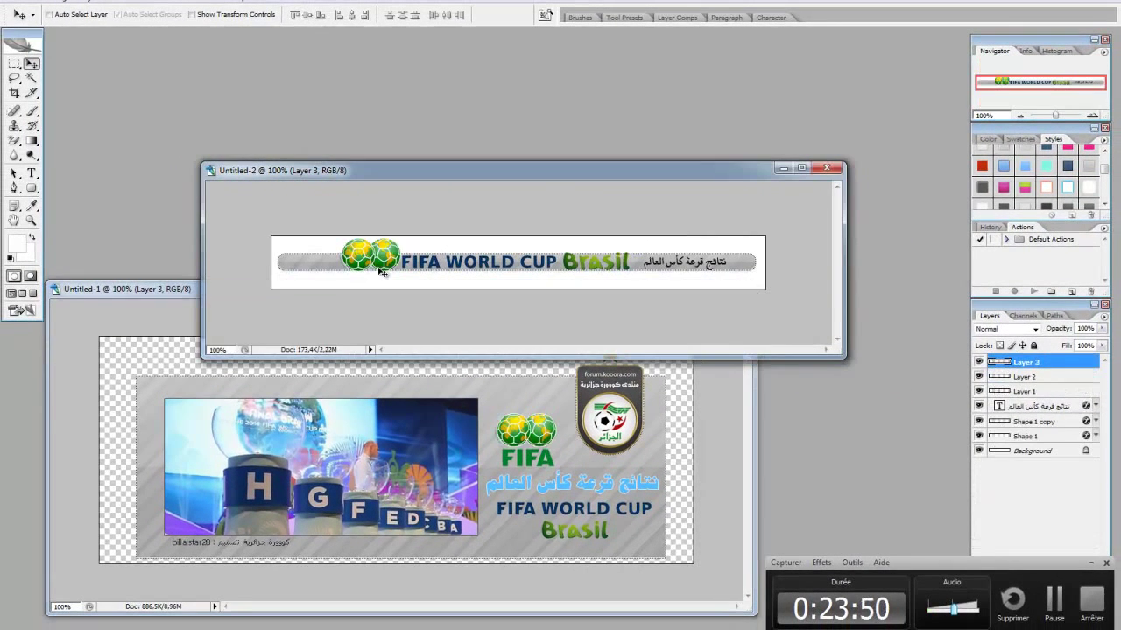
pyautogui.moveTo(364, 267); pyautogui.dragTo(363, 266)
pyautogui.press('Right')
pyautogui.press('Right')
pyautogui.press('Right')
pyautogui.press('Right')
pyautogui.press('Right')
pyautogui.press('Right')
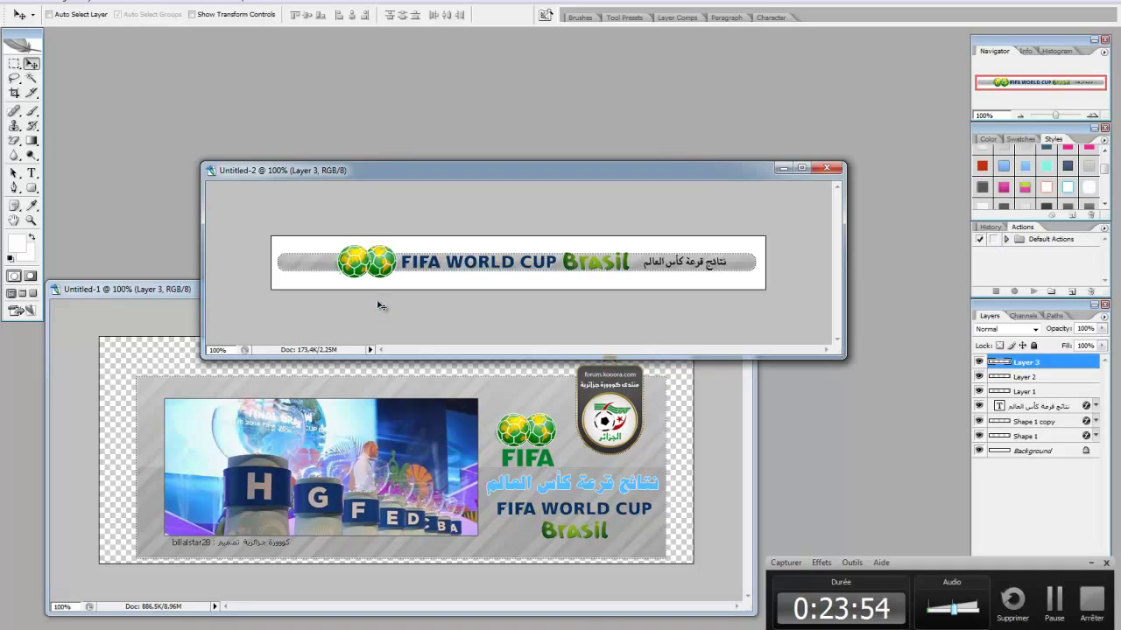
pyautogui.press('Left')
pyautogui.press('Left')
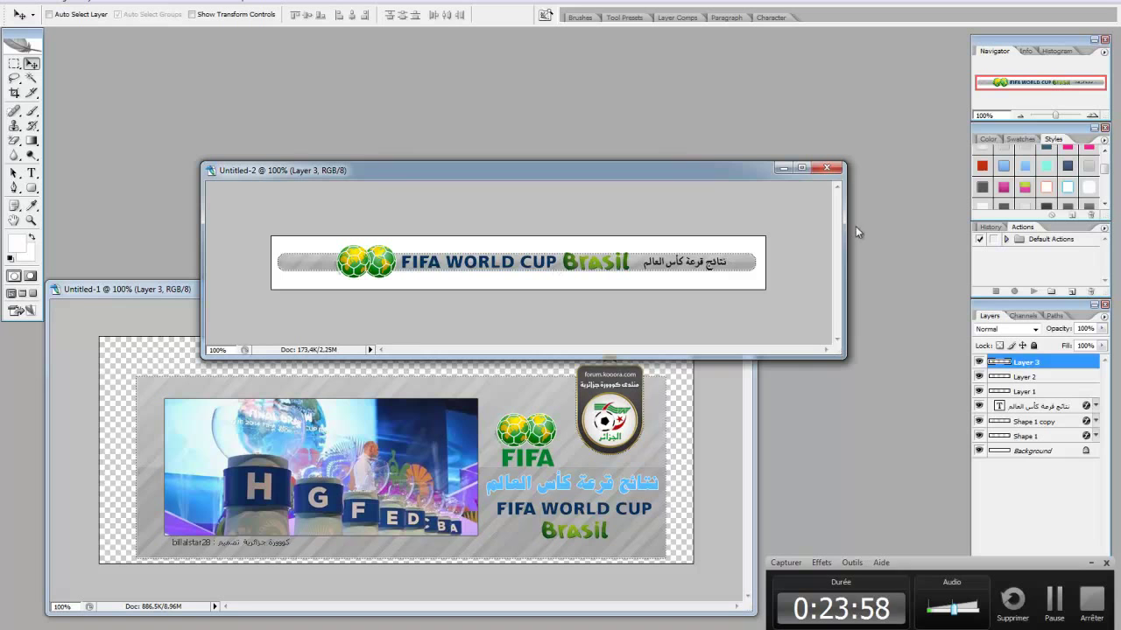
pyautogui.click(732, 417)
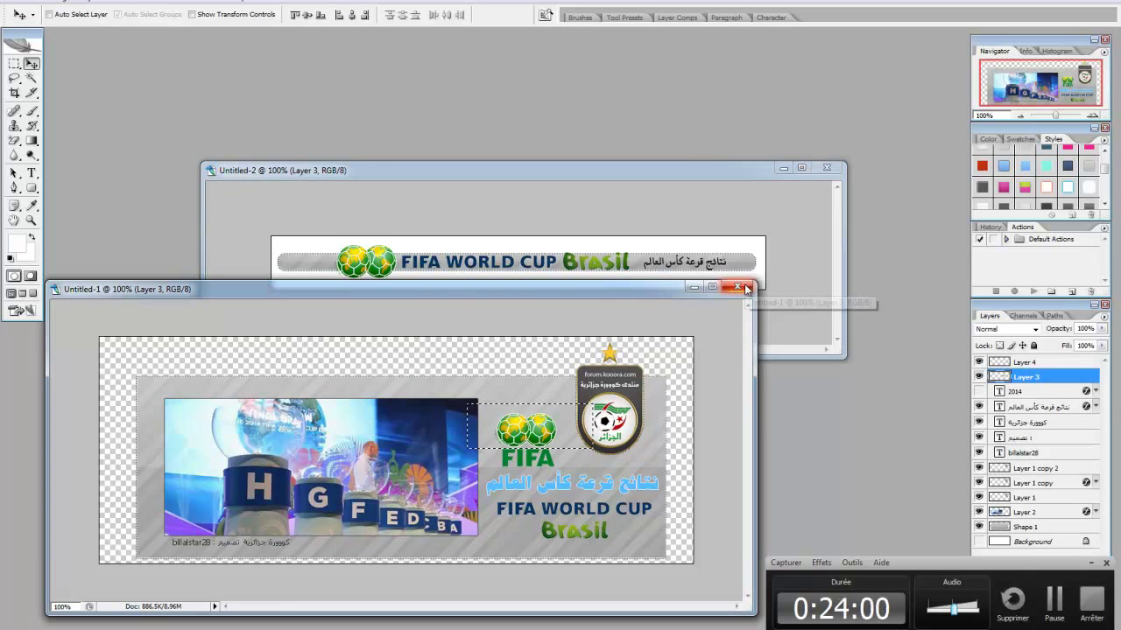
# Copy the كووورة جزائرية credit text onto the bar's left end and hide the bar's Background
pyautogui.click(738, 287)
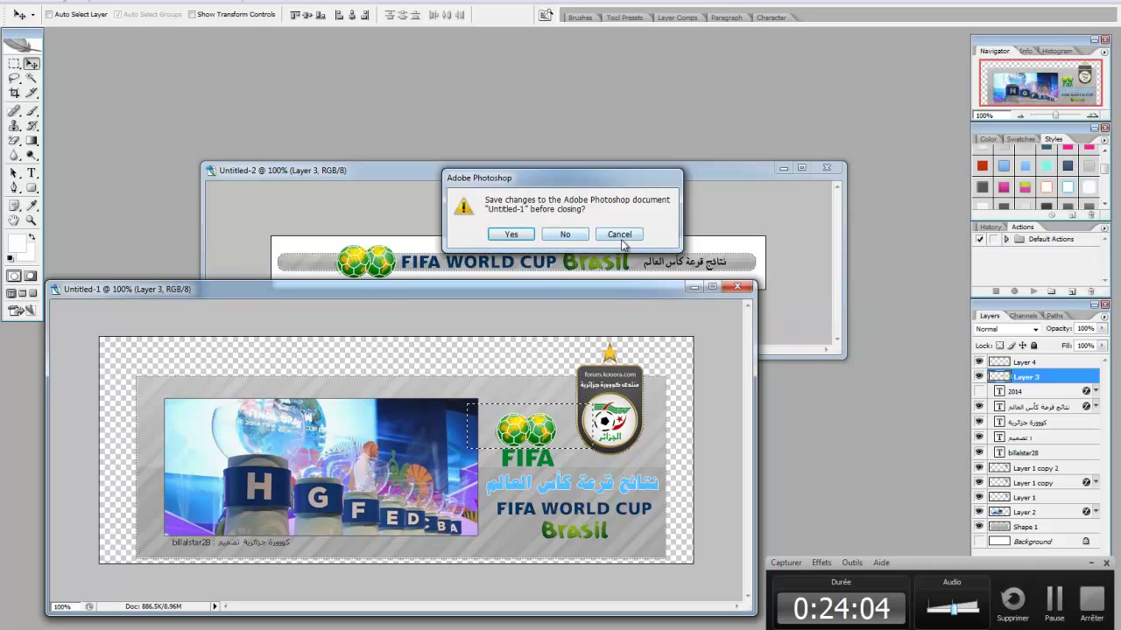
pyautogui.click(619, 234)
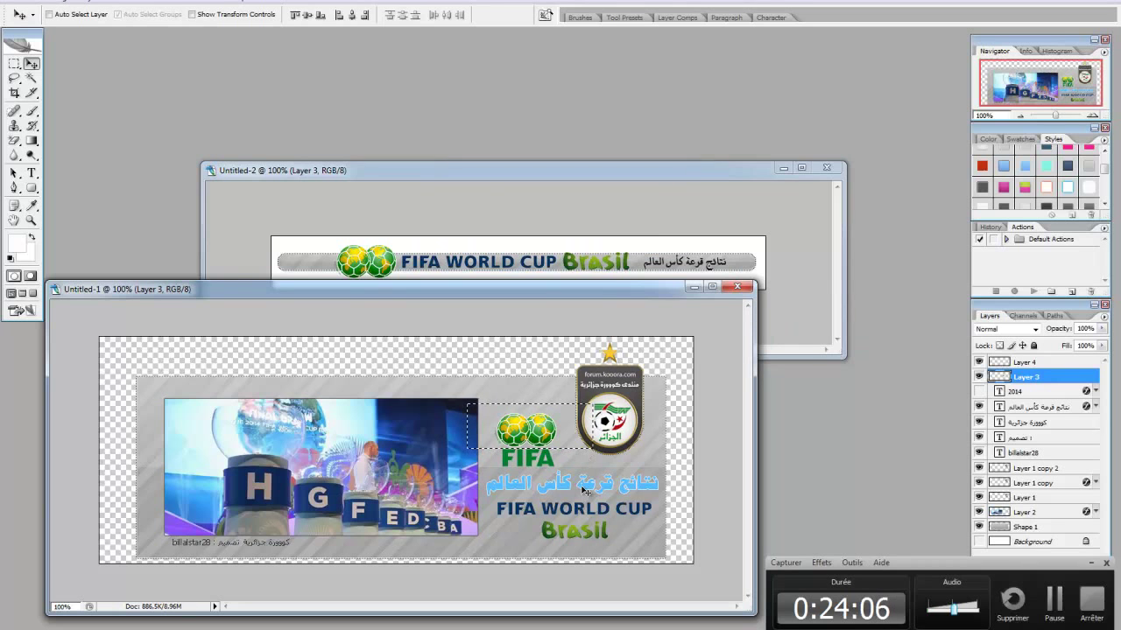
pyautogui.click(15, 66)
pyautogui.click(518, 502)
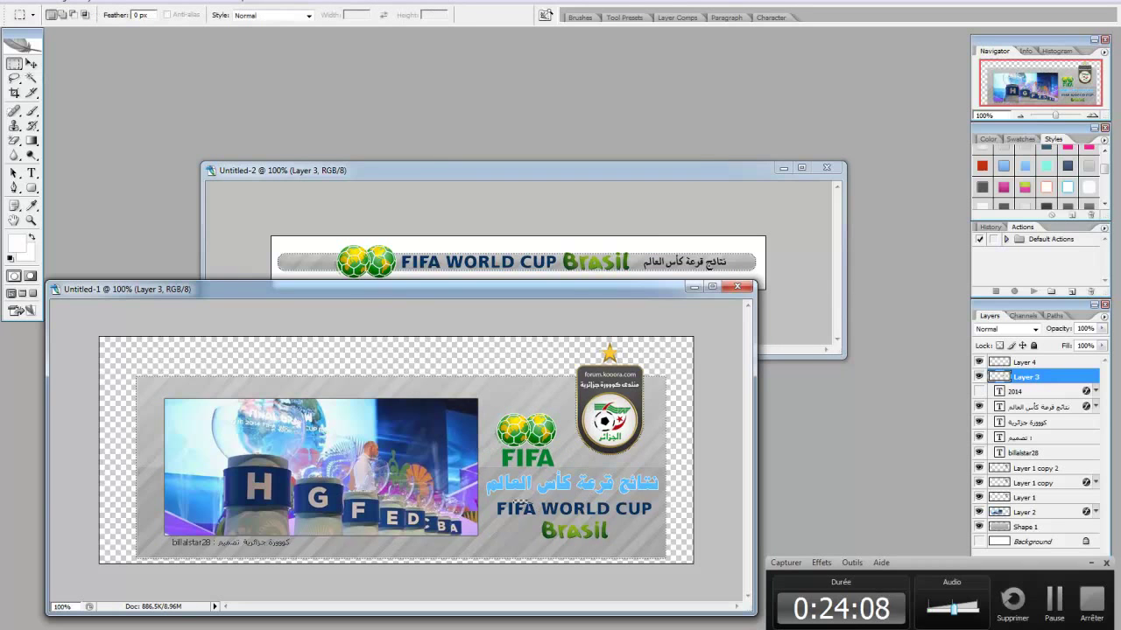
pyautogui.click(1009, 425)
pyautogui.click(32, 65)
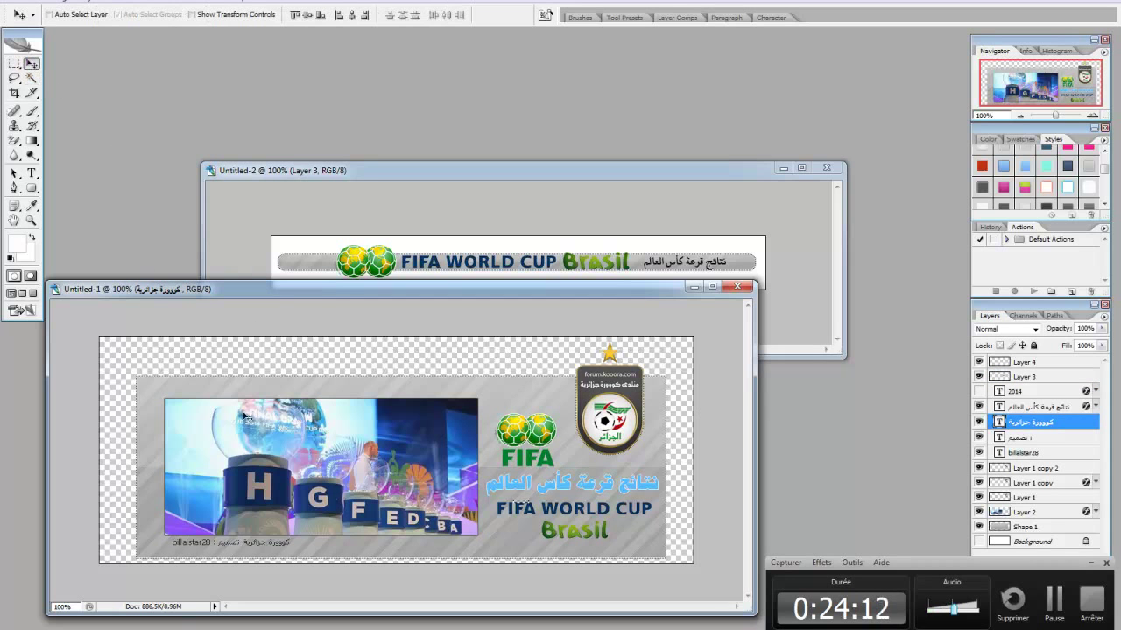
pyautogui.moveTo(314, 280); pyautogui.dragTo(317, 267)
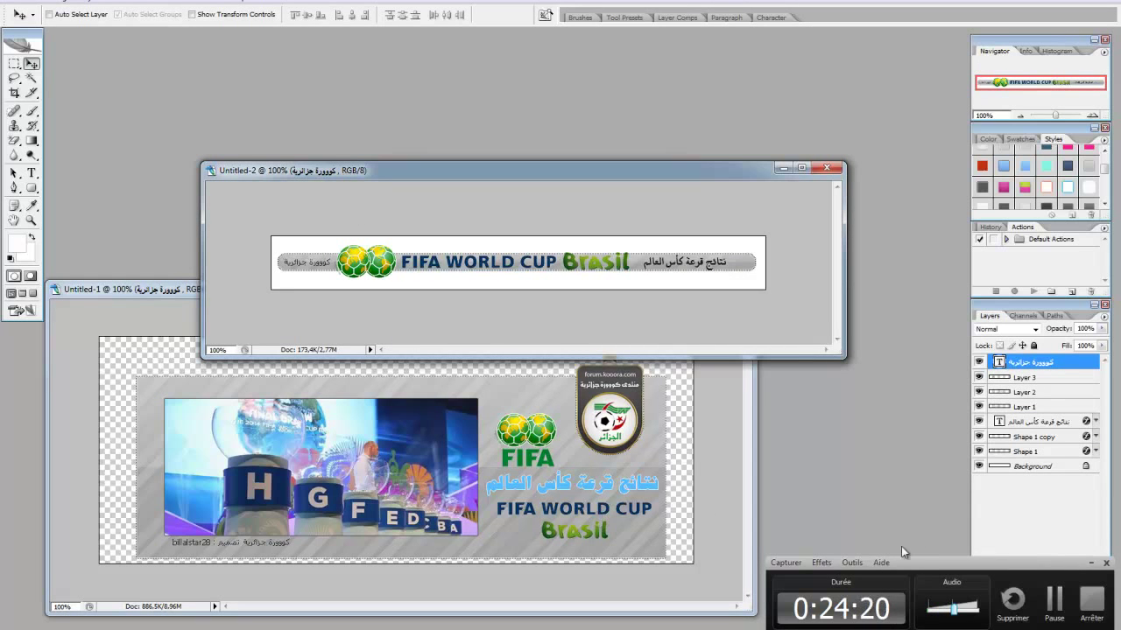
pyautogui.click(978, 465)
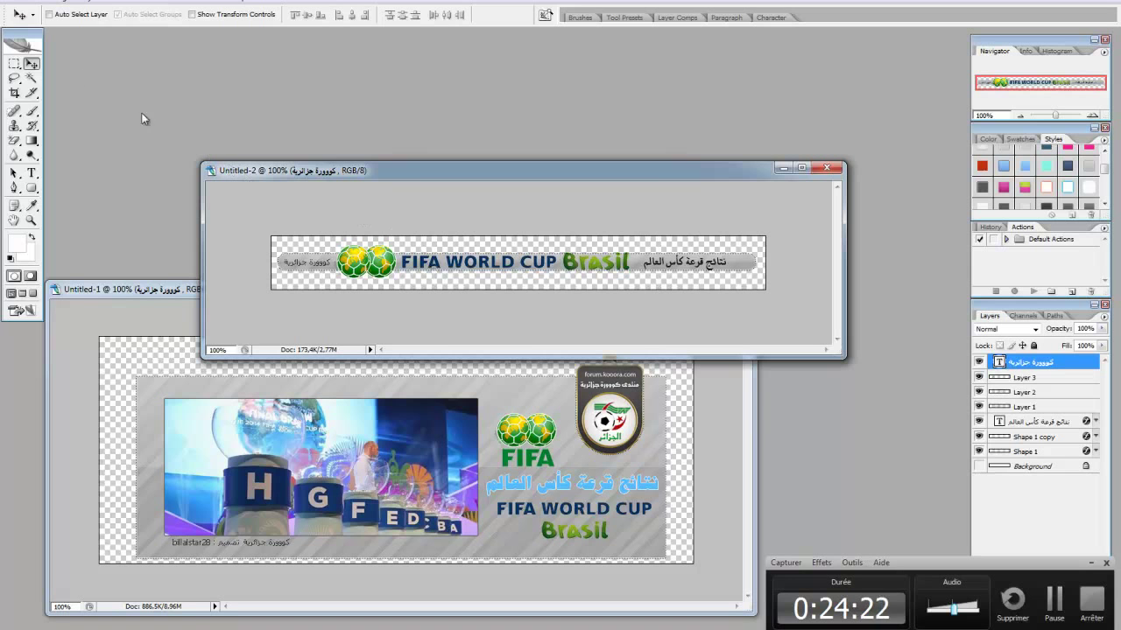
# Close the Untitled-1 banner without saving, then start closing the Untitled-2 signature bar
pyautogui.click(19, 3)
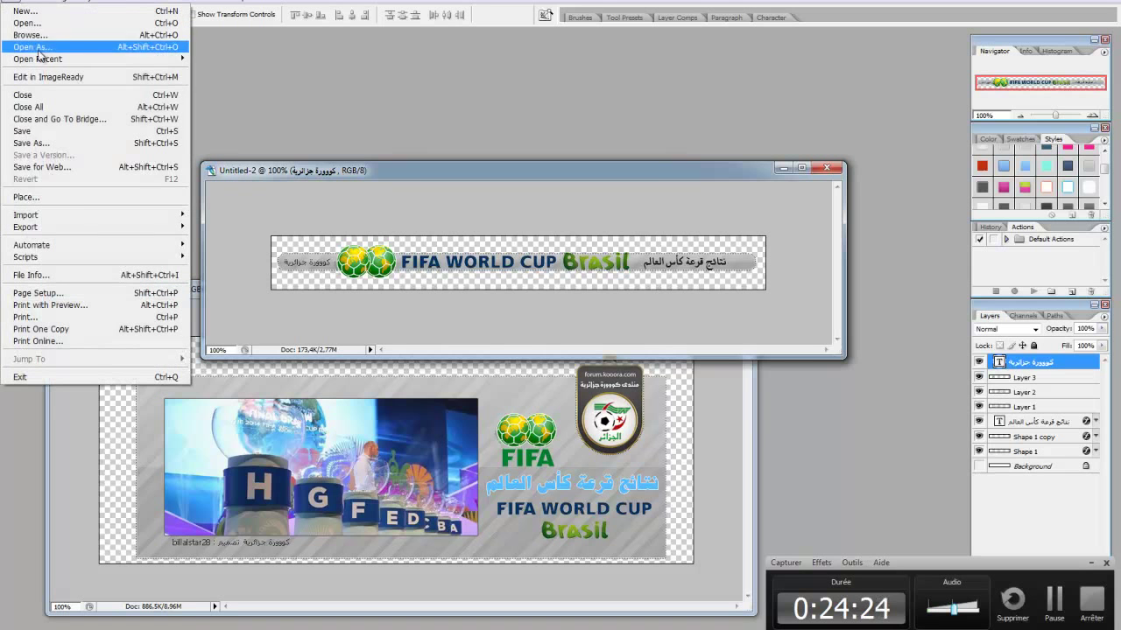
pyautogui.click(28, 106)
pyautogui.click(582, 239)
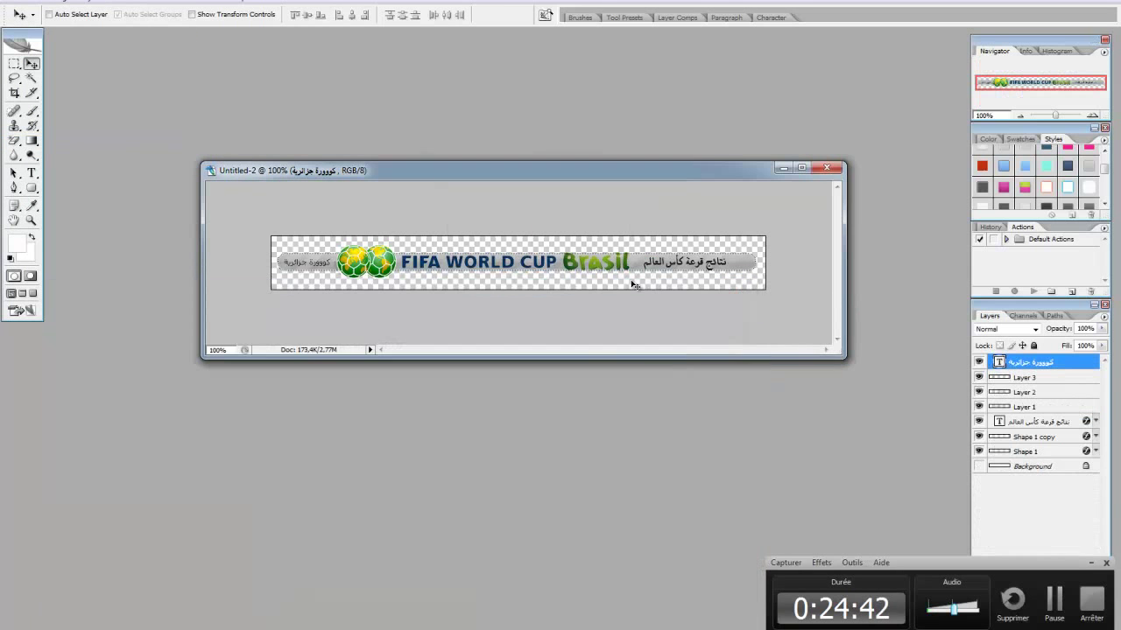
pyautogui.click(825, 168)
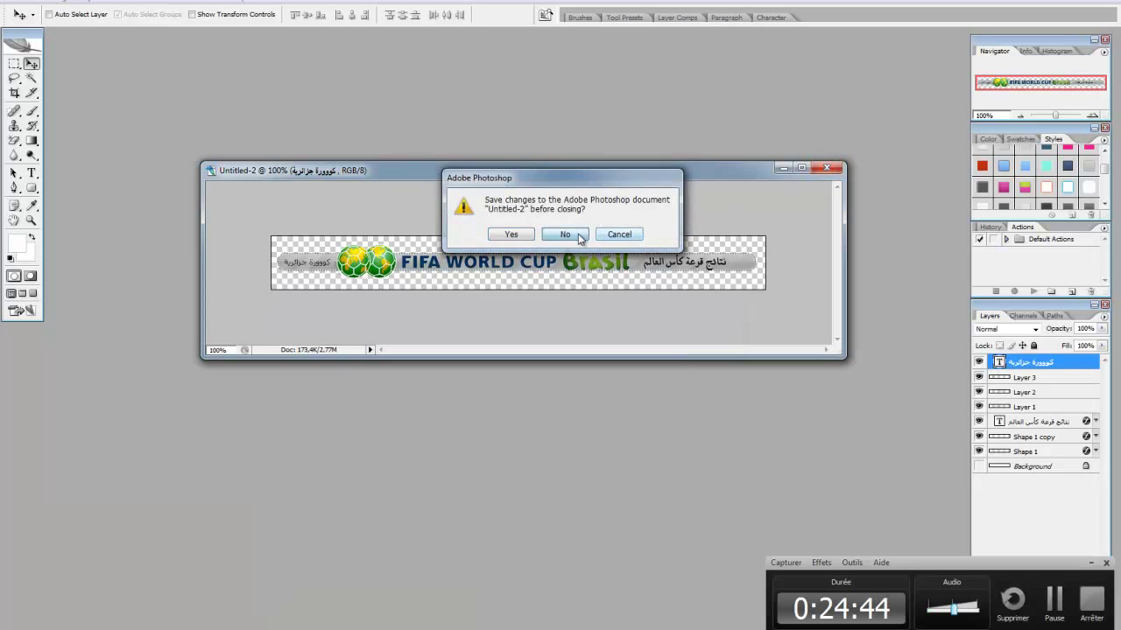